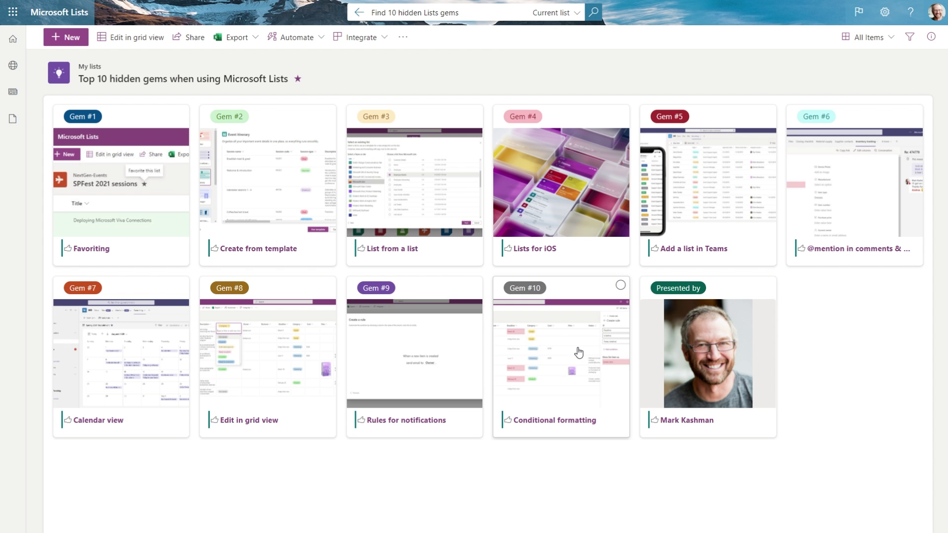
# In the Presented by item, change the Products value to SharePoint and finally to Microsoft 365, and close the item's properties.
pyautogui.click(756, 346)
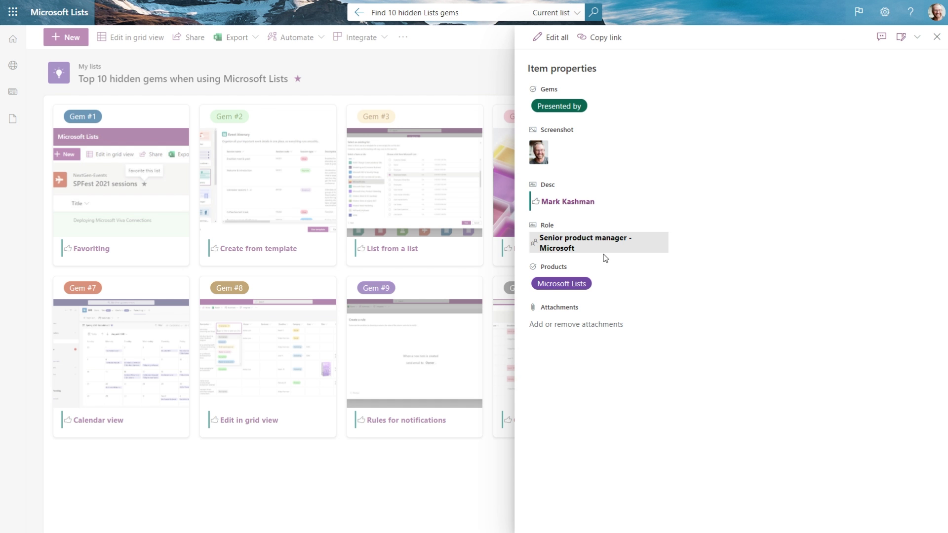
pyautogui.click(568, 290)
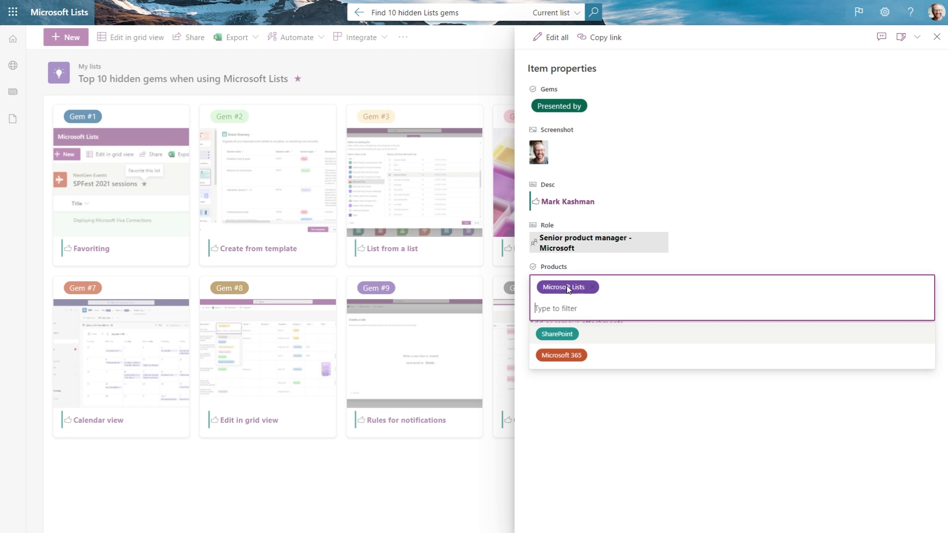
pyautogui.click(564, 335)
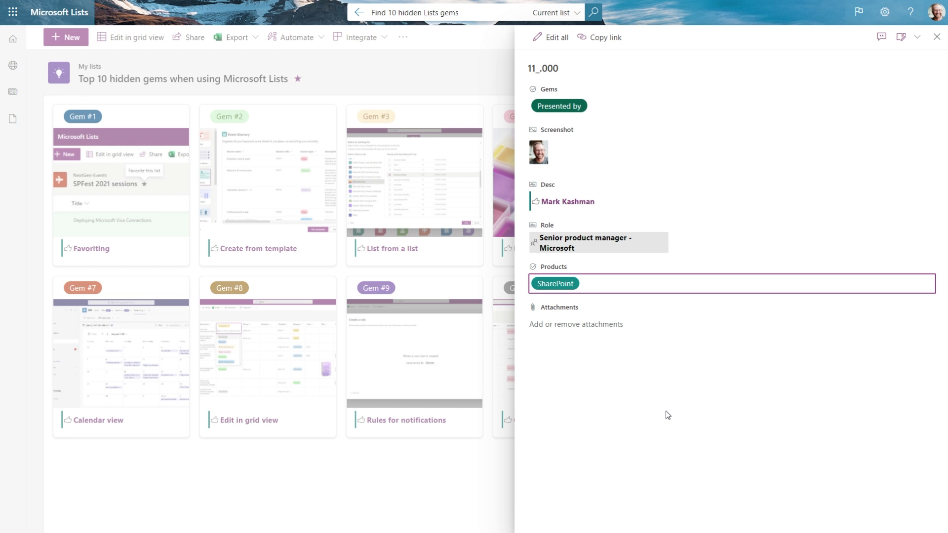
pyautogui.click(569, 286)
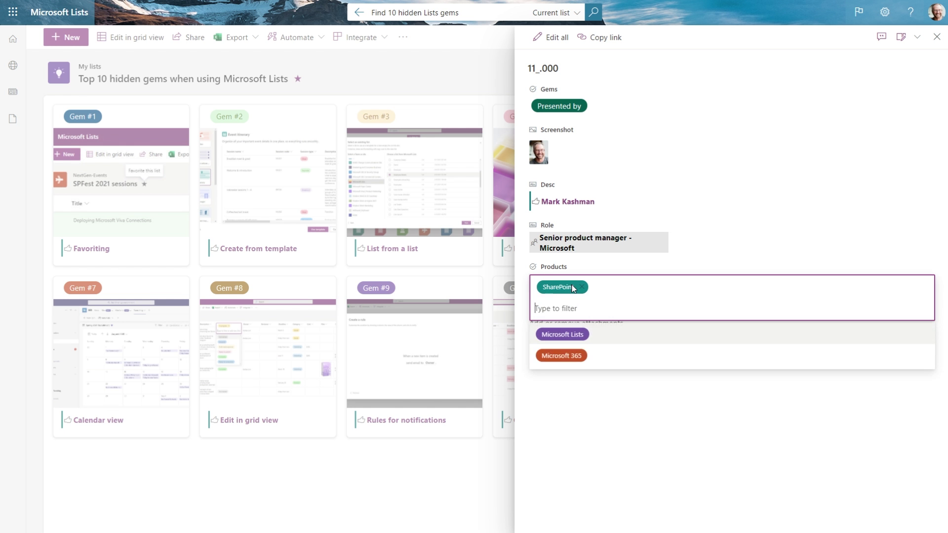
pyautogui.click(575, 356)
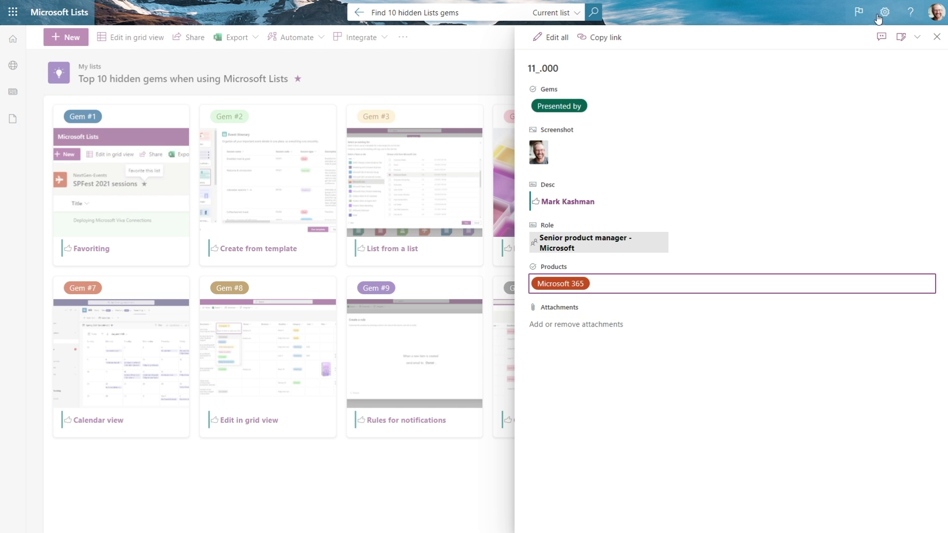
pyautogui.click(937, 39)
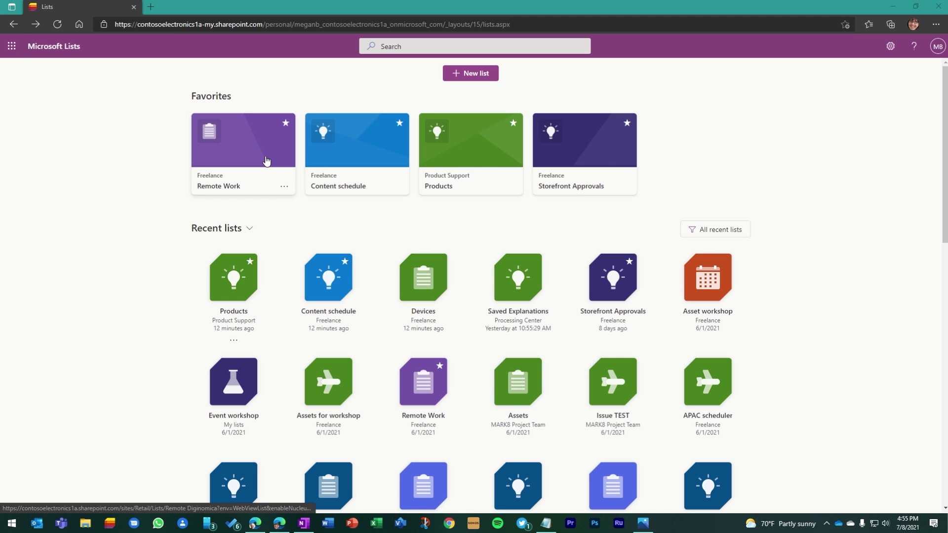
pyautogui.click(18, 49)
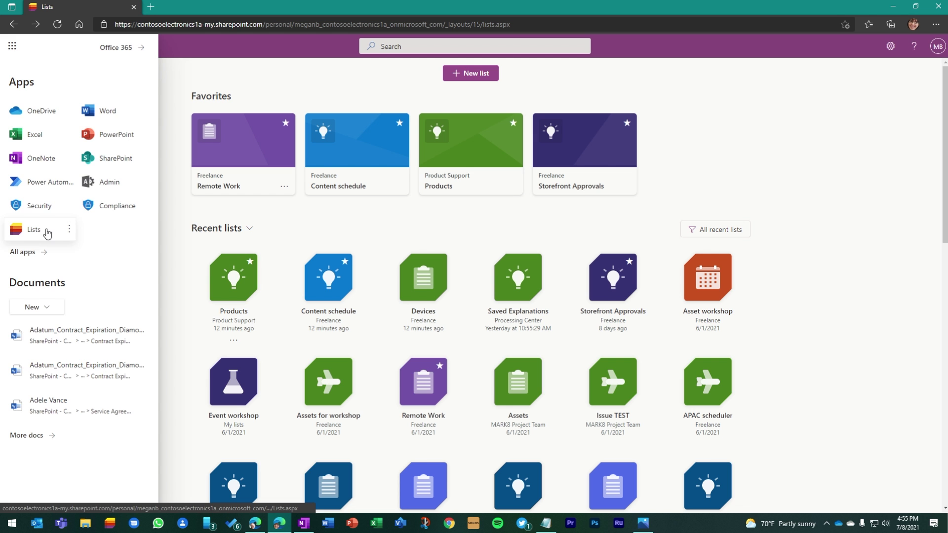
pyautogui.click(390, 87)
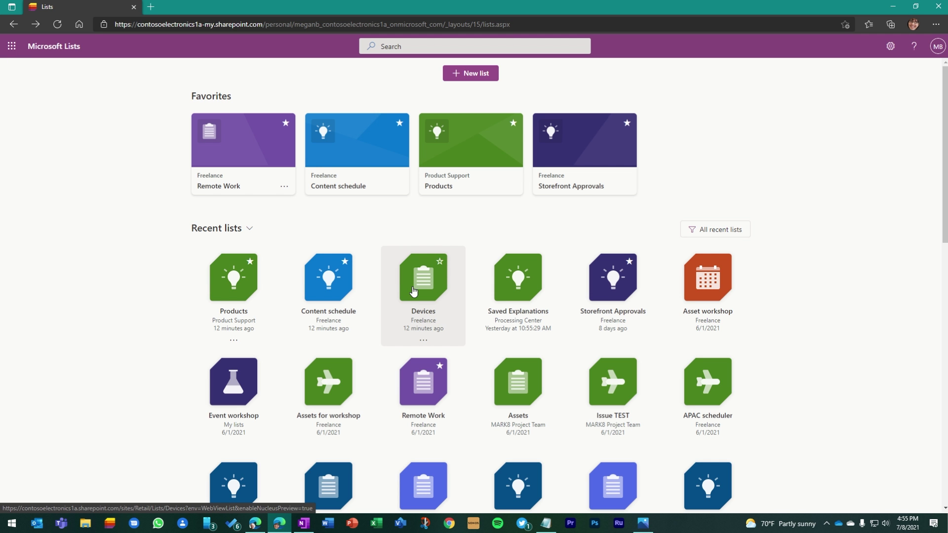
# Add the Devices list to the favorites from the recent lists and remove it from the favorites again.
pyautogui.click(440, 264)
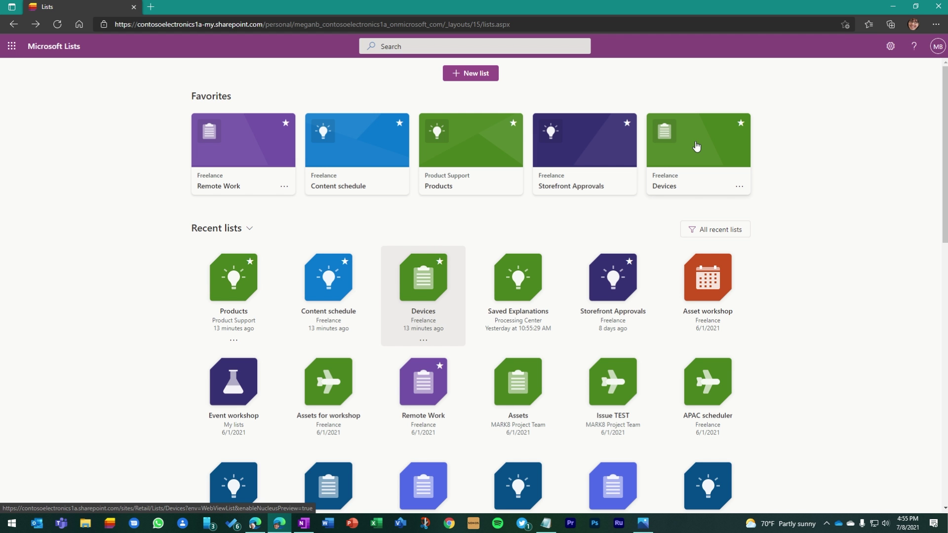
pyautogui.click(741, 123)
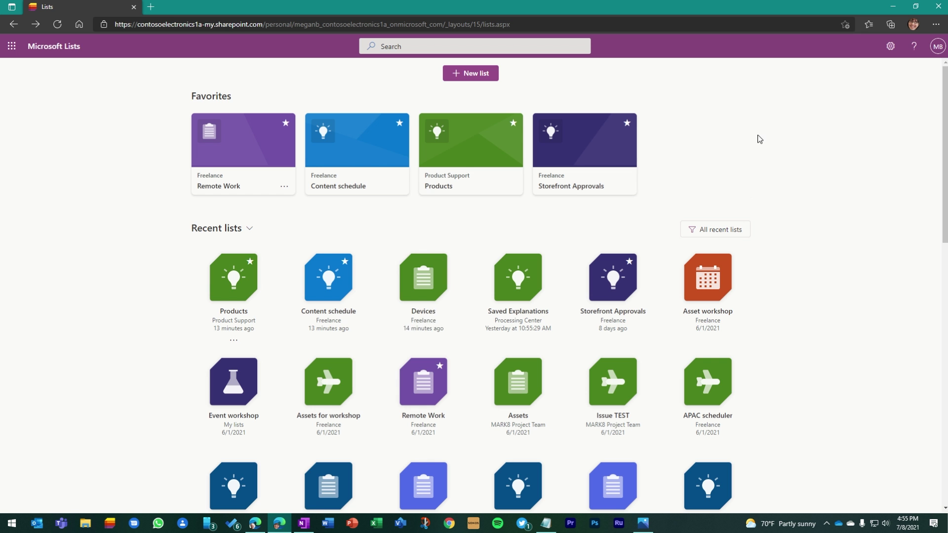
# Open the Devices list, mark it as a favorite from within the list, and return to the Lists home page.
pyautogui.click(427, 295)
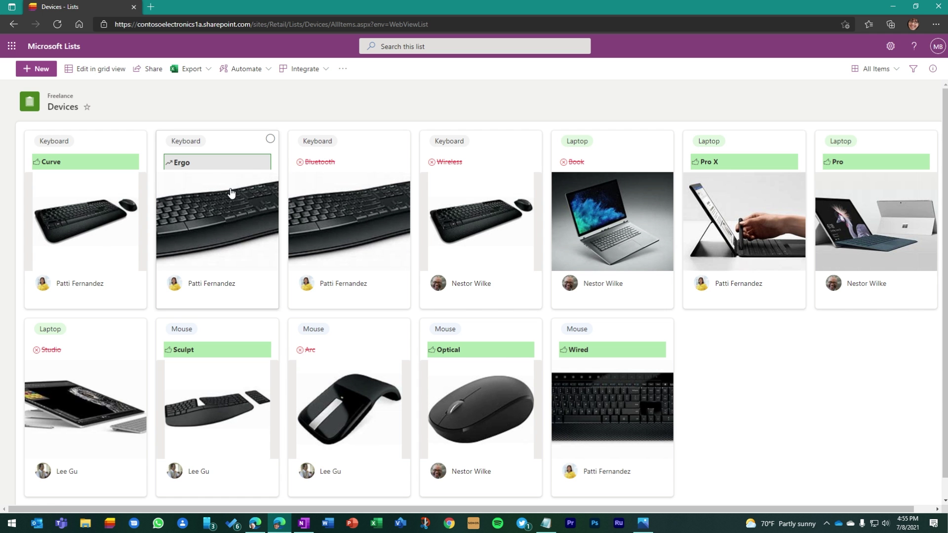
pyautogui.click(87, 108)
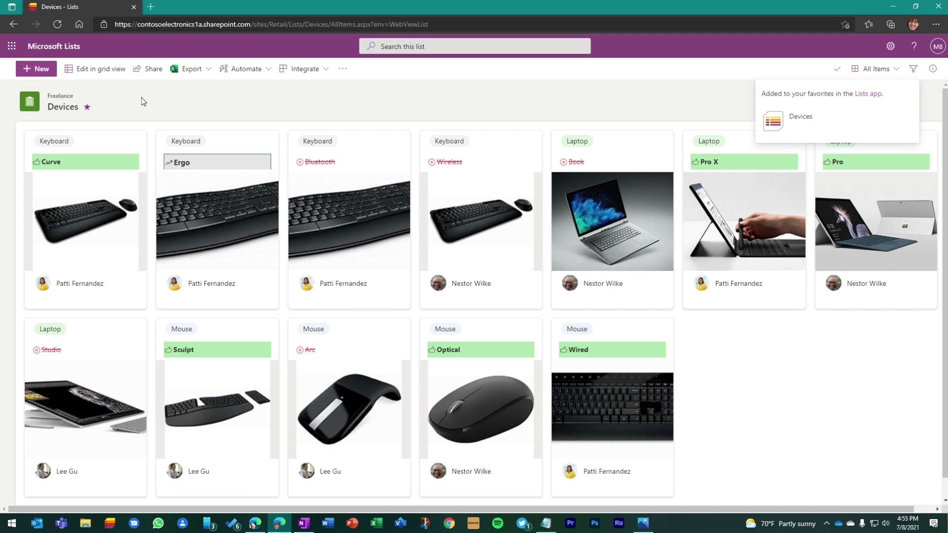
pyautogui.click(52, 47)
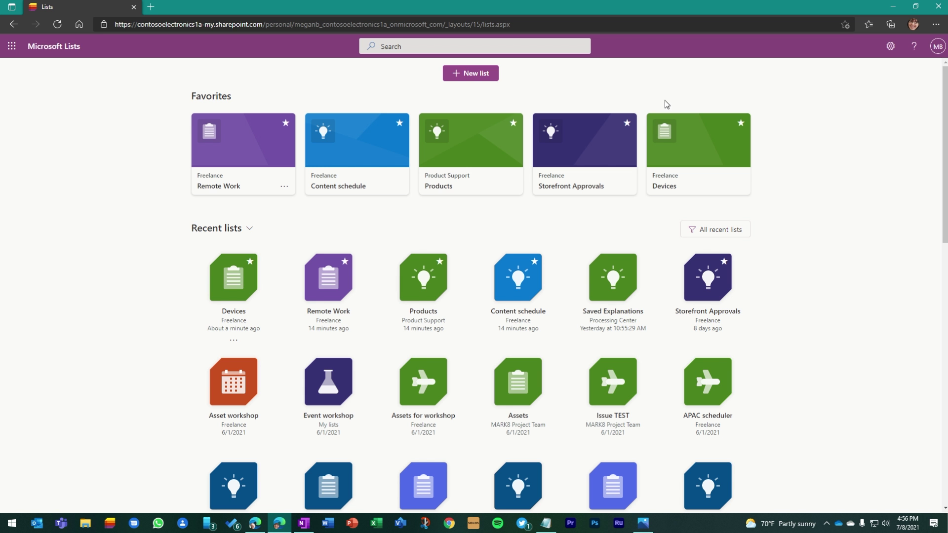
# Start a new list and preview the sample columns of the Event itinerary and Employee onboarding templates.
pyautogui.click(472, 75)
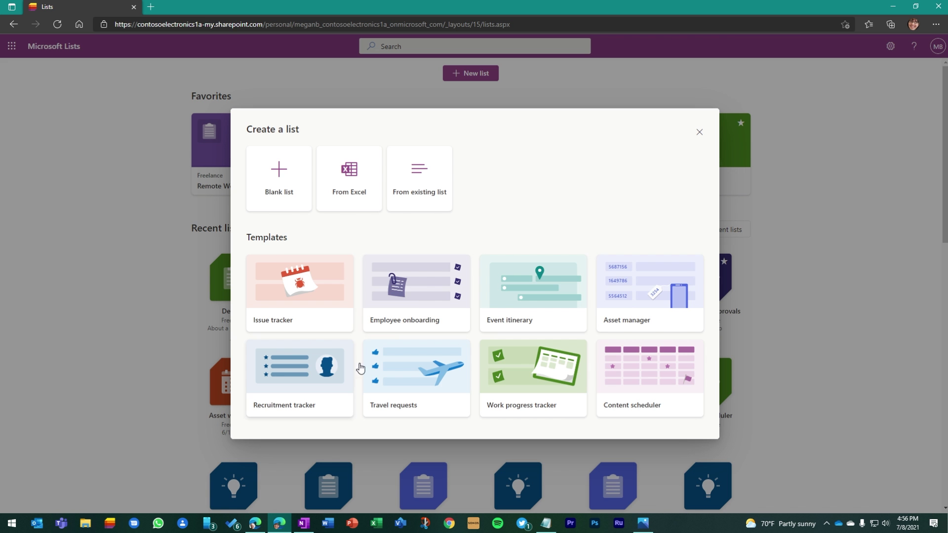
pyautogui.click(540, 297)
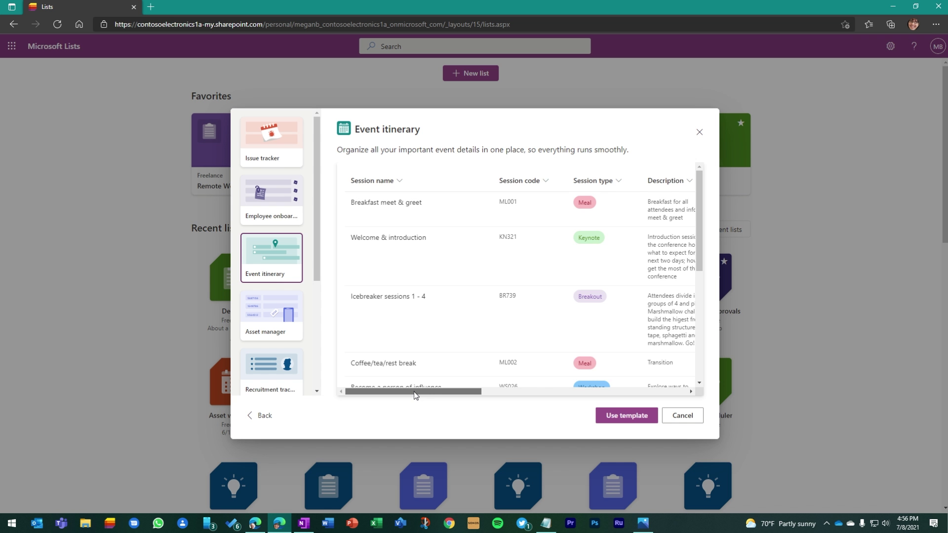
pyautogui.moveTo(414, 392); pyautogui.dragTo(391, 393)
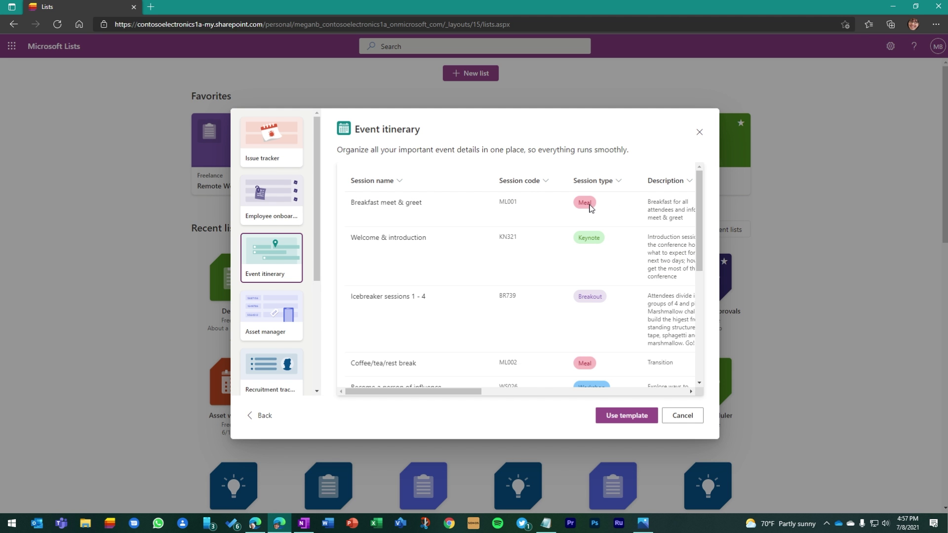
pyautogui.moveTo(467, 392); pyautogui.dragTo(543, 397)
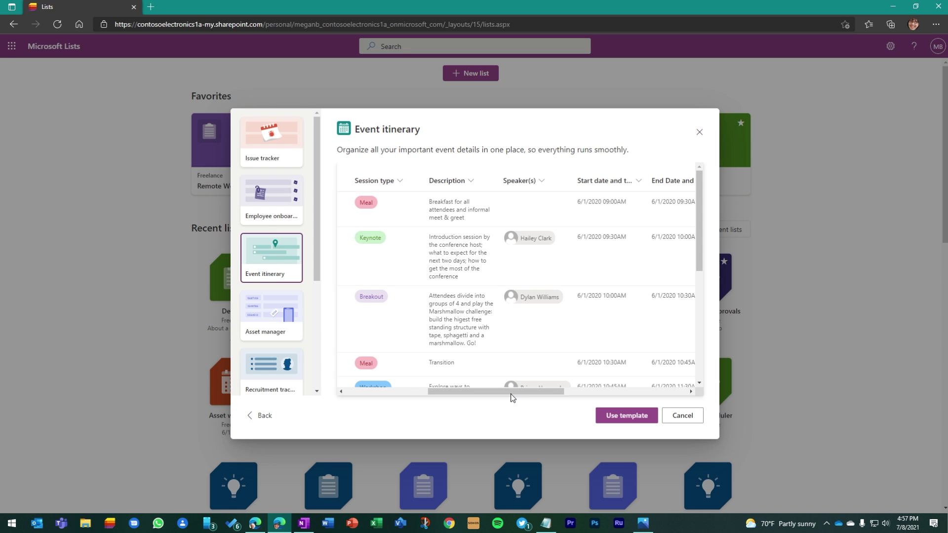
pyautogui.moveTo(511, 393); pyautogui.dragTo(416, 391)
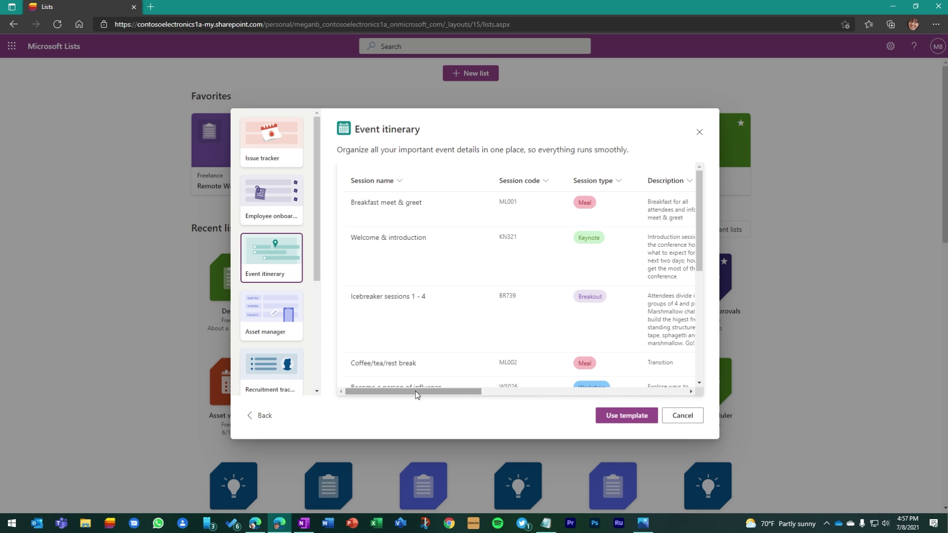
pyautogui.click(266, 205)
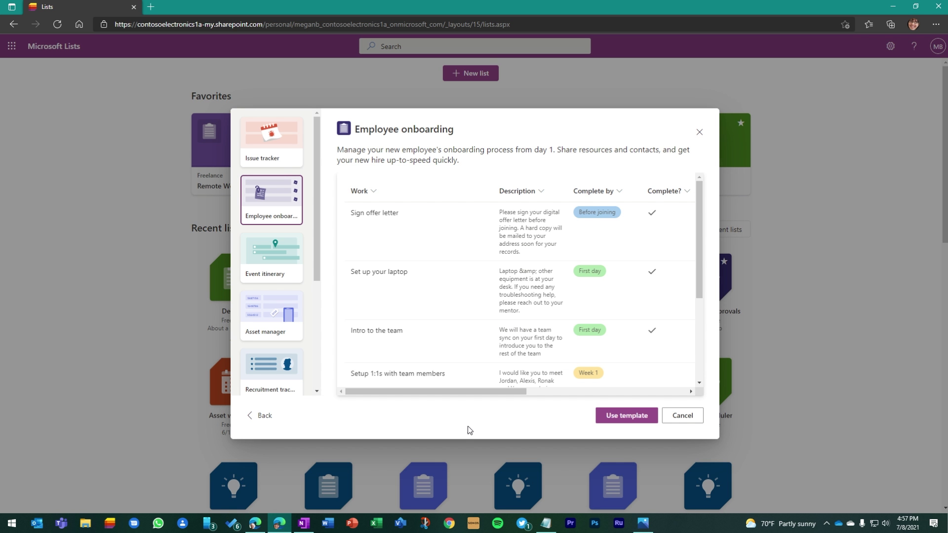
pyautogui.moveTo(451, 393)
pyautogui.mouseDown()
pyautogui.moveTo(621, 395)
pyautogui.moveTo(448, 392)
pyautogui.mouseUp()
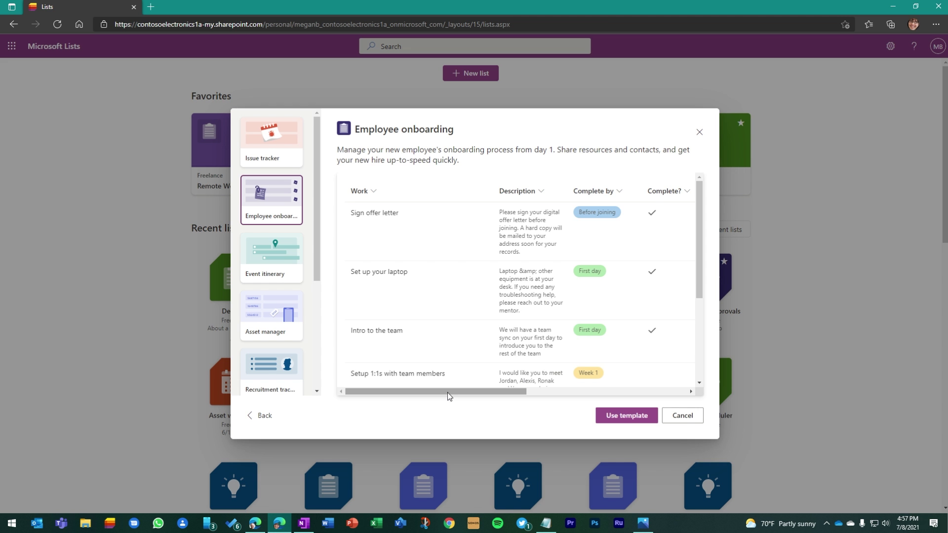
# Preview the Issue tracker template's columns and use this template for the new list.
pyautogui.click(269, 147)
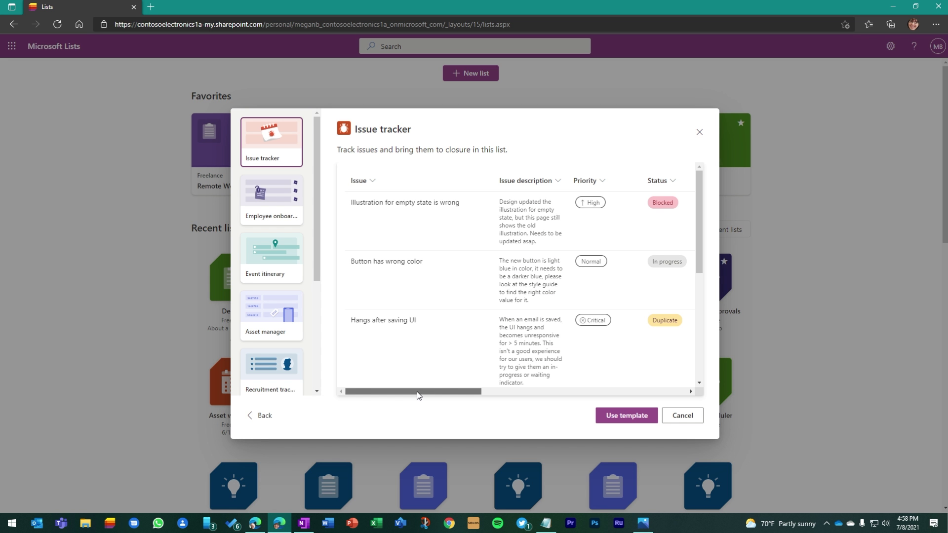
pyautogui.moveTo(417, 392); pyautogui.dragTo(523, 393)
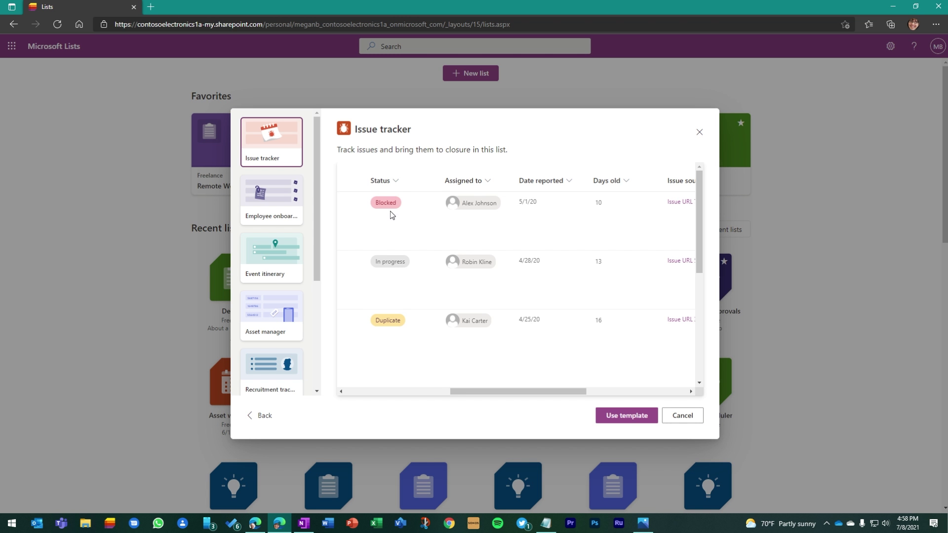
pyautogui.moveTo(484, 393); pyautogui.dragTo(360, 392)
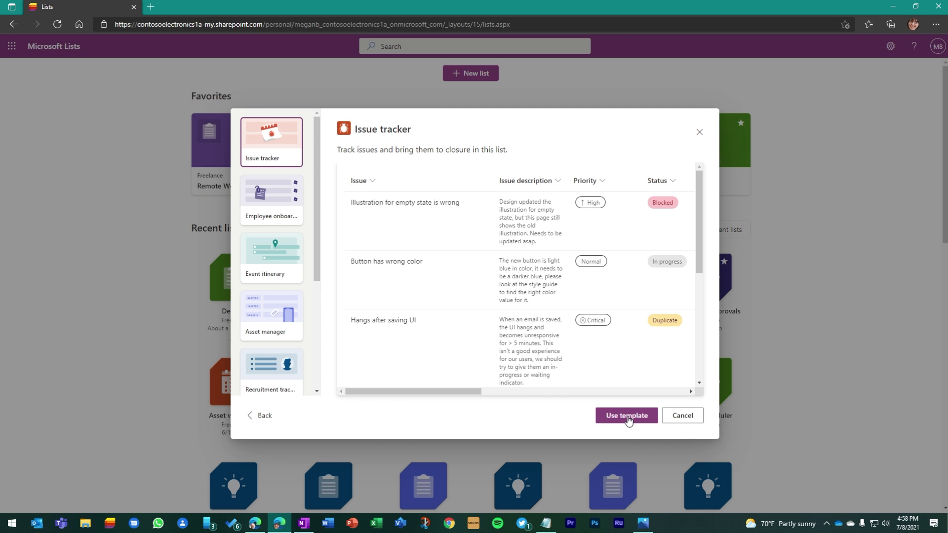
pyautogui.click(627, 416)
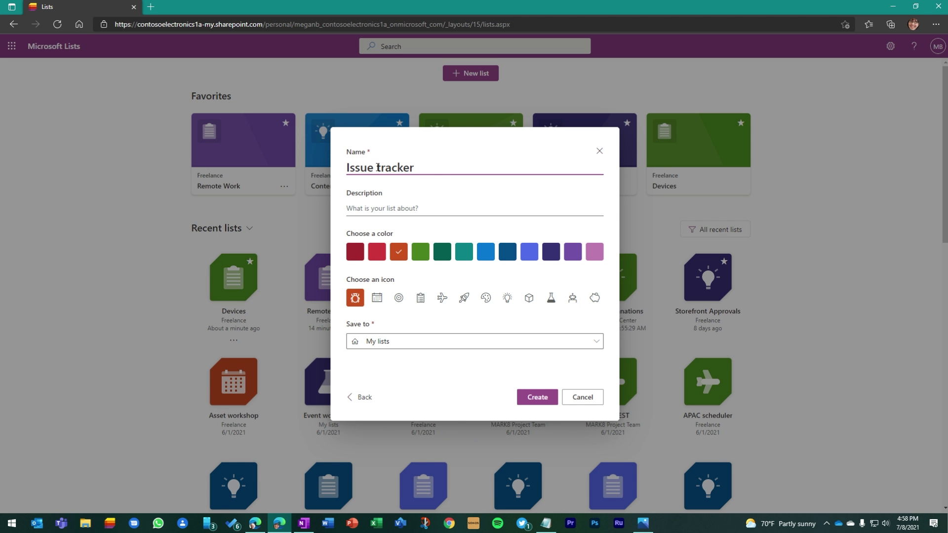
# Name the new list Issue tracking and give it the dark green color and the rocket icon.
pyautogui.press('BackSpace')
pyautogui.press('BackSpace')
pyautogui.write('ing')
pyautogui.click(442, 251)
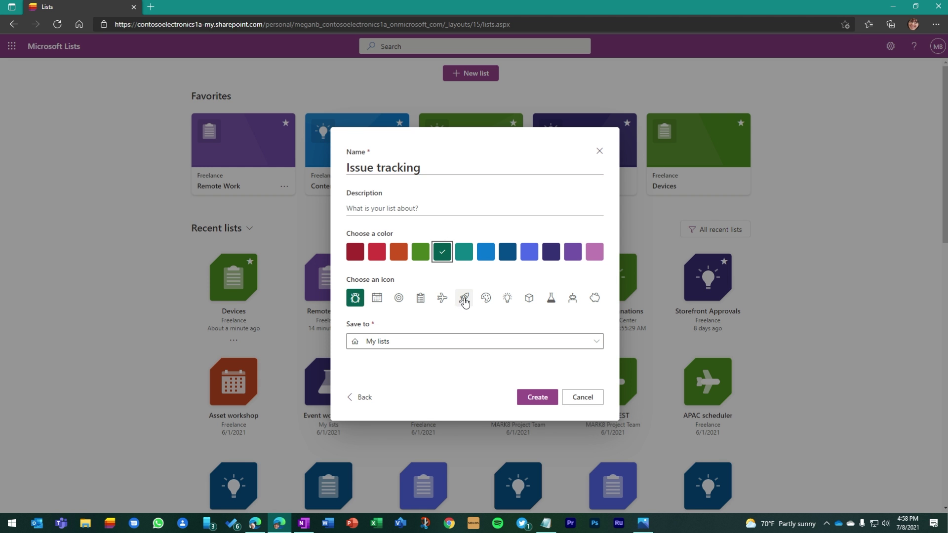
pyautogui.click(465, 300)
# Set the list to save to the Freelance site without showing in site navigation, and create it.
pyautogui.click(424, 342)
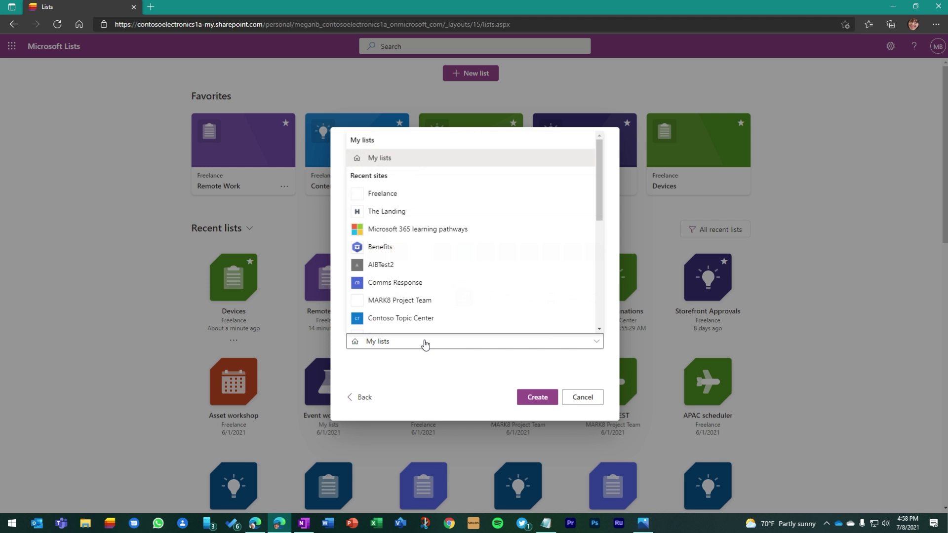
pyautogui.scroll(-3, 360, 143)
pyautogui.scroll(3, 436, 214)
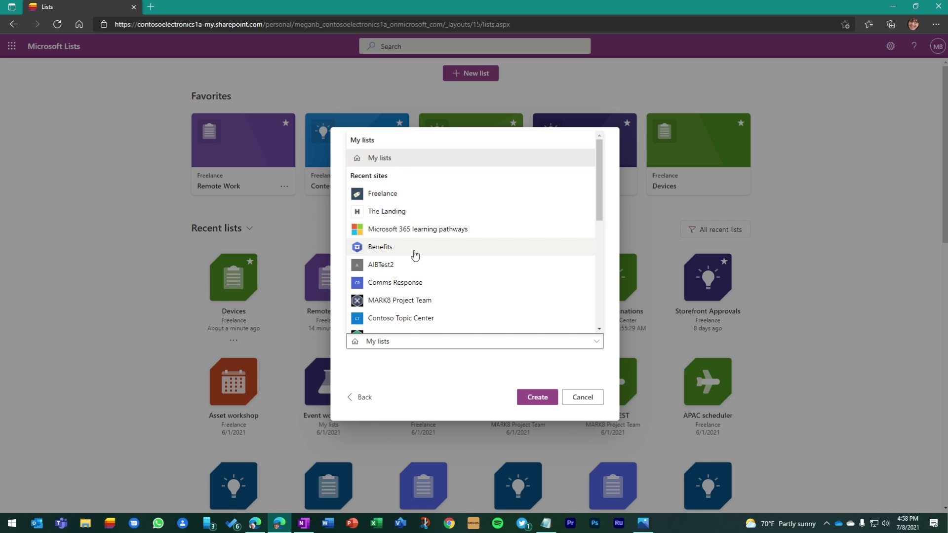
pyautogui.click(396, 197)
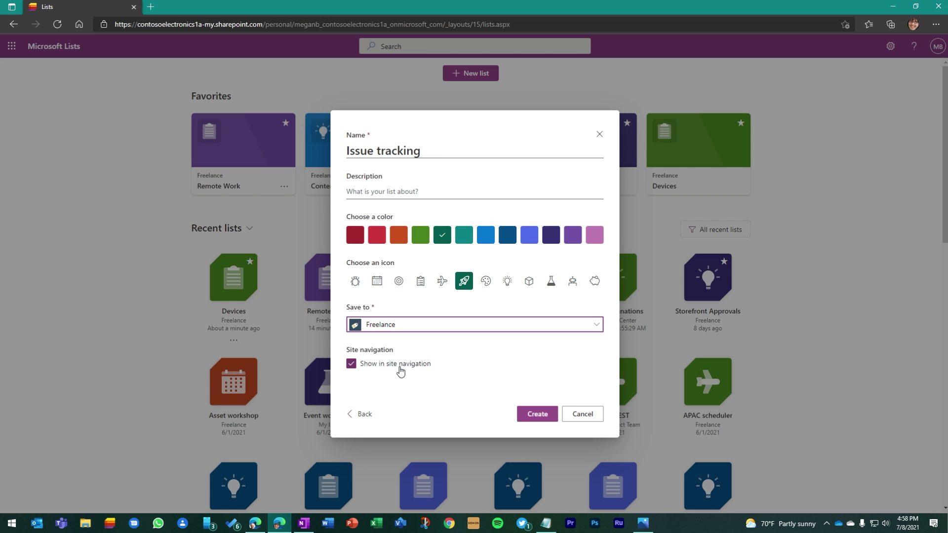
pyautogui.click(351, 364)
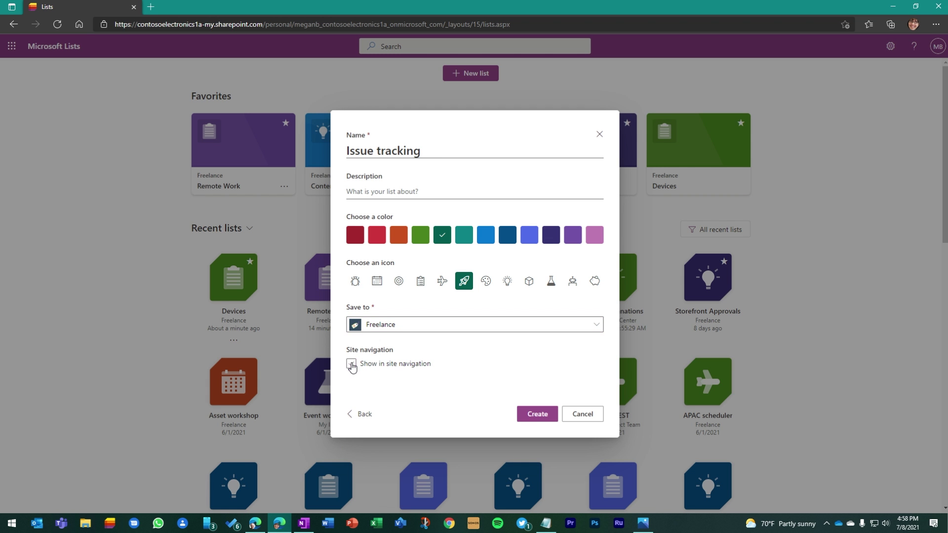
pyautogui.click(538, 415)
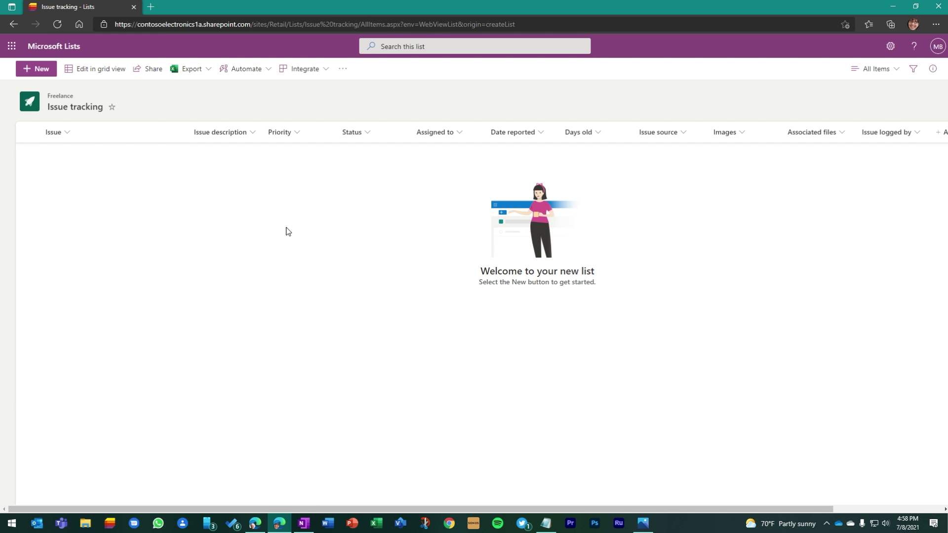
# Open a new item form in the Issue tracking list, examine the Priority and Status choices, and close it without saving.
pyautogui.click(39, 72)
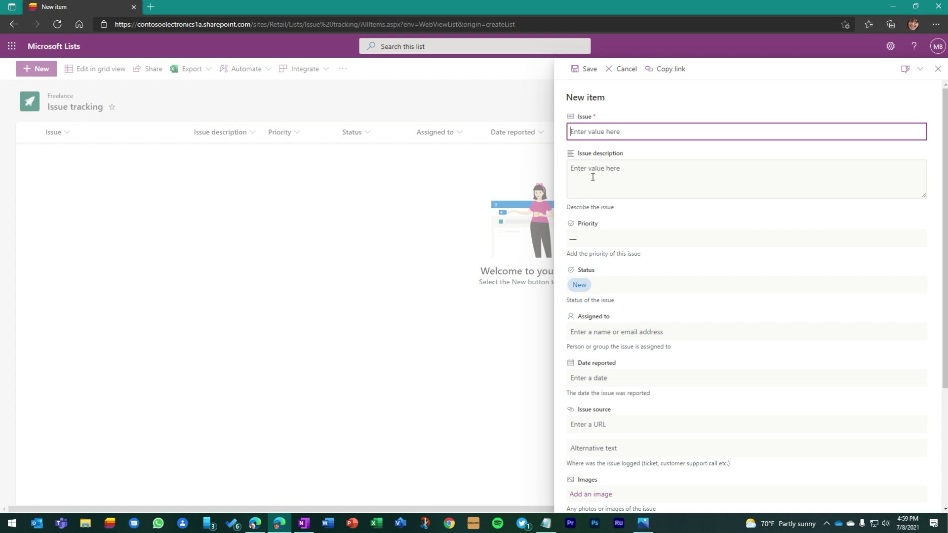
pyautogui.click(603, 239)
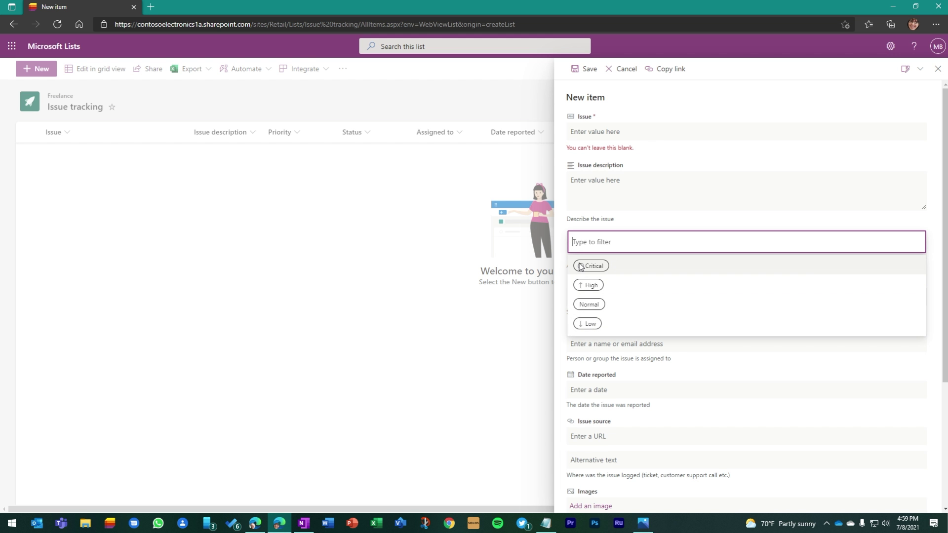
pyautogui.press('Escape')
pyautogui.click(612, 296)
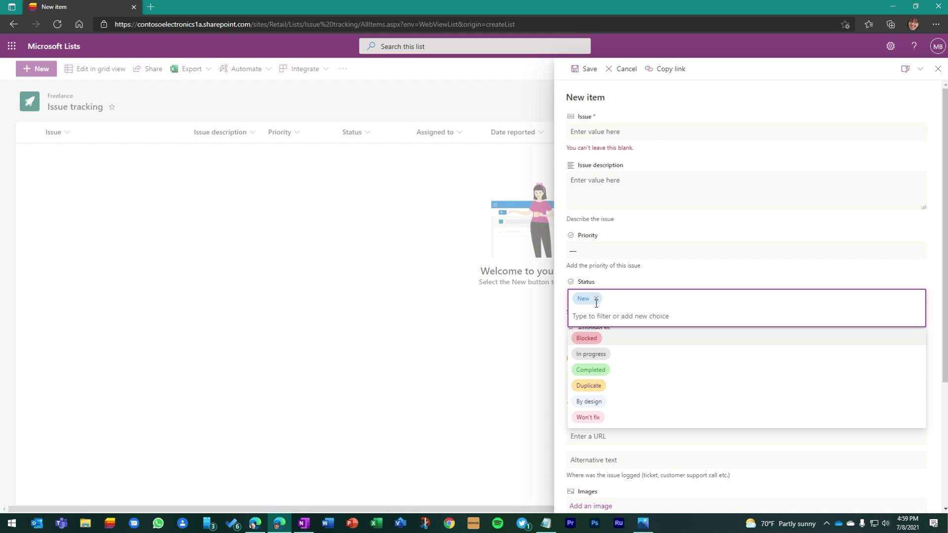
pyautogui.click(568, 452)
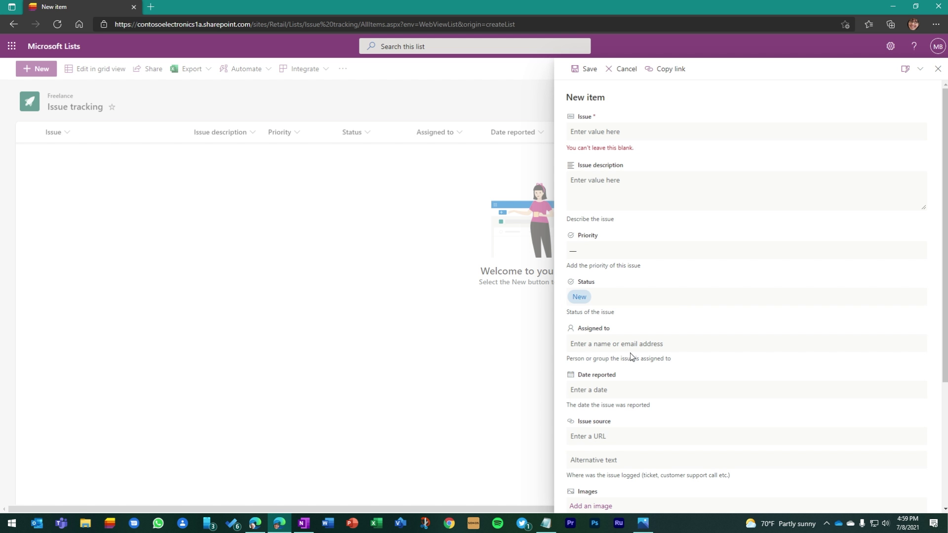
pyautogui.click(938, 69)
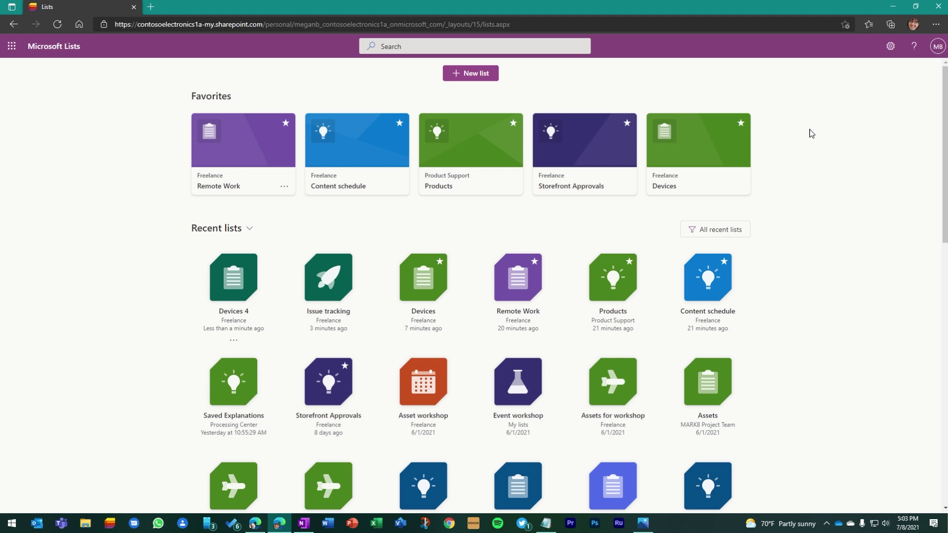
# Open the favorite Remote Work list to examine its columns and formatting, and return to the lists home page.
pyautogui.click(238, 165)
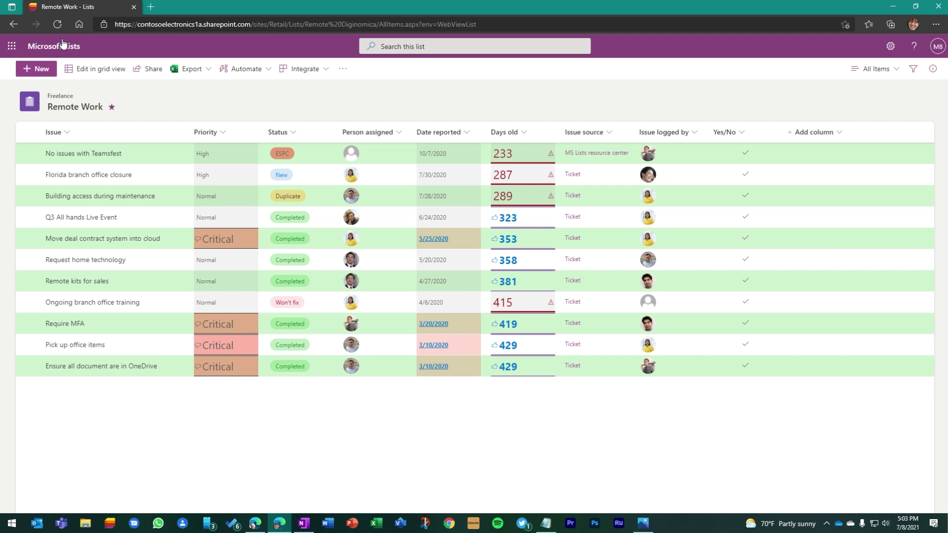
pyautogui.click(48, 46)
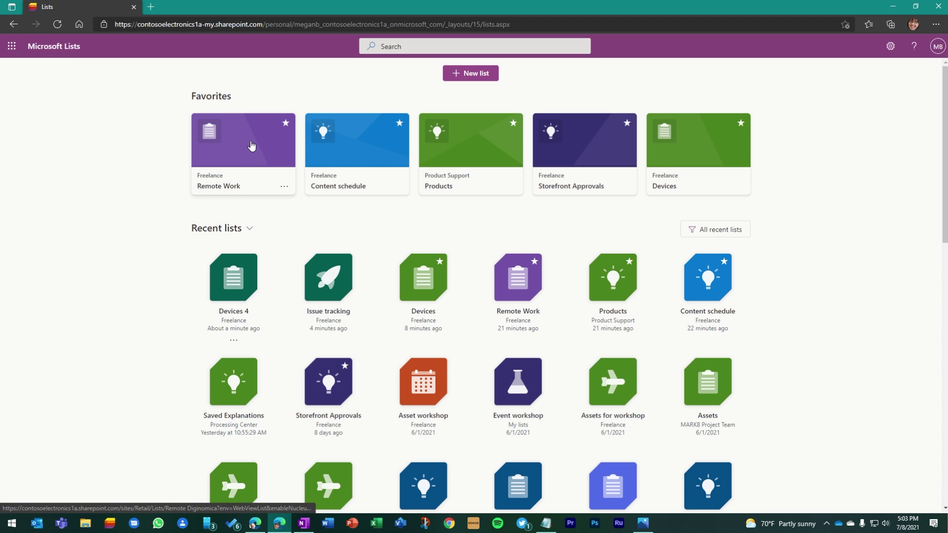
# Start a new list from an existing one, using the Freelance site's Remote Work list as the template.
pyautogui.click(483, 74)
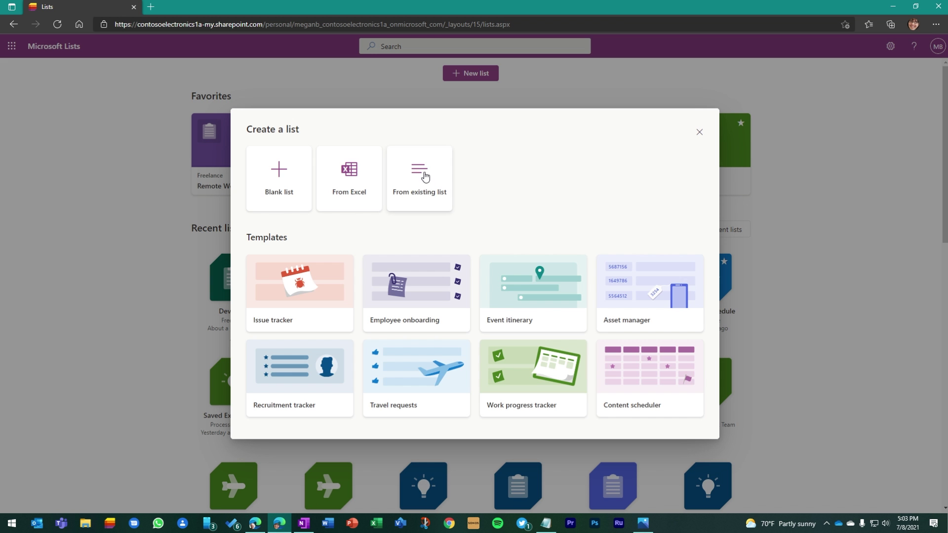
pyautogui.click(435, 170)
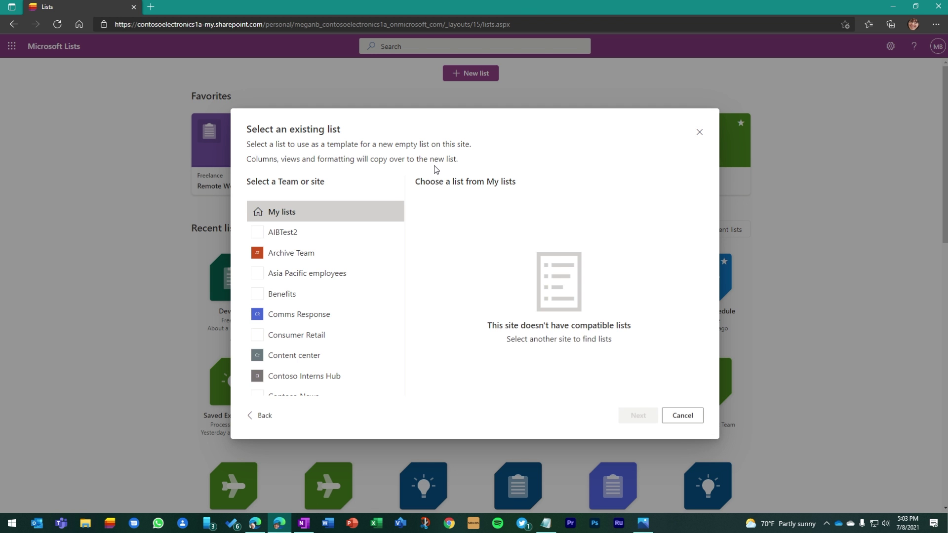
pyautogui.scroll(-10, 302, 245)
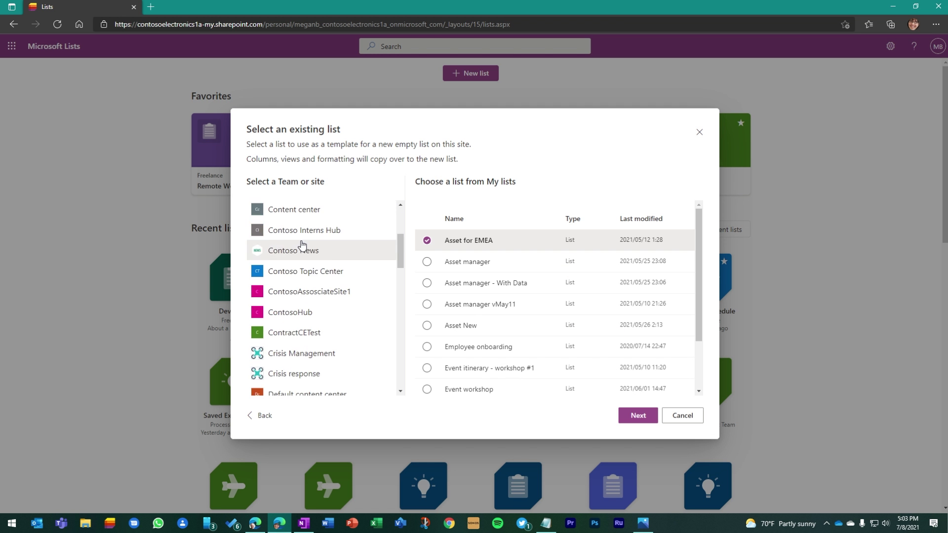
pyautogui.scroll(2, 303, 260)
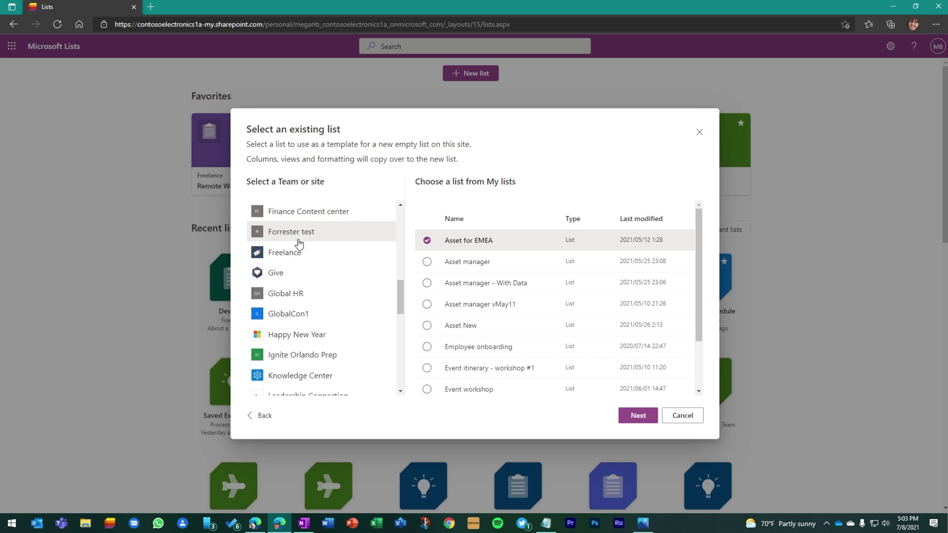
pyautogui.click(291, 254)
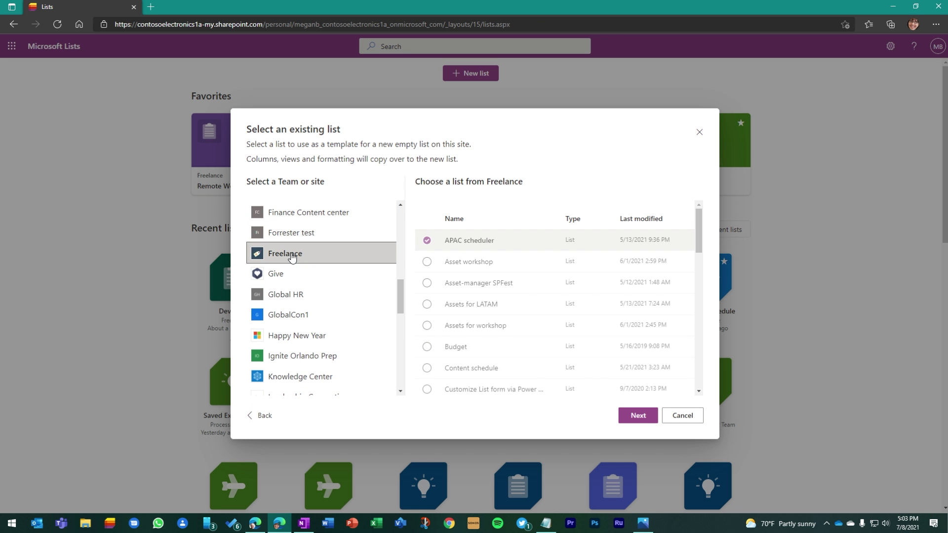
pyautogui.click(428, 241)
pyautogui.scroll(-3, 497, 303)
pyautogui.scroll(-12, 498, 303)
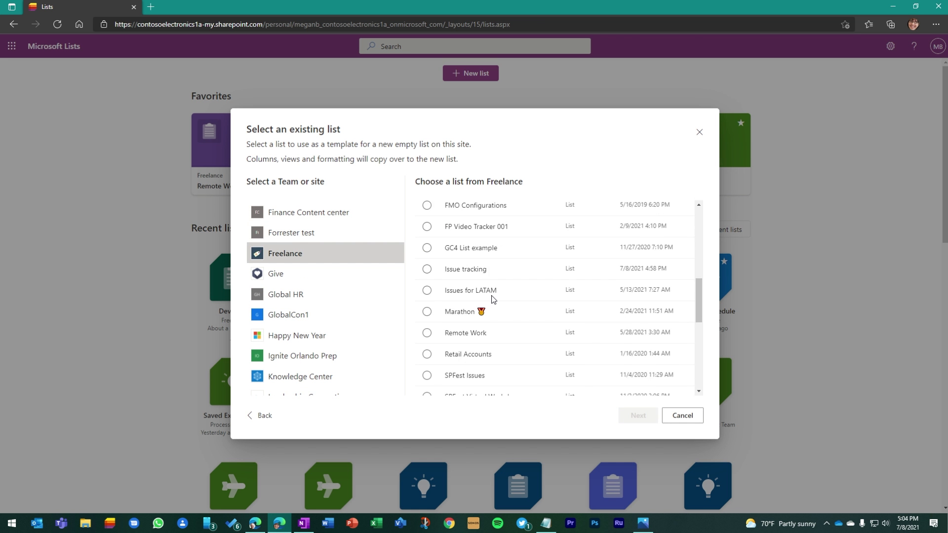
pyautogui.scroll(5, 493, 298)
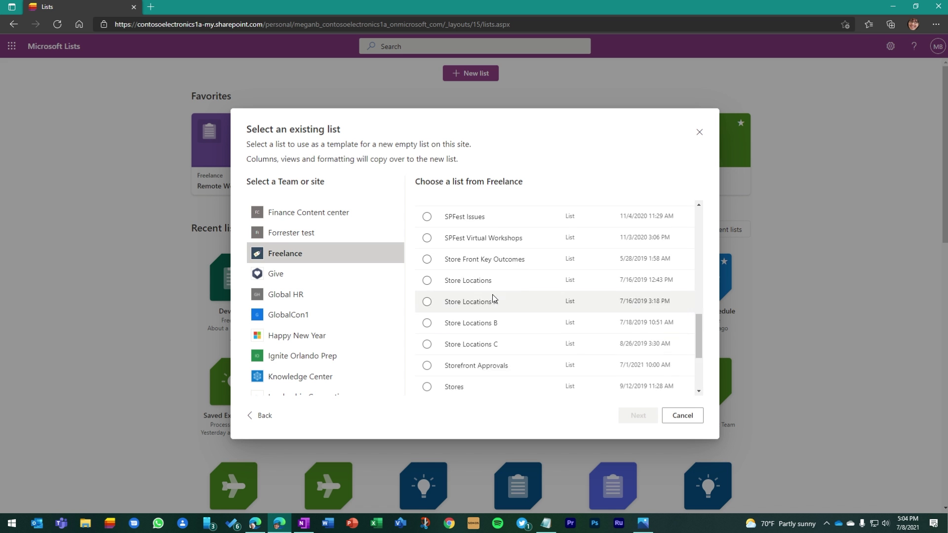
pyautogui.click(427, 279)
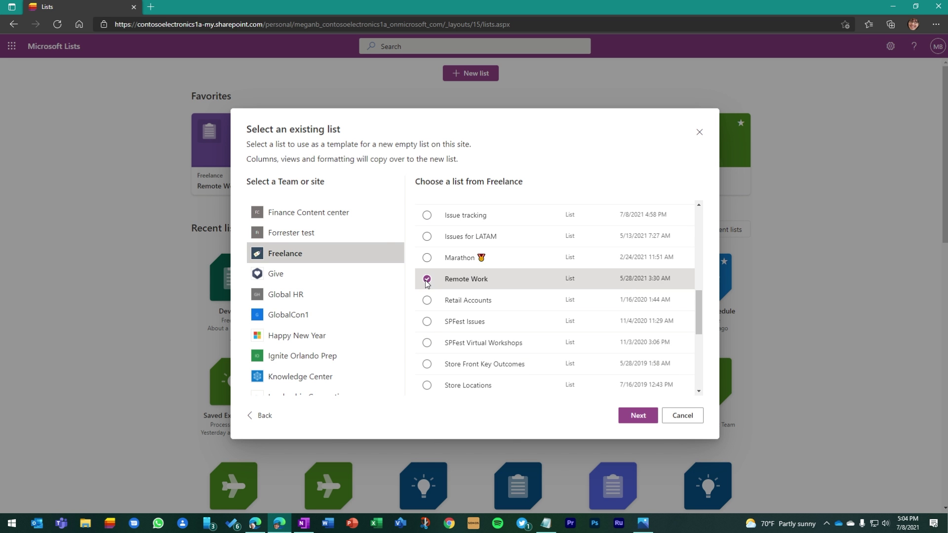
pyautogui.click(638, 415)
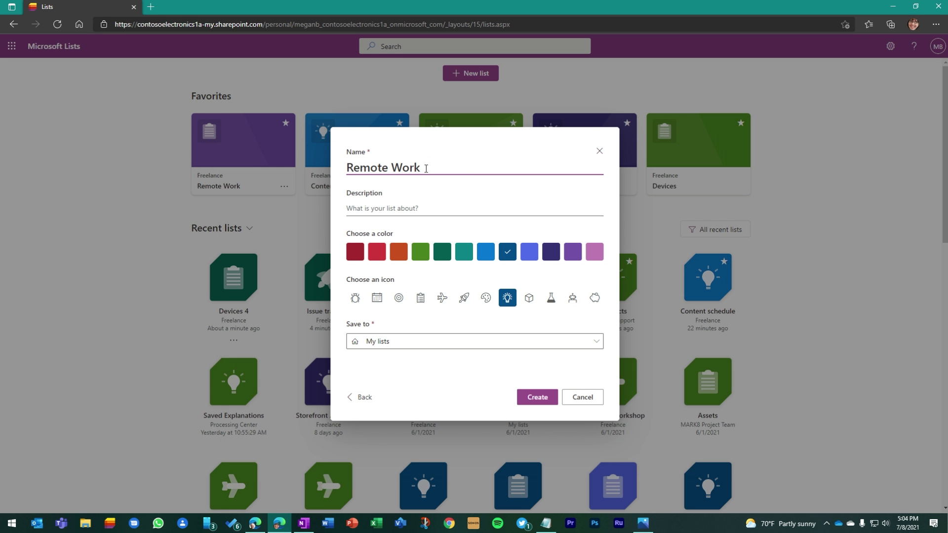
# Name the new list Remote Workers and give it the dark green color and the clipboard icon.
pyautogui.write('ers')
pyautogui.click(442, 253)
pyautogui.click(421, 300)
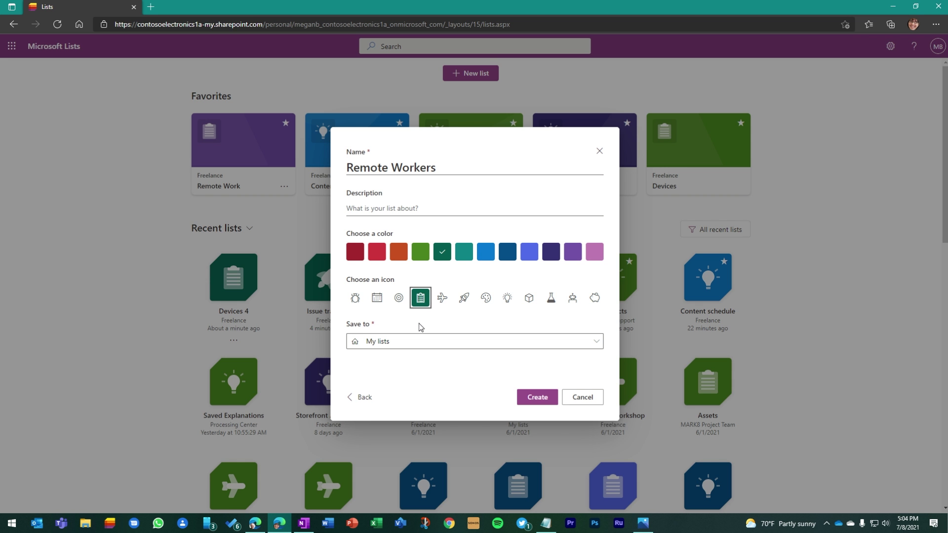
# Set the Remote Workers list to save to the Freelance site without showing in site navigation, and create it.
pyautogui.click(419, 344)
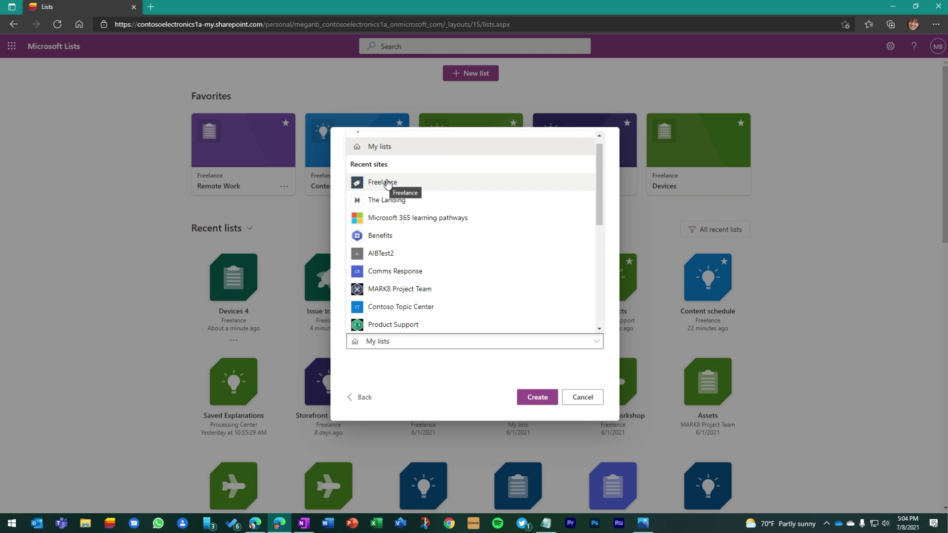
pyautogui.click(387, 183)
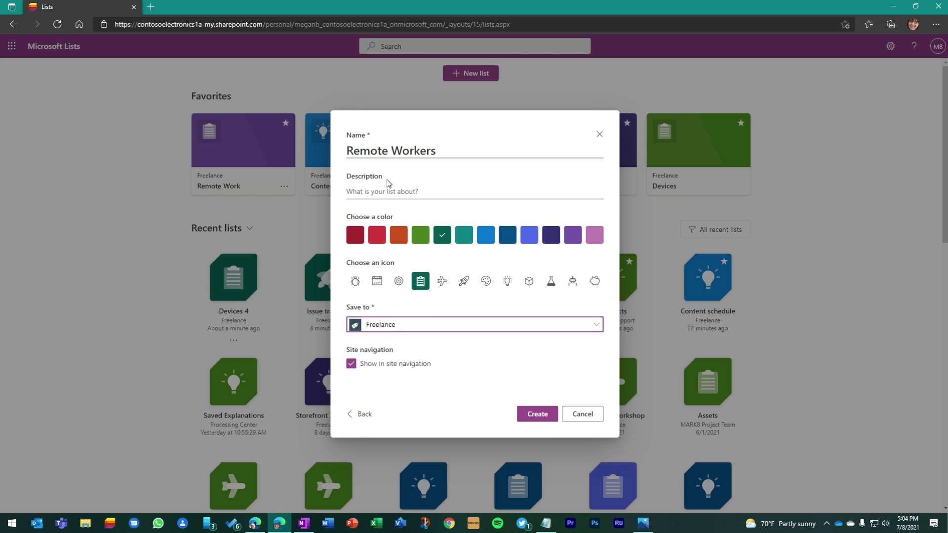
pyautogui.click(351, 365)
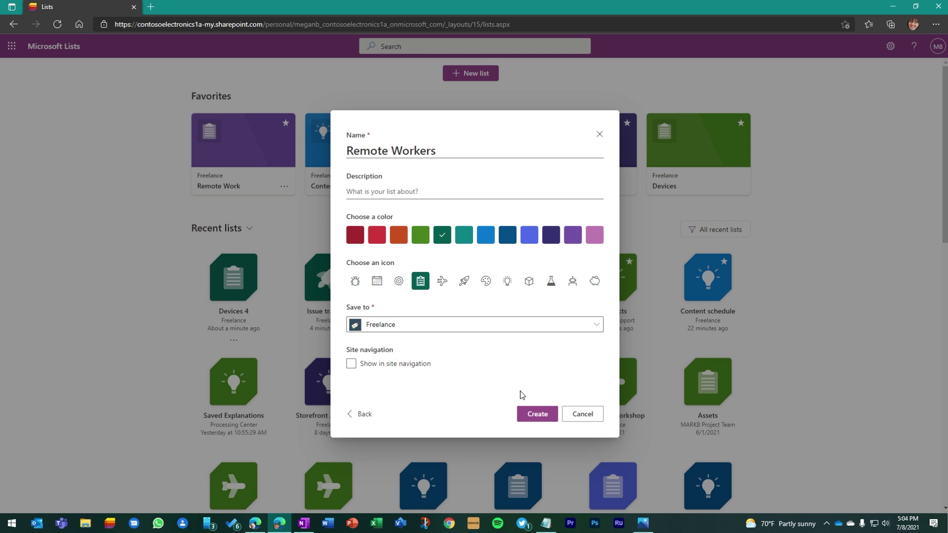
pyautogui.click(542, 418)
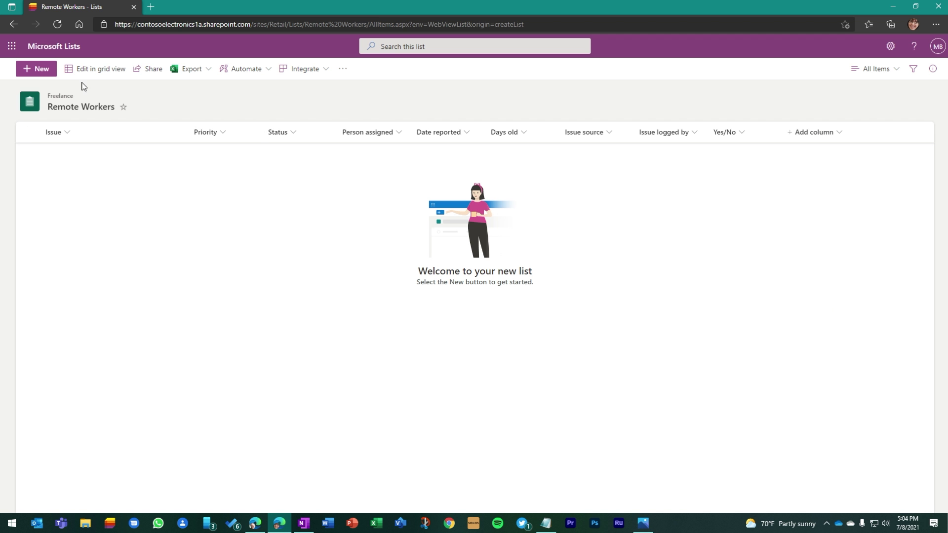
# Start a new item in the Remote Workers list with Critical priority and fill in the assigned person's name.
pyautogui.click(41, 71)
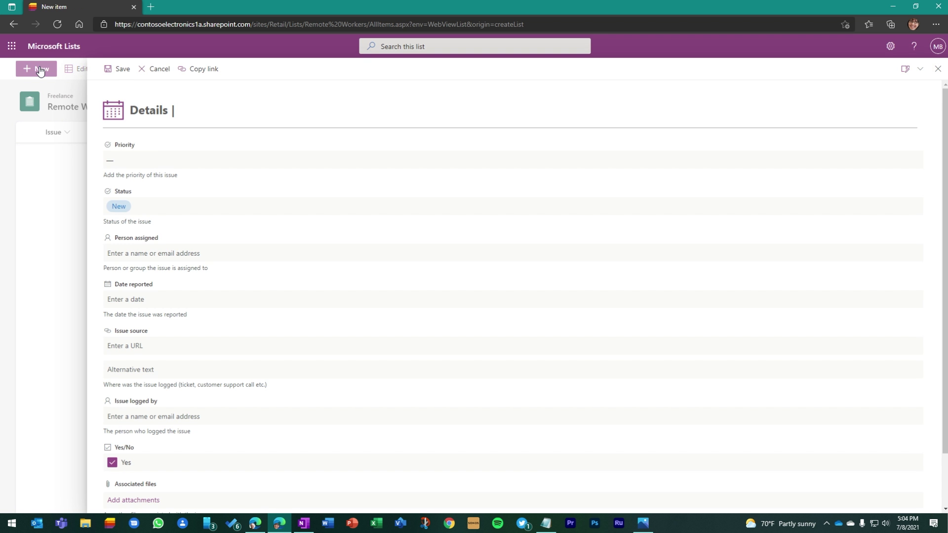
pyautogui.click(166, 158)
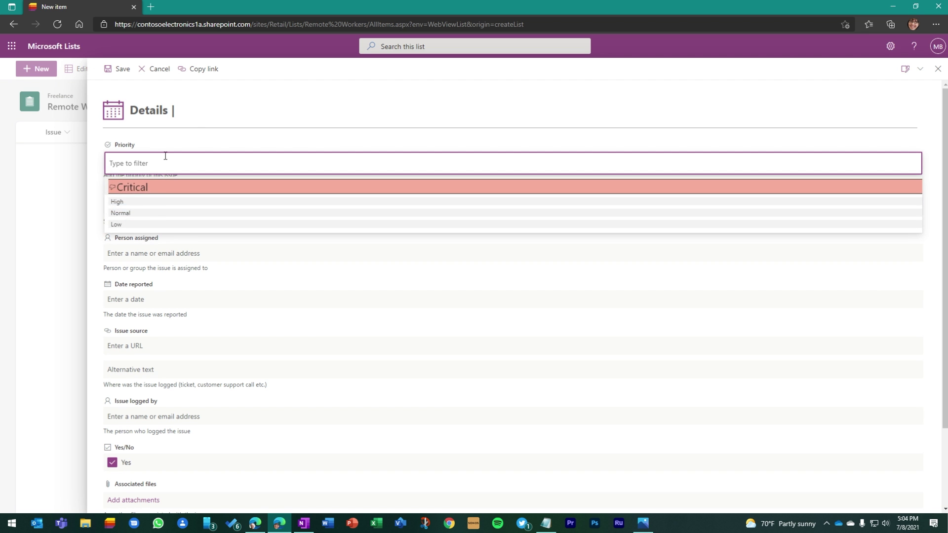
pyautogui.click(158, 188)
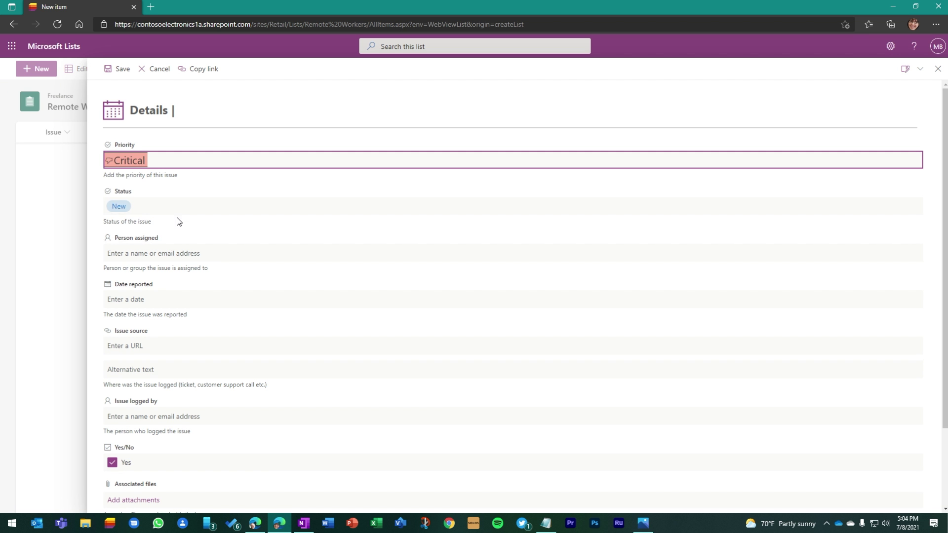
pyautogui.click(158, 254)
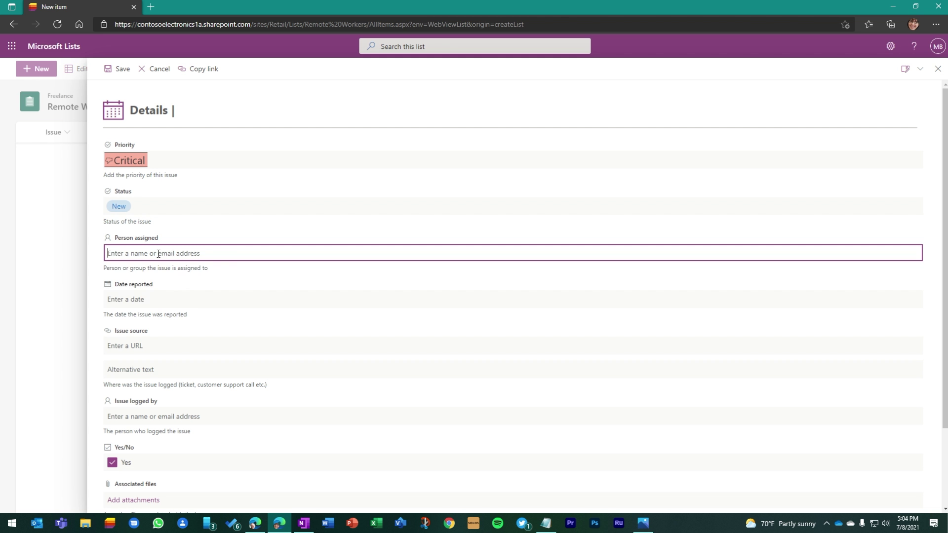
pyautogui.write('Patti')
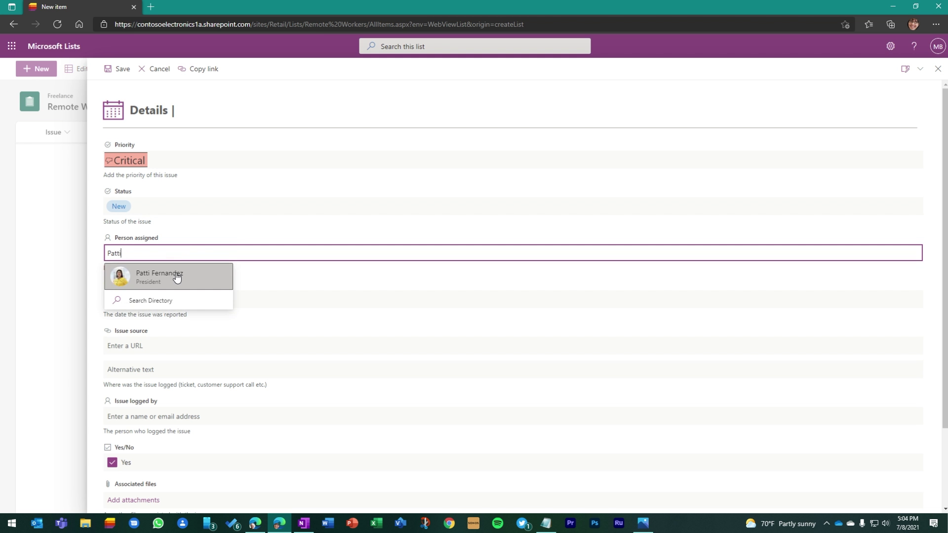
pyautogui.click(175, 275)
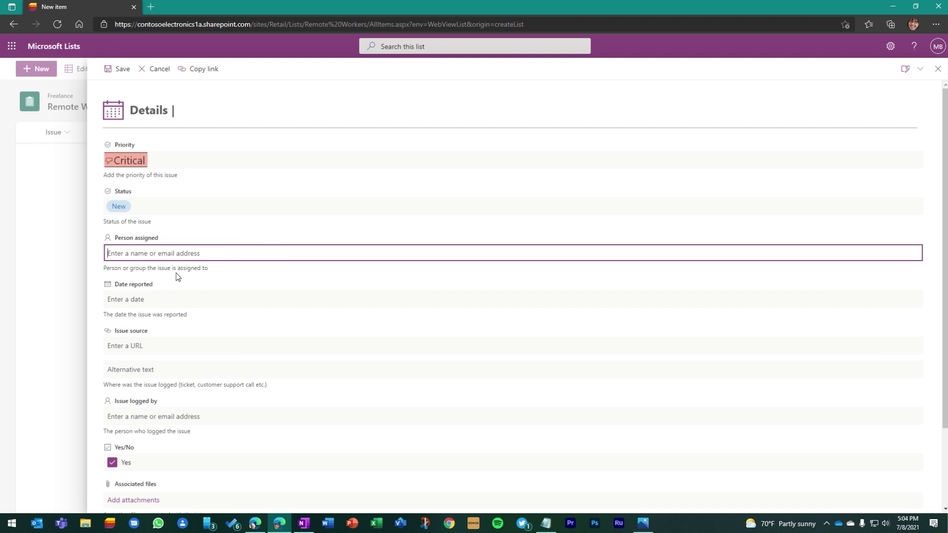
# Try to save the new item with 7/29/2021 as the Date reported.
pyautogui.click(146, 299)
pyautogui.click(172, 408)
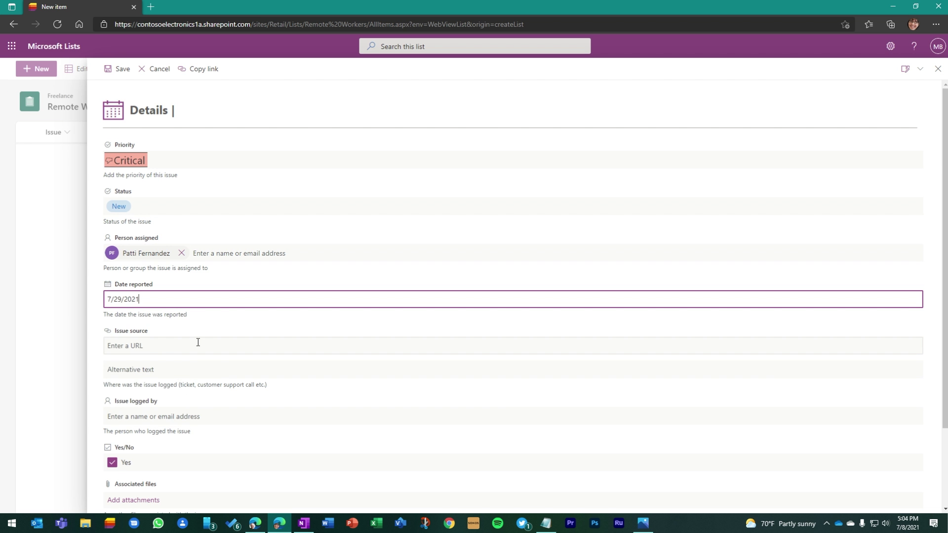
pyautogui.scroll(-2, 198, 342)
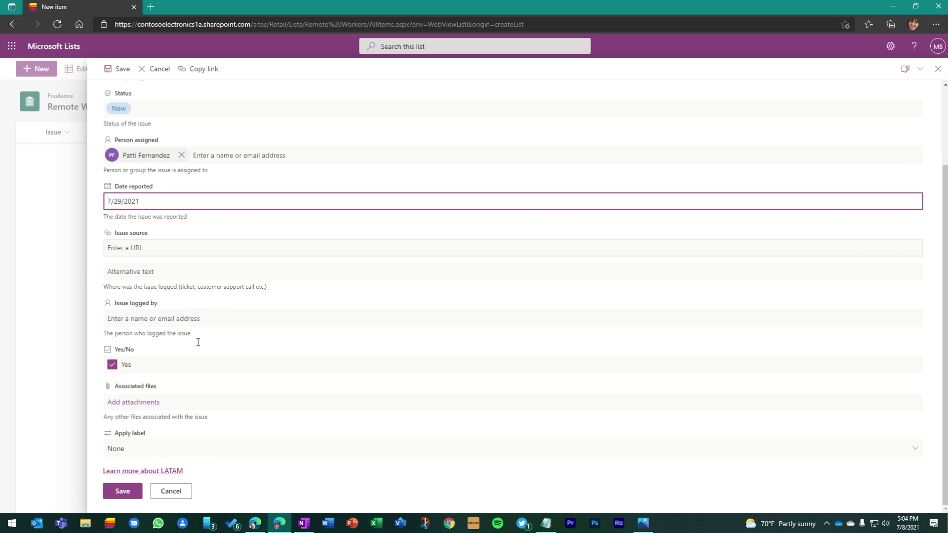
pyautogui.click(123, 493)
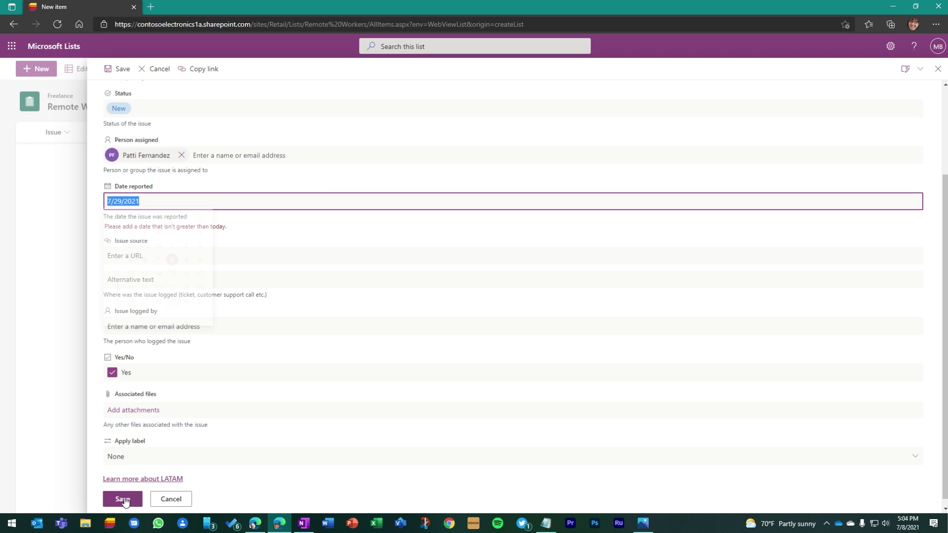
# Set the item's Date reported to 6/30/2021 and save the item.
pyautogui.click(158, 257)
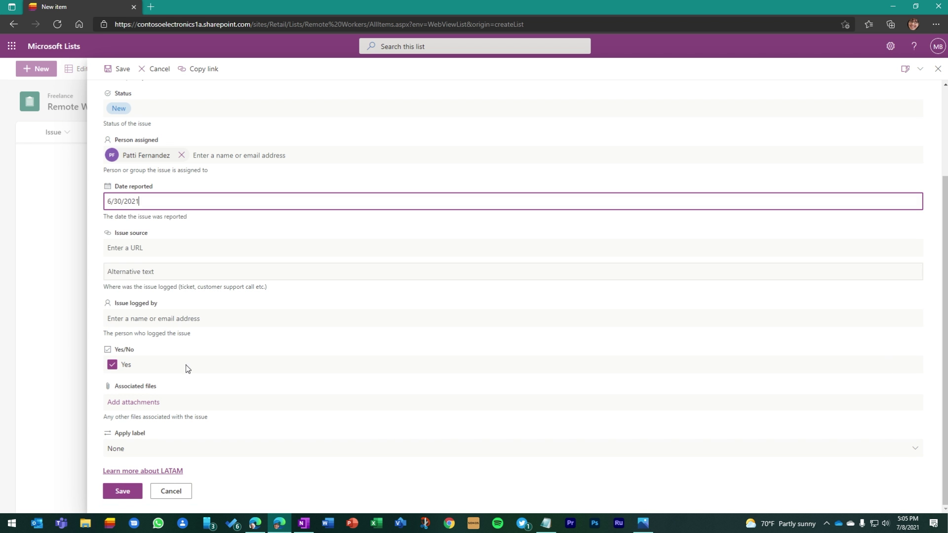
pyautogui.click(124, 492)
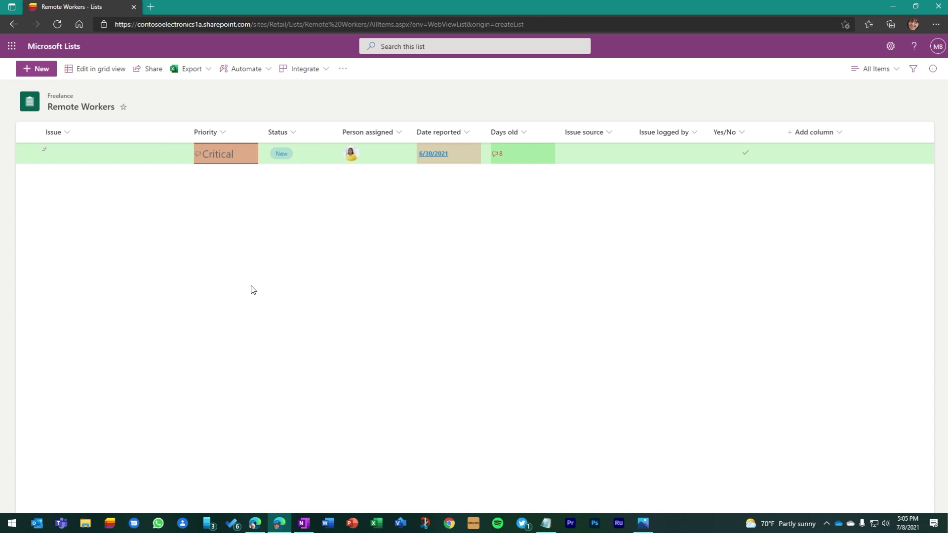
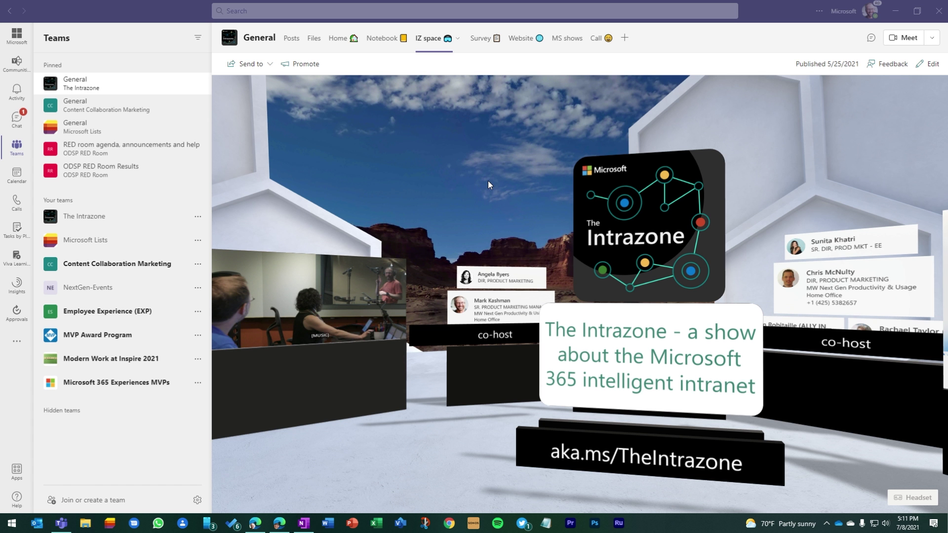
# In Microsoft Teams, add a Lists tab to the General channel of The Intrazone team.
pyautogui.click(625, 40)
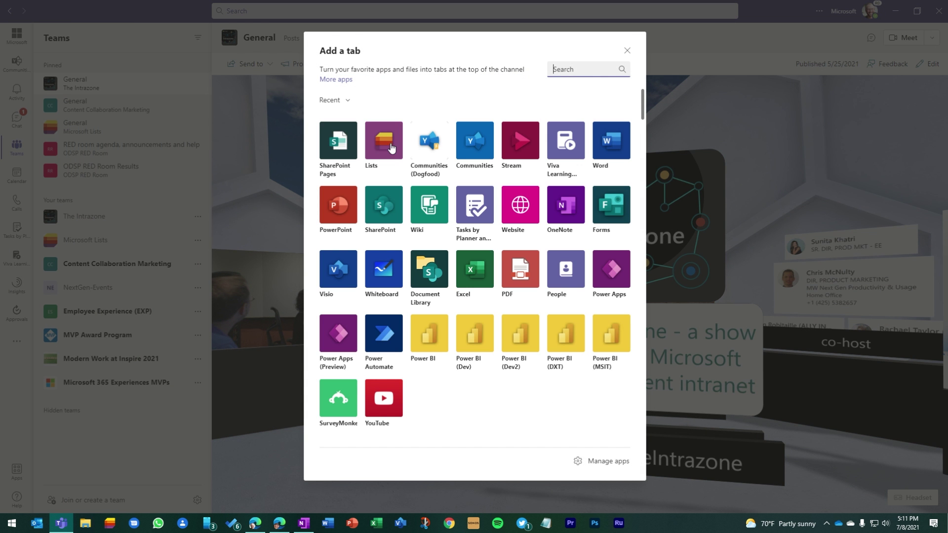
pyautogui.click(382, 141)
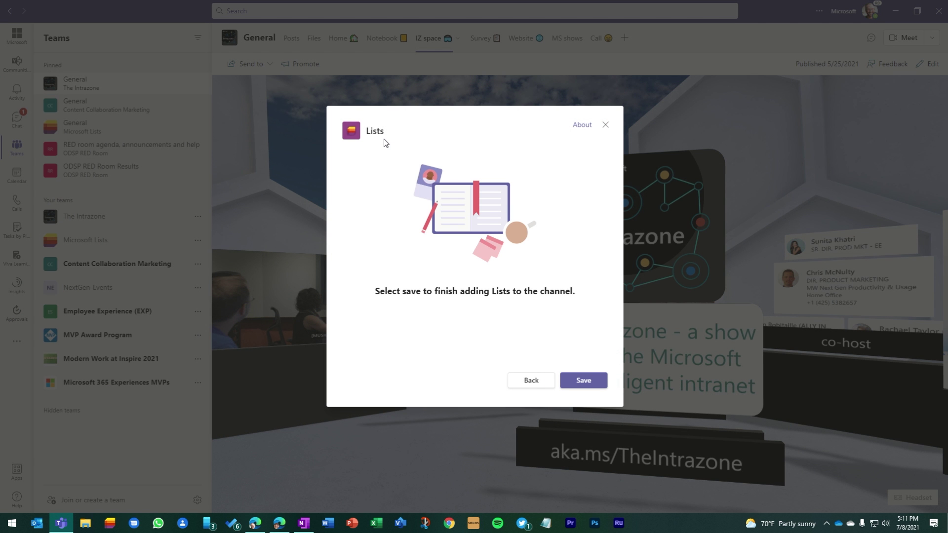
pyautogui.click(582, 382)
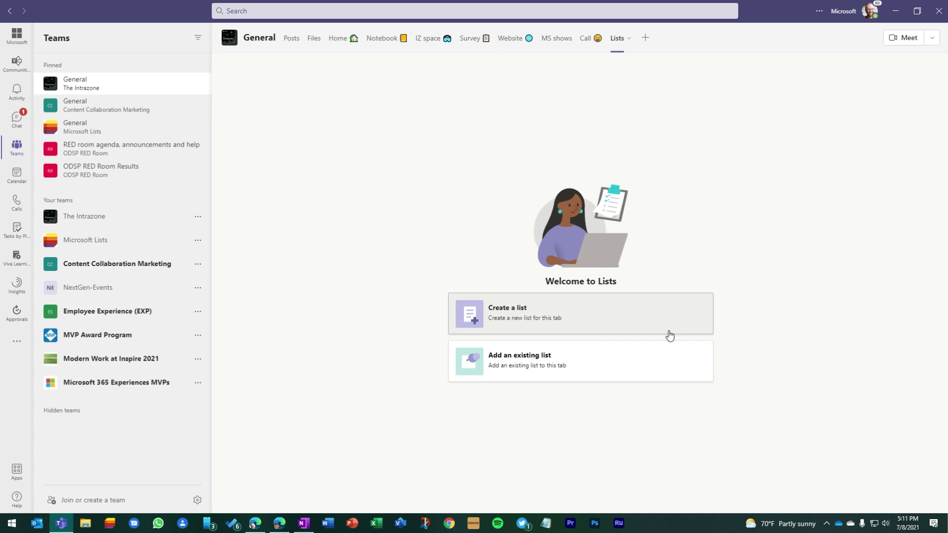
# Add the team's existing Intrazone Tracker list to the new tab and look through its episodes.
pyautogui.click(581, 360)
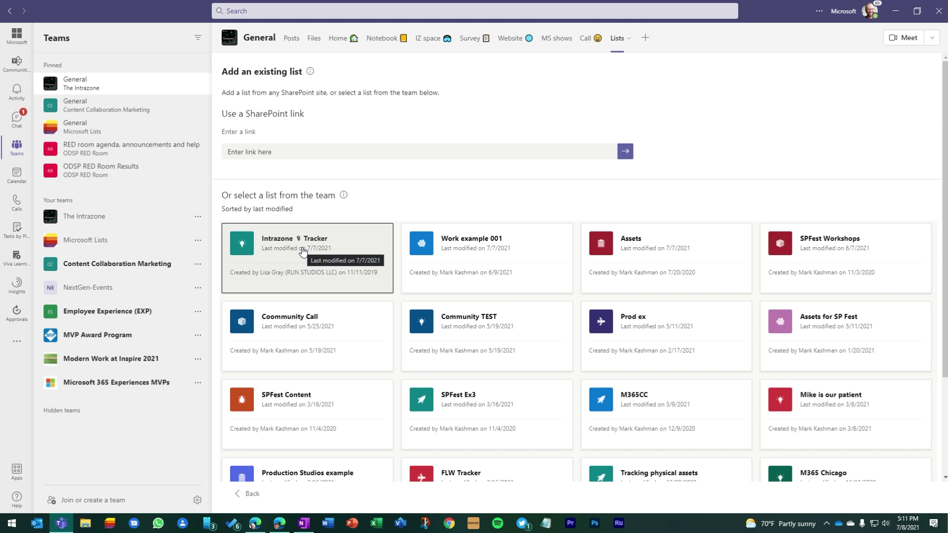
pyautogui.click(303, 252)
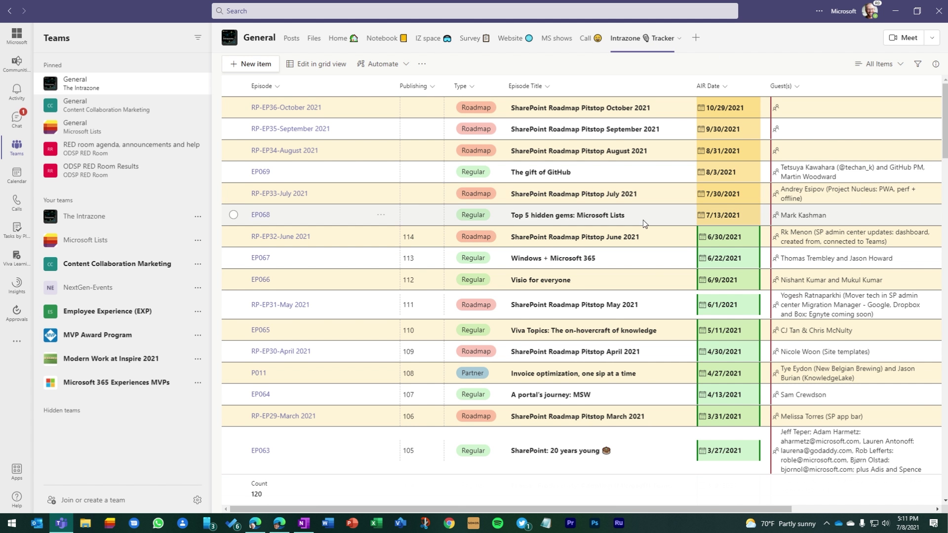
pyautogui.scroll(-4, 642, 222)
pyautogui.scroll(-6, 642, 224)
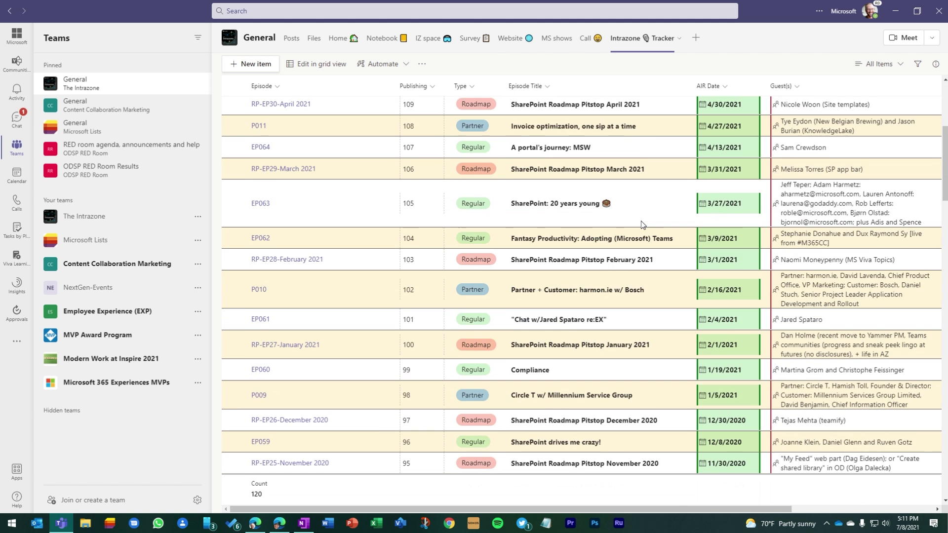
pyautogui.scroll(-2, 640, 222)
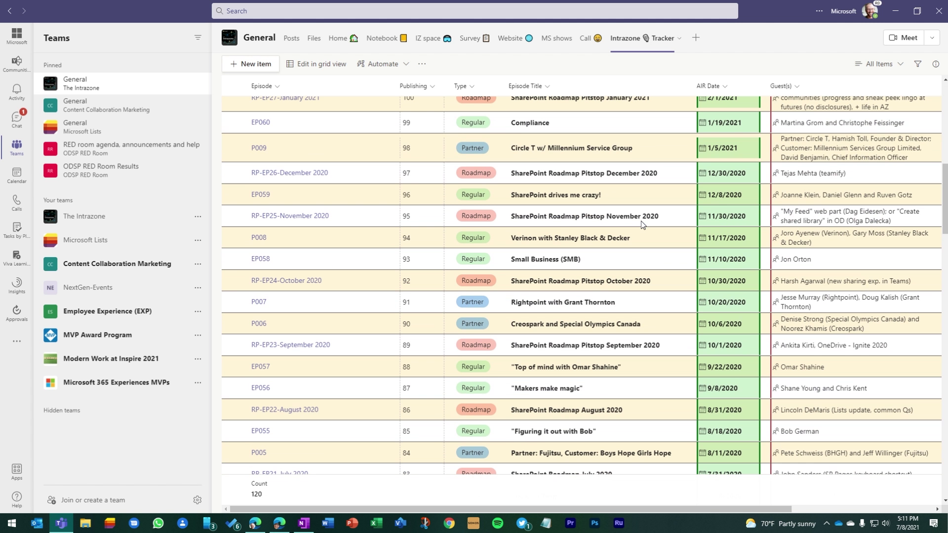
# Expand the Intrazone Tracker tab, look through its older episodes and view the details of episode EP048.
pyautogui.click(680, 39)
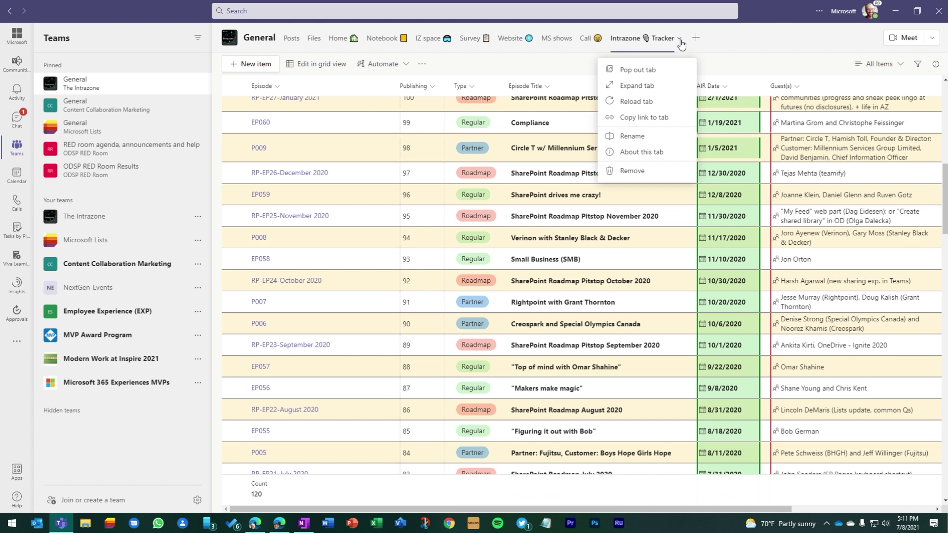
pyautogui.click(635, 85)
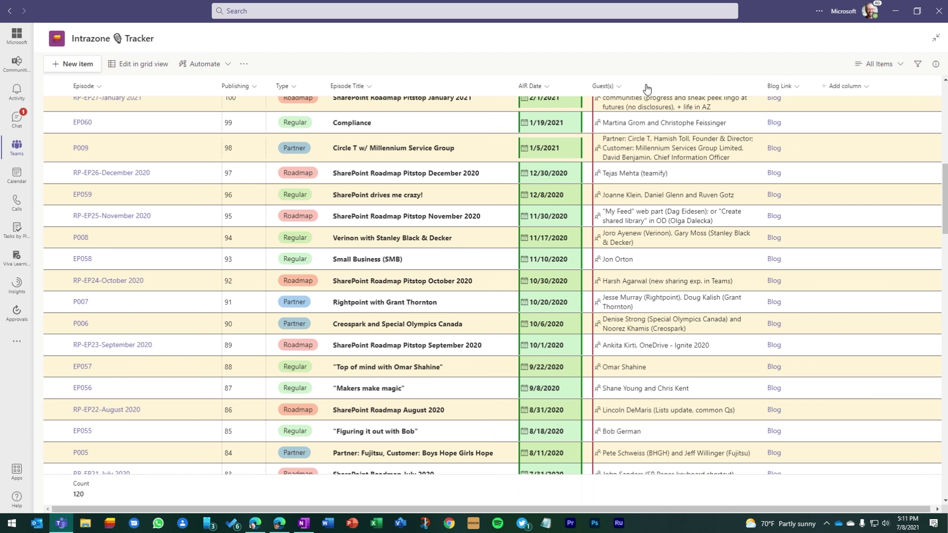
pyautogui.scroll(-5, 418, 295)
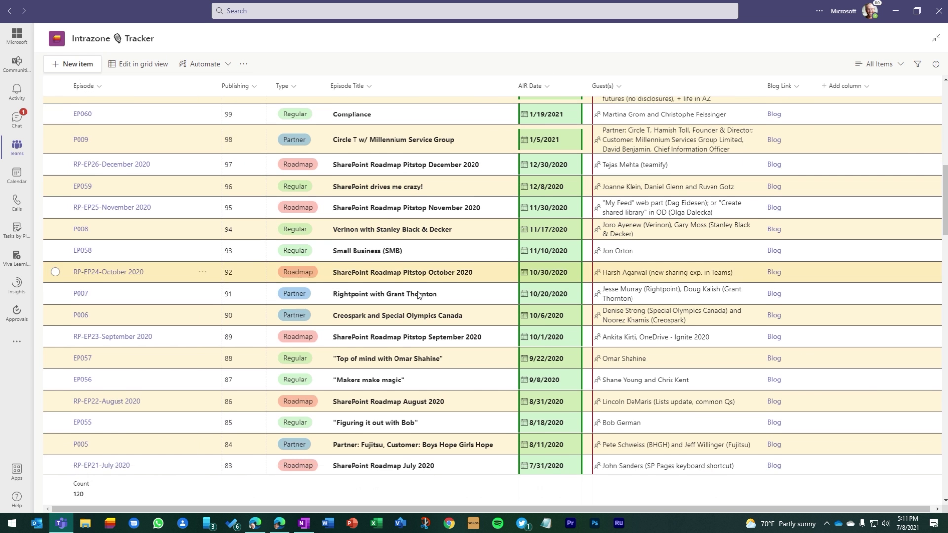
pyautogui.scroll(-3, 418, 295)
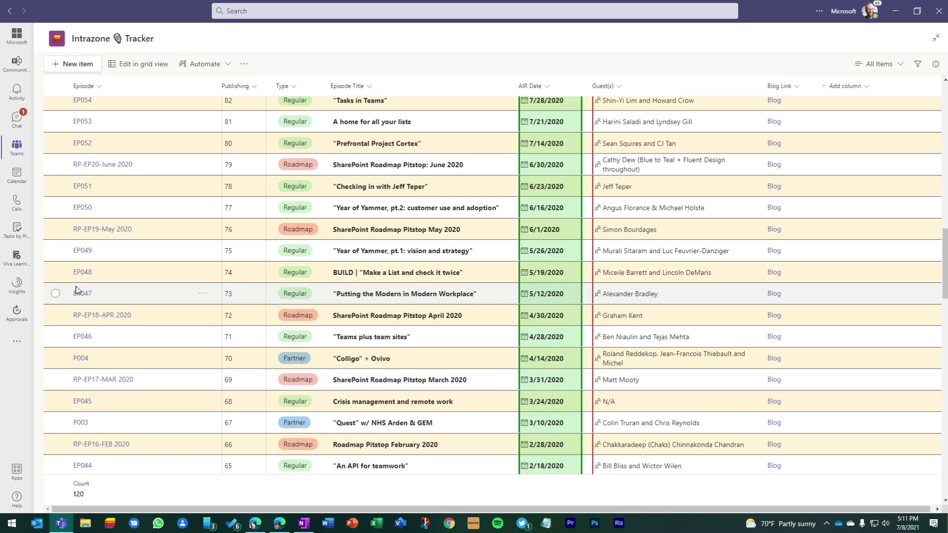
pyautogui.click(83, 272)
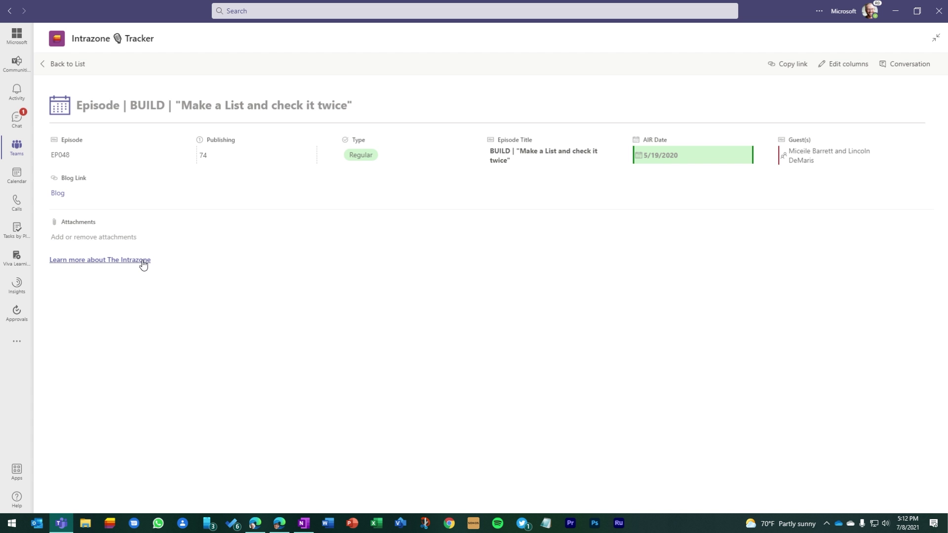
pyautogui.click(59, 63)
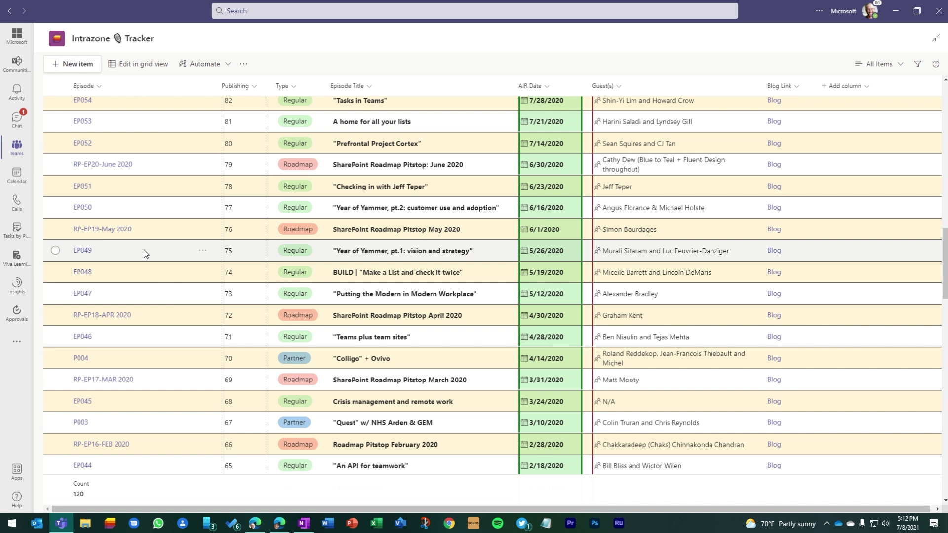
# View the conversation pane for episode RP-EP19-May 2020, and return to the list in the normal, unexpanded tab view.
pyautogui.click(115, 230)
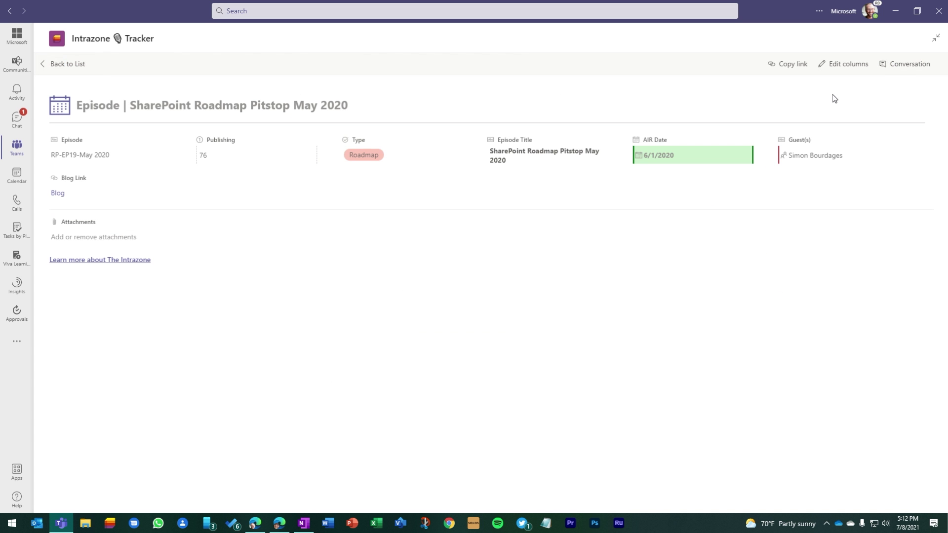
pyautogui.click(903, 65)
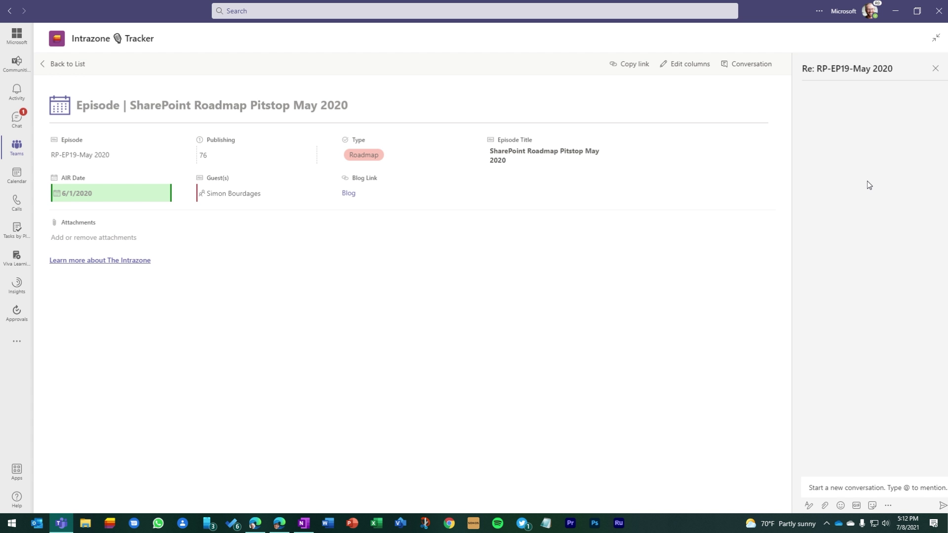
pyautogui.click(64, 65)
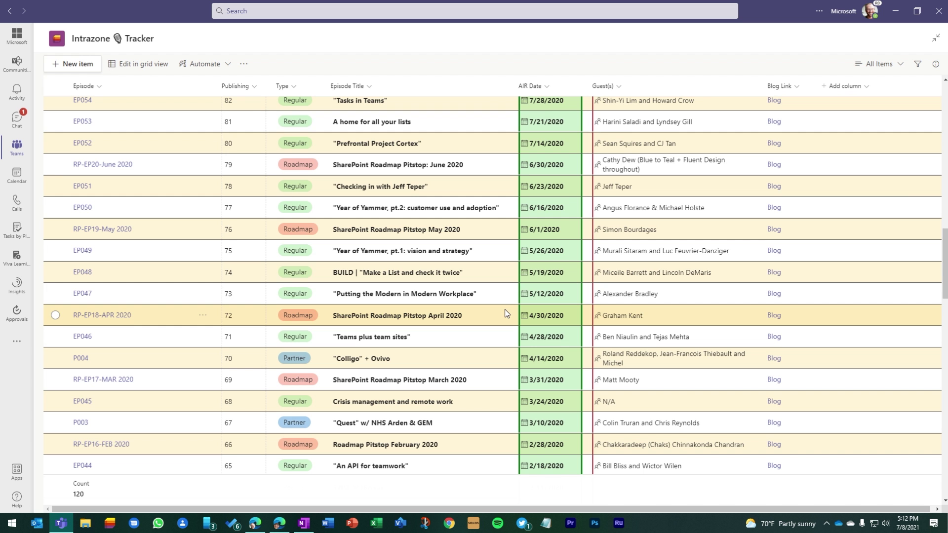
pyautogui.click(931, 41)
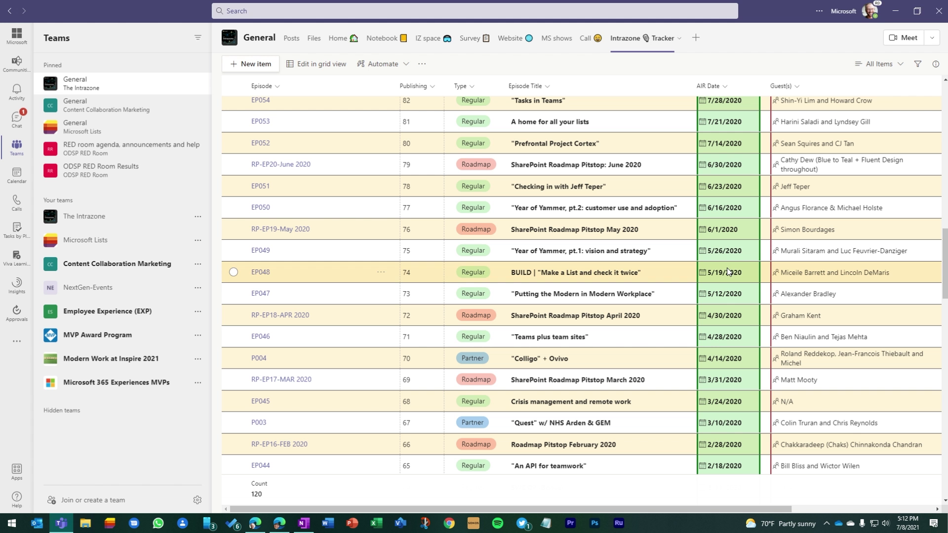
# Add another Lists tab to the General channel of The Intrazone team.
pyautogui.click(697, 39)
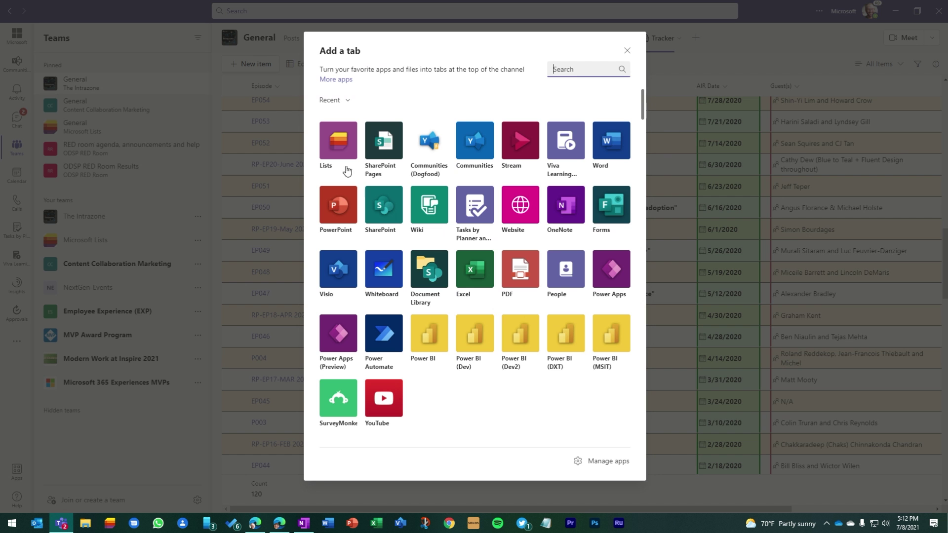
pyautogui.click(338, 142)
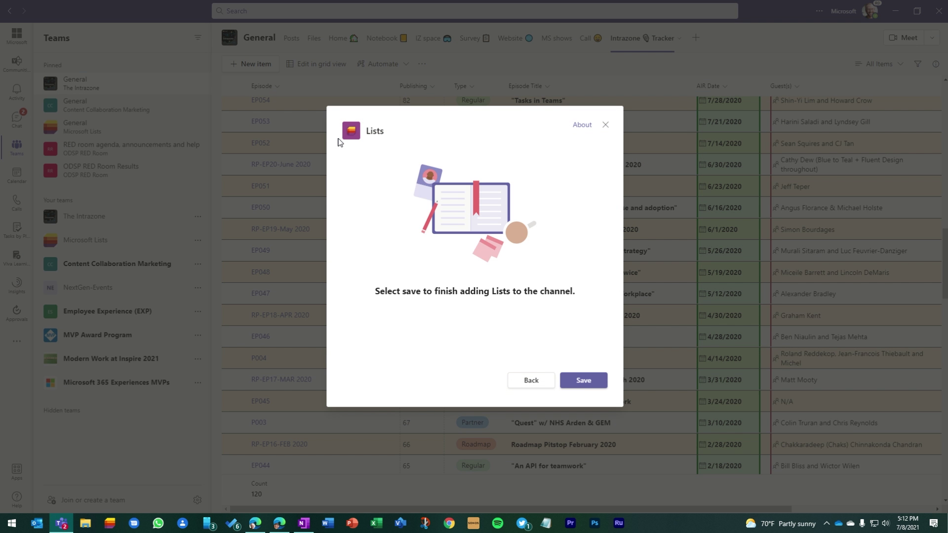
pyautogui.click(583, 381)
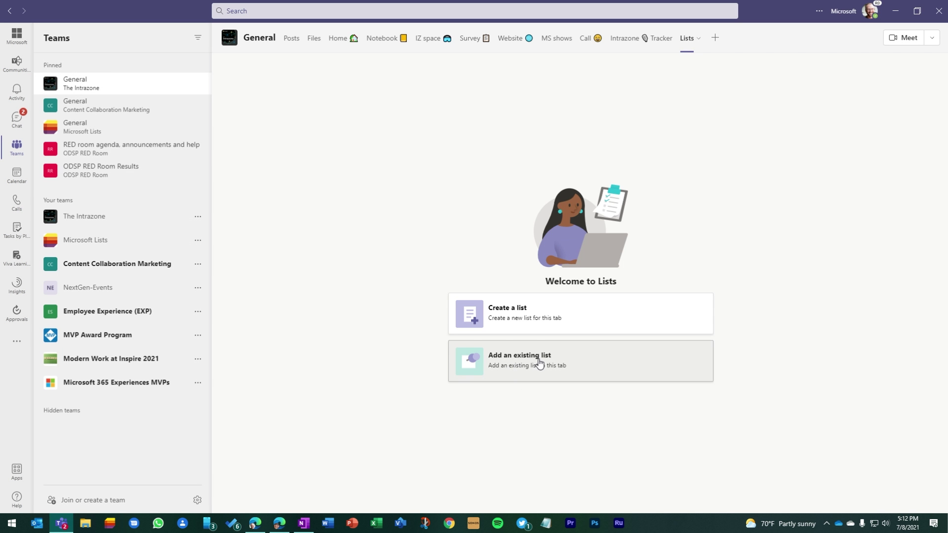
# Start a new list for the tab from Microsoft's Asset manager template.
pyautogui.click(550, 310)
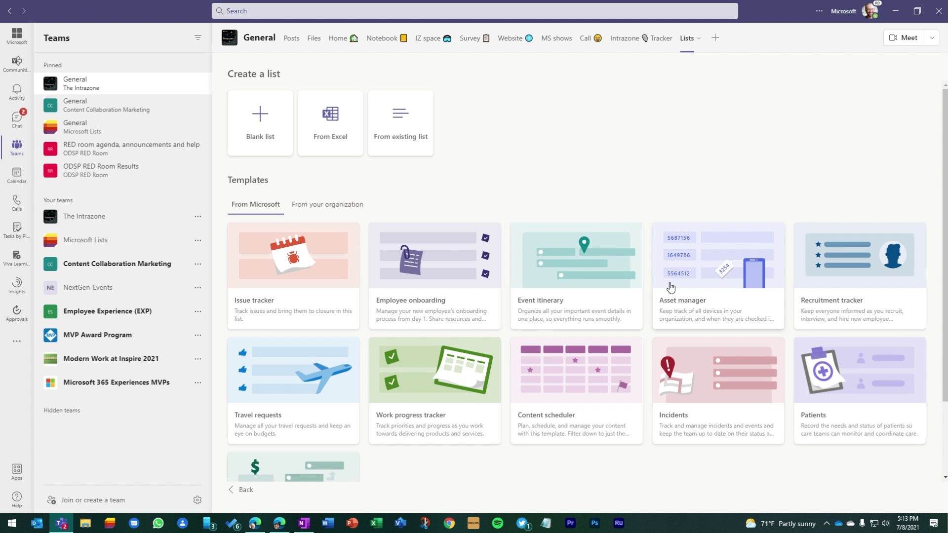
pyautogui.click(710, 280)
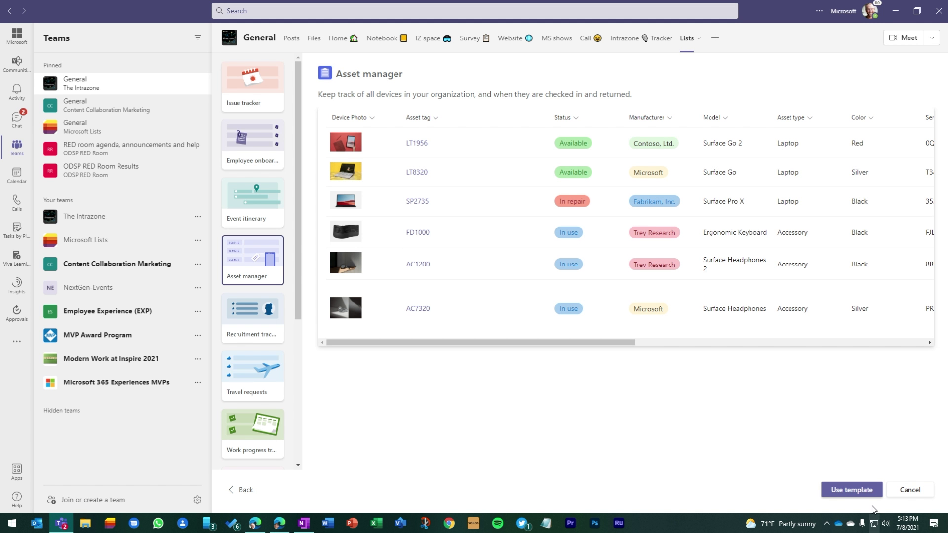
pyautogui.click(856, 491)
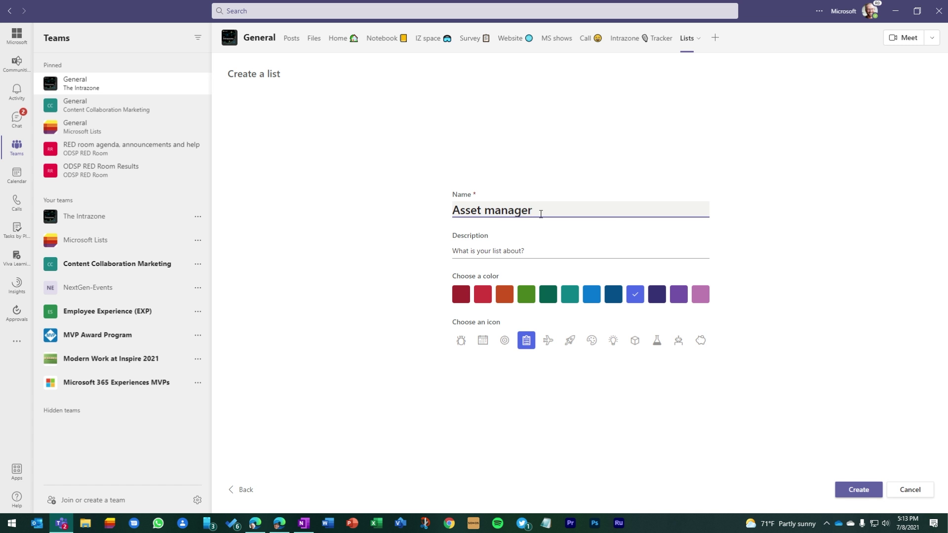
# Name the list "Asset management", give it the orange color and the robot icon, and create it.
pyautogui.press('BackSpace')
pyautogui.write('ment')
pyautogui.click(503, 298)
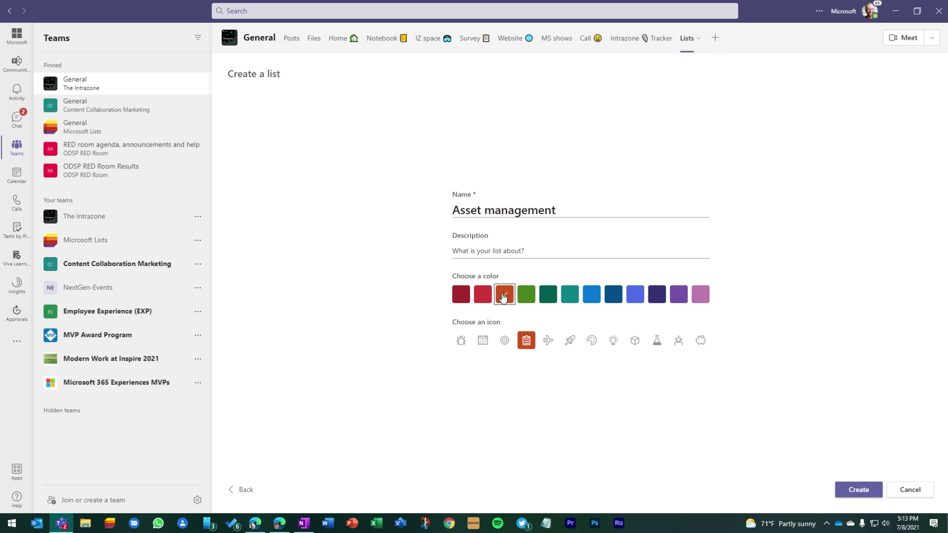
pyautogui.click(461, 342)
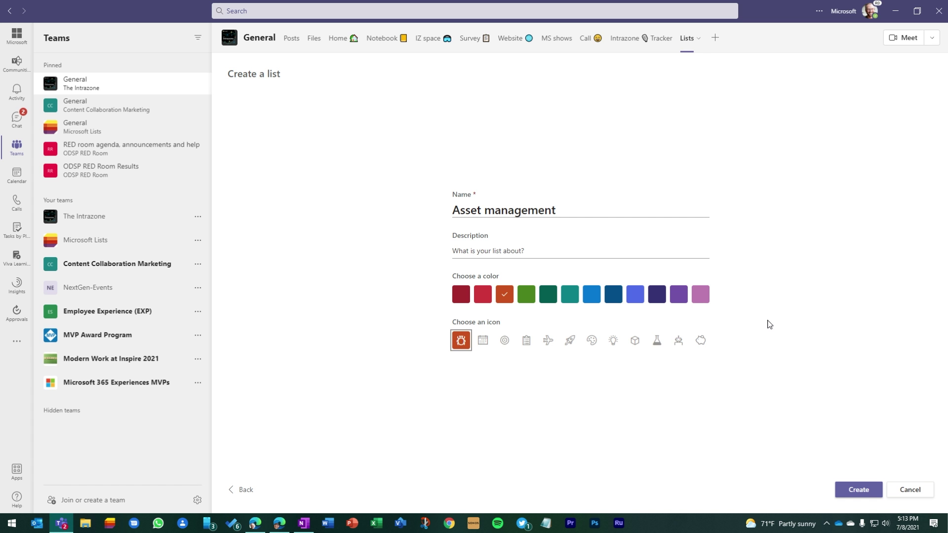
pyautogui.click(678, 343)
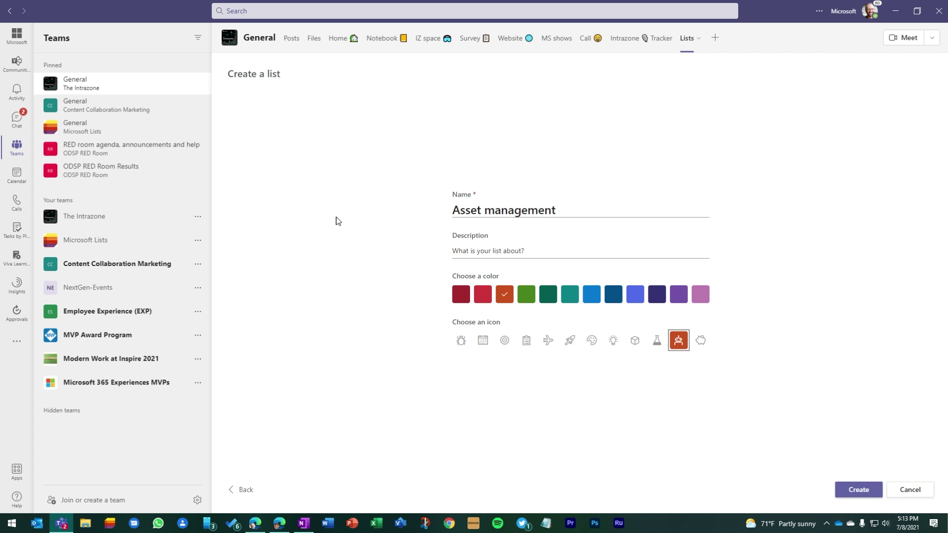
pyautogui.click(858, 490)
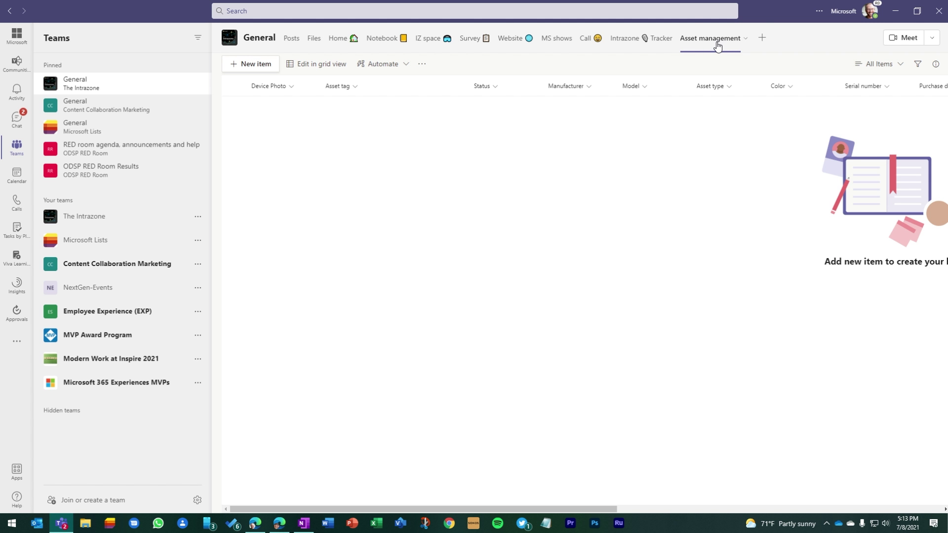
pyautogui.click(635, 44)
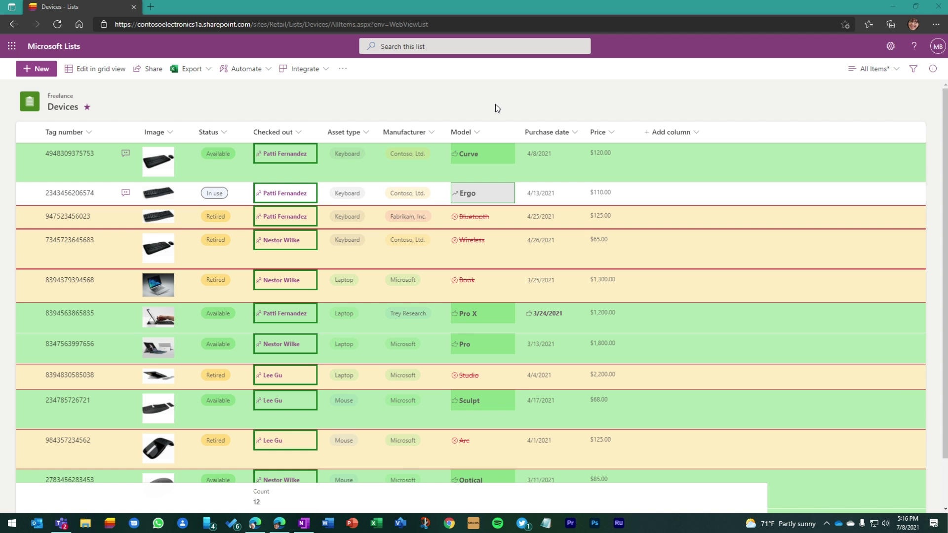
# In Microsoft Lists, post a comment on the Devices list's retired Book laptop item, mentioning a colleague and asking "does this look right?".
pyautogui.click(64, 285)
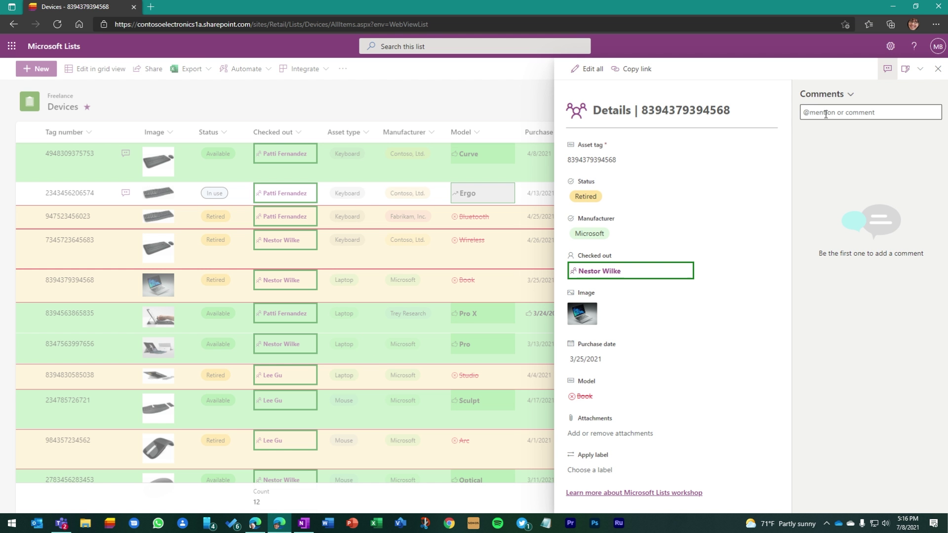
pyautogui.click(824, 113)
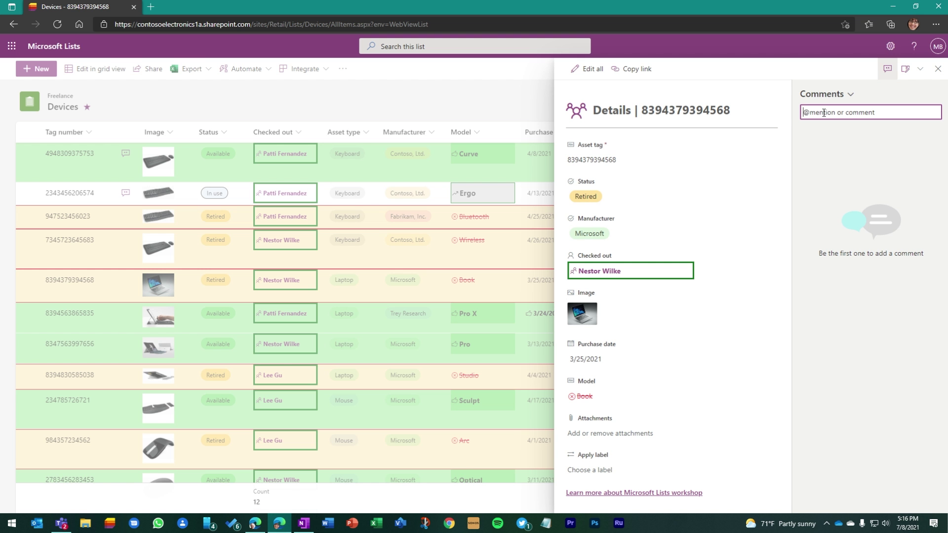
pyautogui.write('@')
pyautogui.press('BackSpace')
pyautogui.write('@')
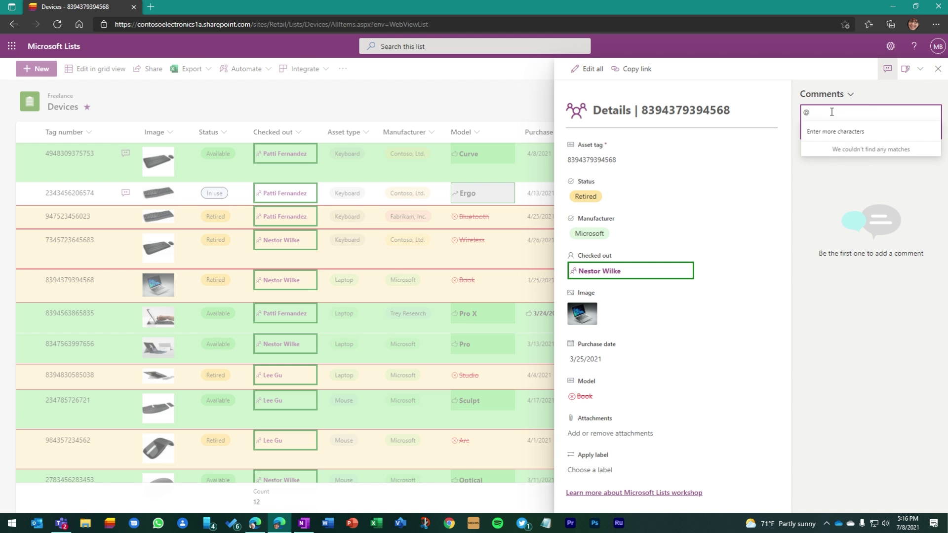
pyautogui.write('Patti')
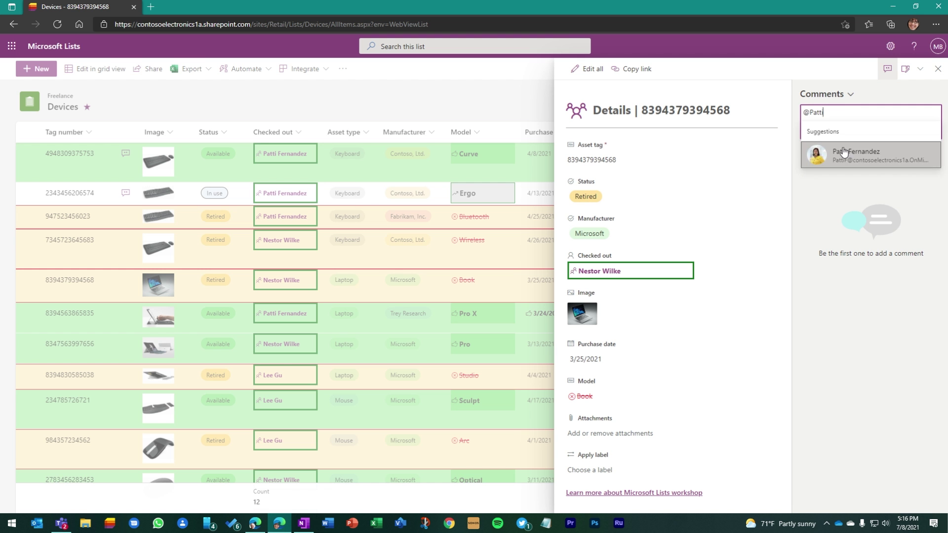
pyautogui.click(843, 152)
pyautogui.write('- does this l')
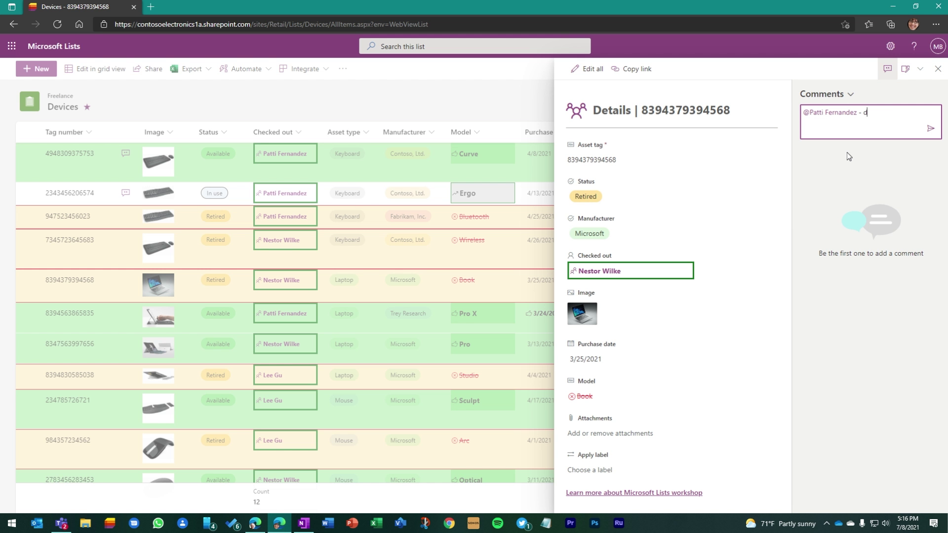
pyautogui.write('ook right?')
pyautogui.click(930, 128)
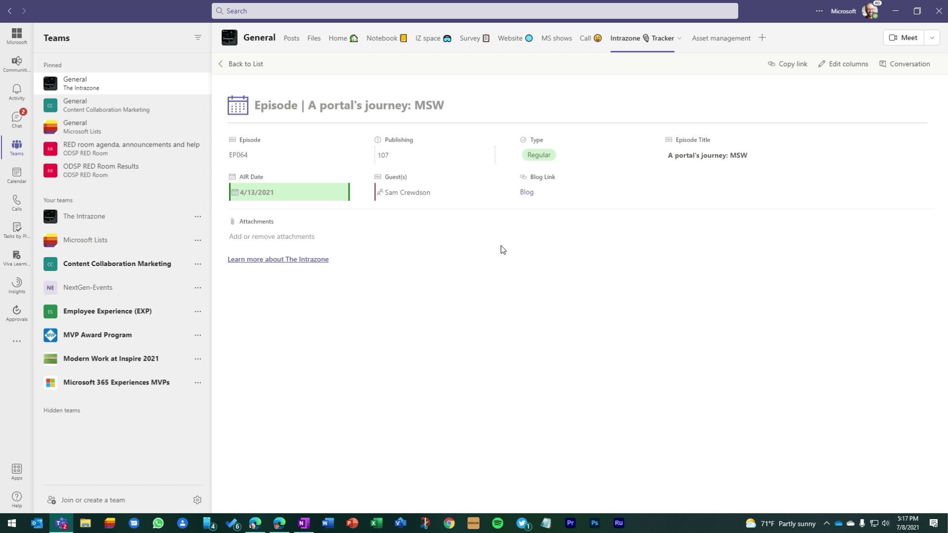
# In Microsoft Teams, draft "does this look right?" with a colleague mention in episode EP064's conversation, and return to the list without sending it.
pyautogui.click(911, 69)
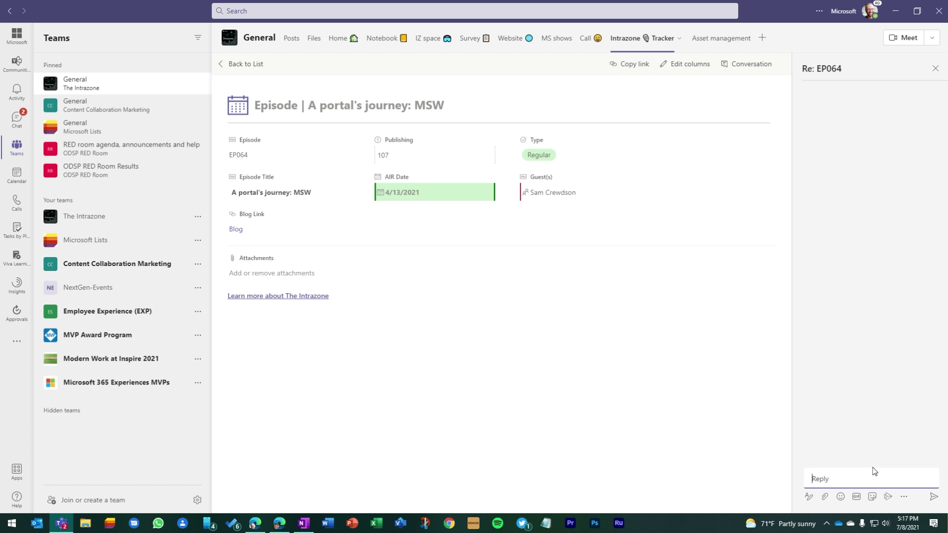
pyautogui.write('@Chris')
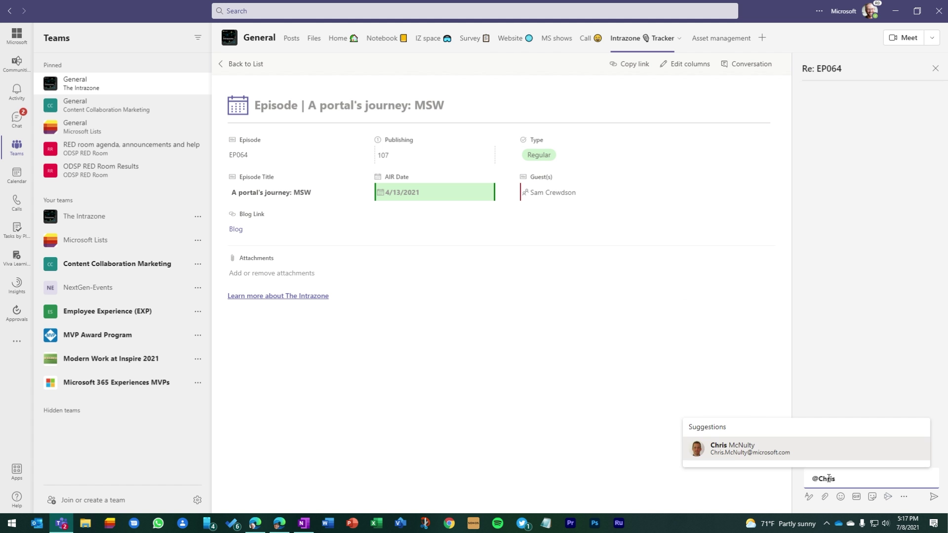
pyautogui.click(737, 450)
pyautogui.write('- d')
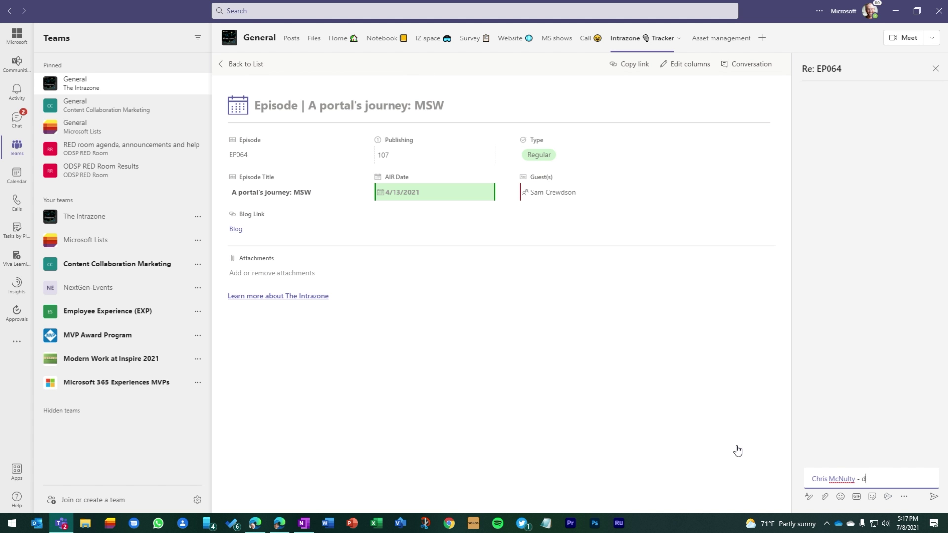
pyautogui.write('oes htis look right?')
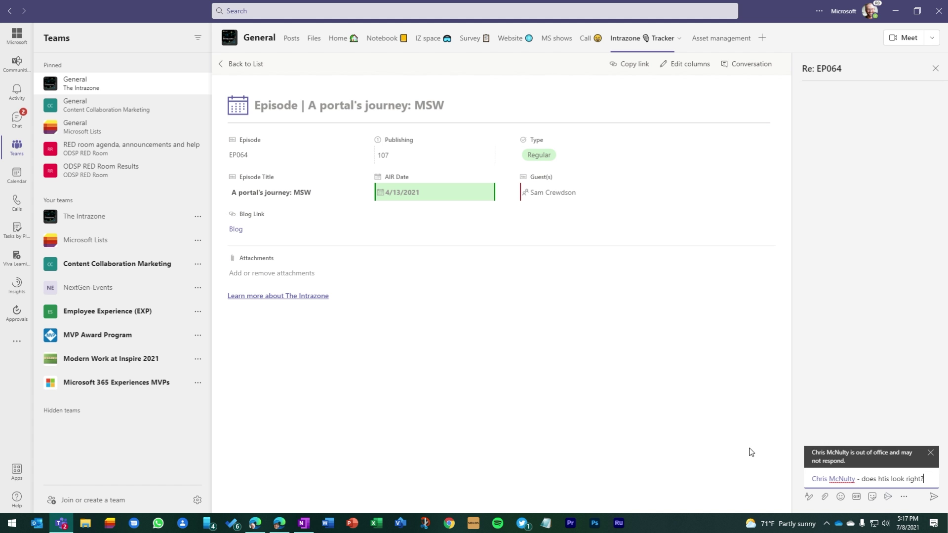
pyautogui.doubleClick(885, 479)
pyautogui.write('this')
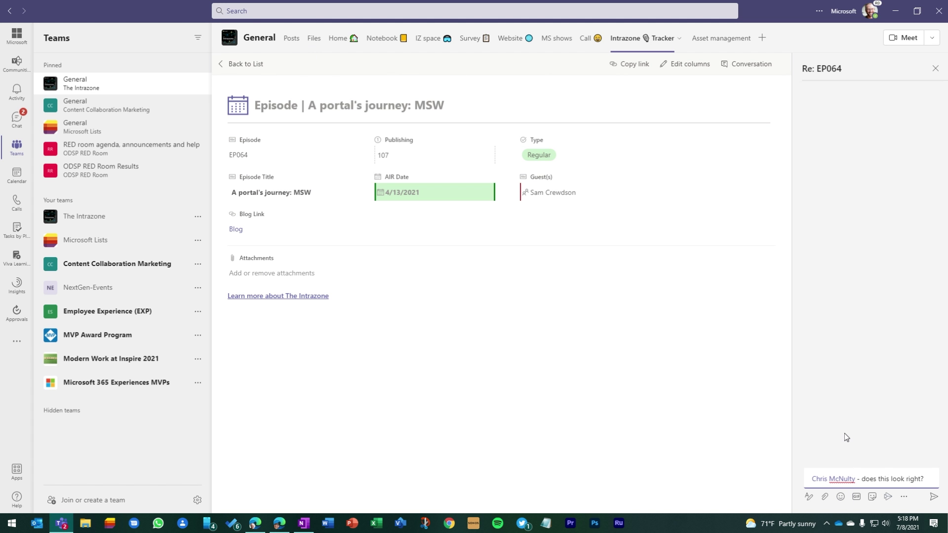
pyautogui.click(937, 70)
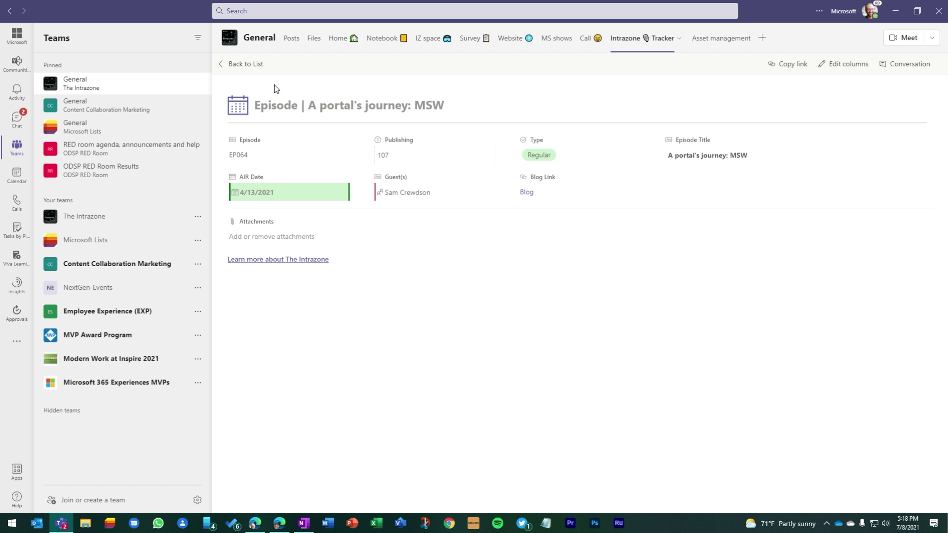
pyautogui.click(244, 65)
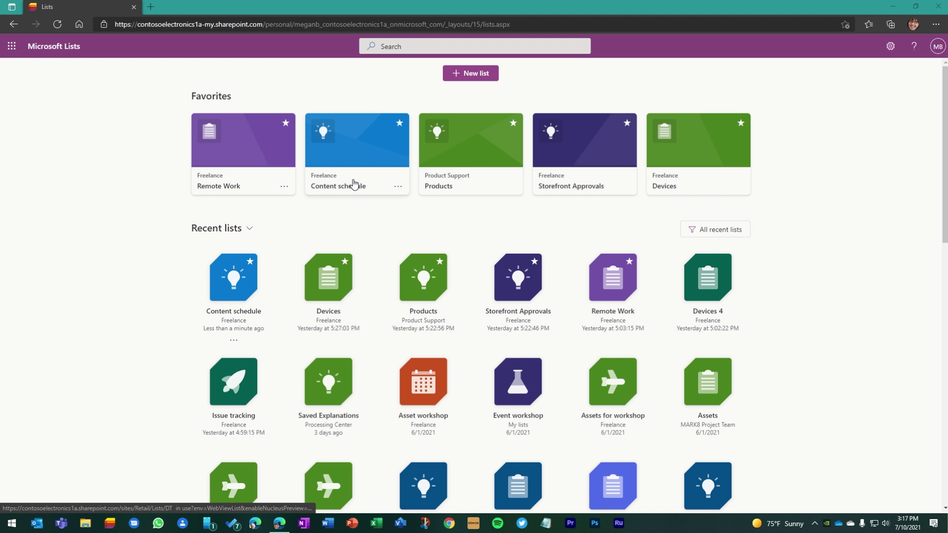
# In Microsoft Lists, open the Content schedule list from the favorites.
pyautogui.click(353, 184)
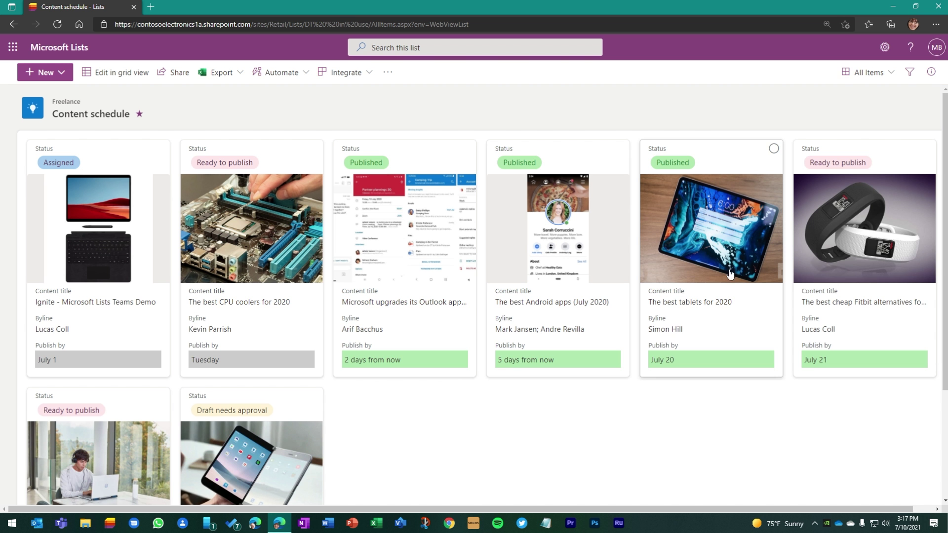
# Show the Content schedule list in its Published content view, followed by its Unpublished content view.
pyautogui.click(876, 73)
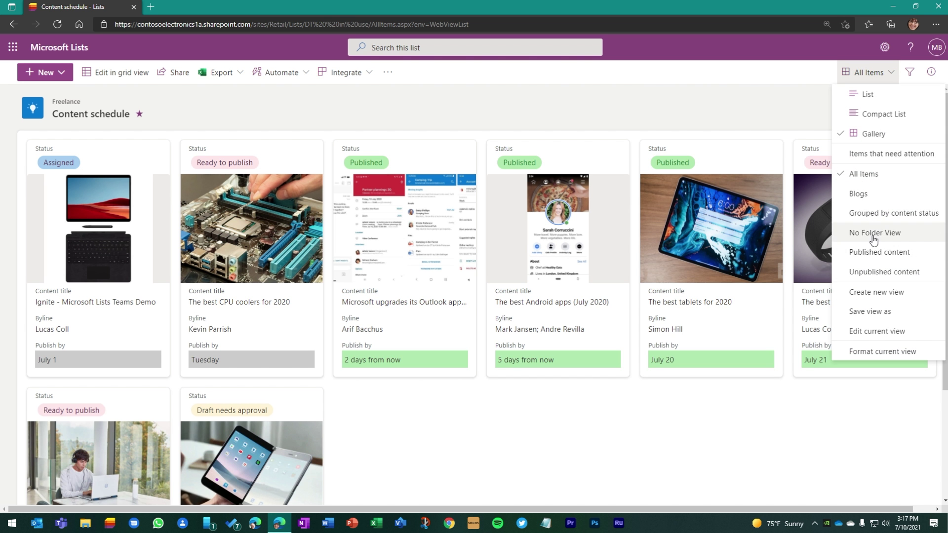
pyautogui.click(880, 252)
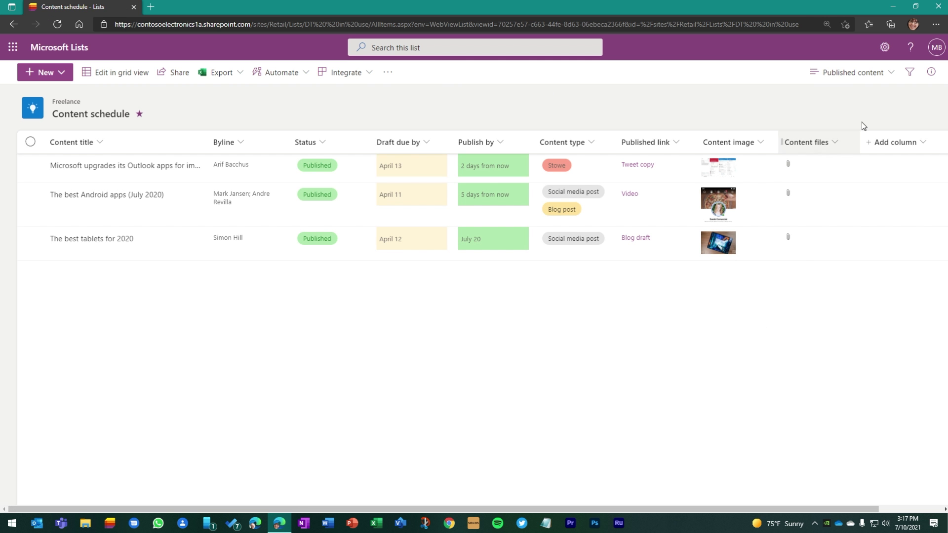
pyautogui.click(834, 74)
pyautogui.click(860, 272)
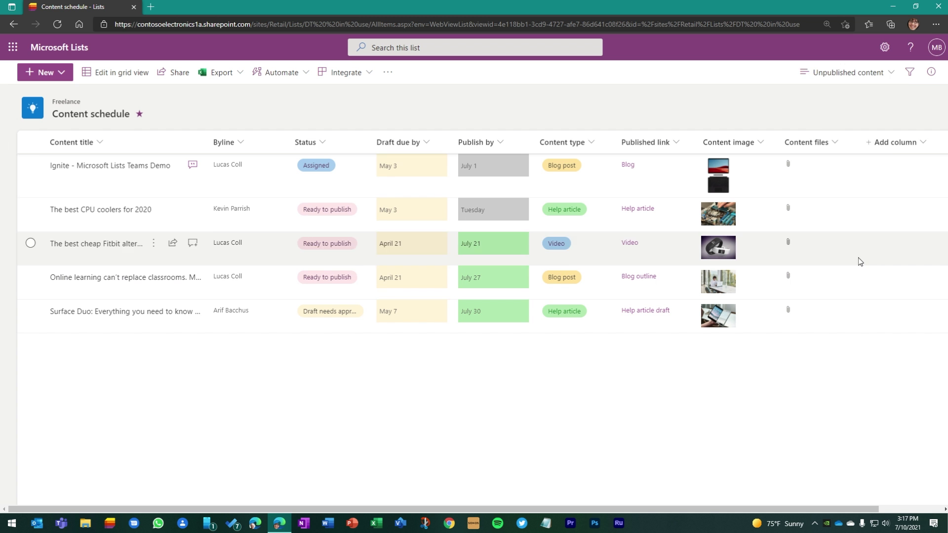
# Display the Unpublished content view as a gallery, and return it to the list layout.
pyautogui.click(849, 73)
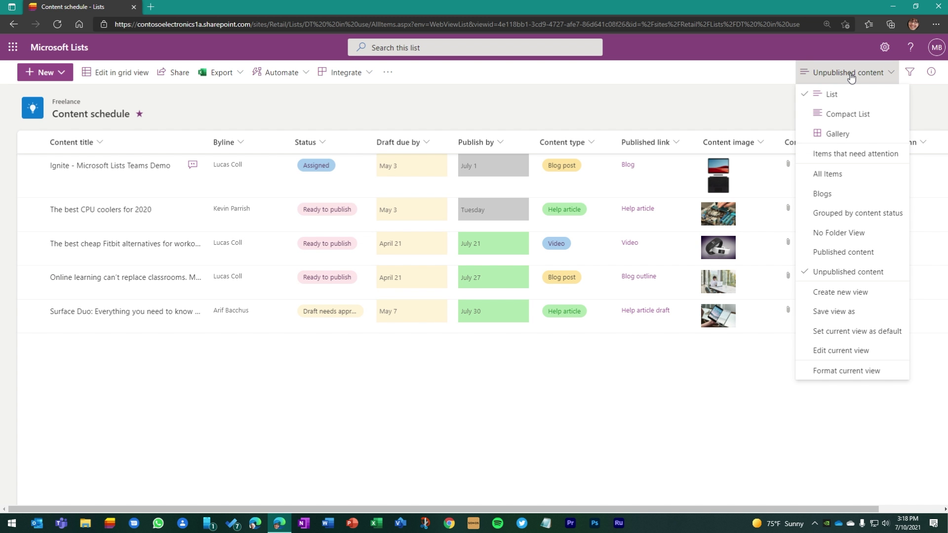
pyautogui.click(839, 134)
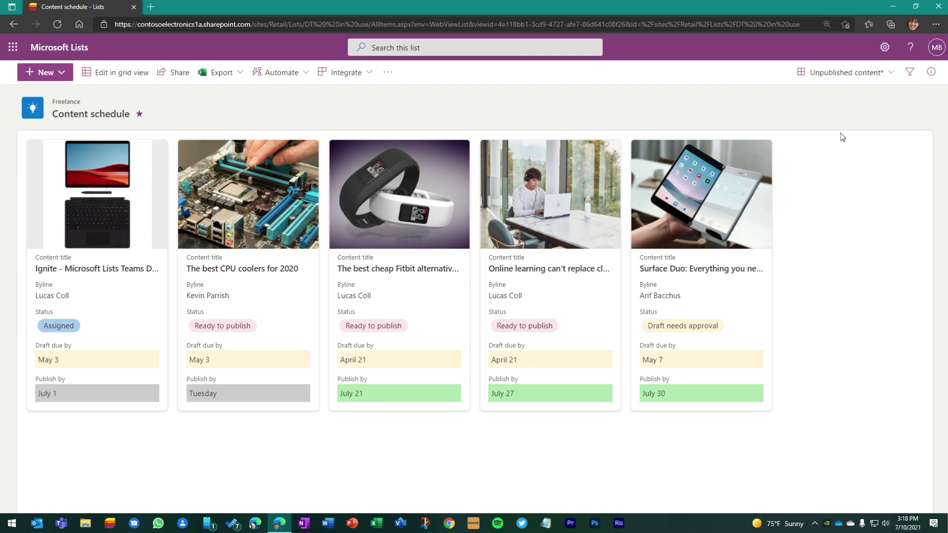
pyautogui.click(844, 73)
pyautogui.click(834, 94)
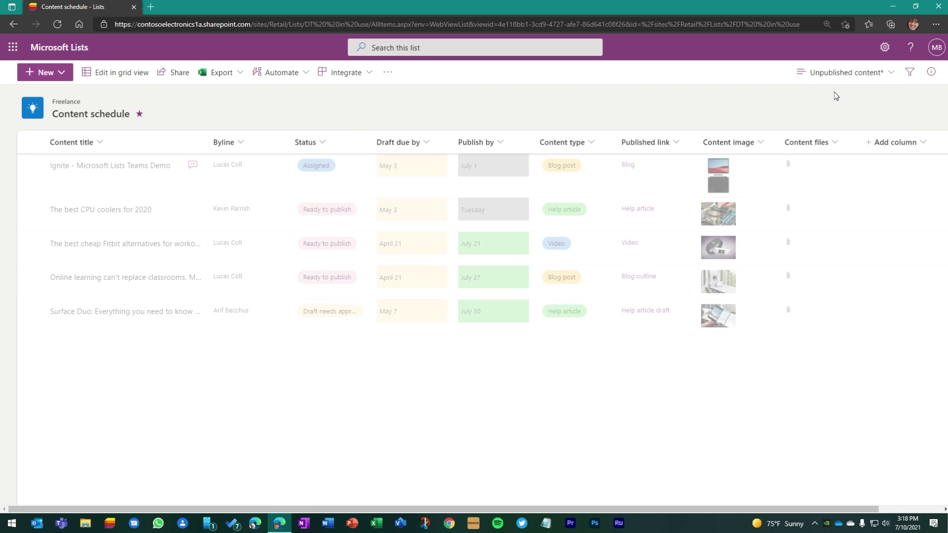
# Open the All Items view of the Content schedule and display it in the list layout.
pyautogui.click(839, 77)
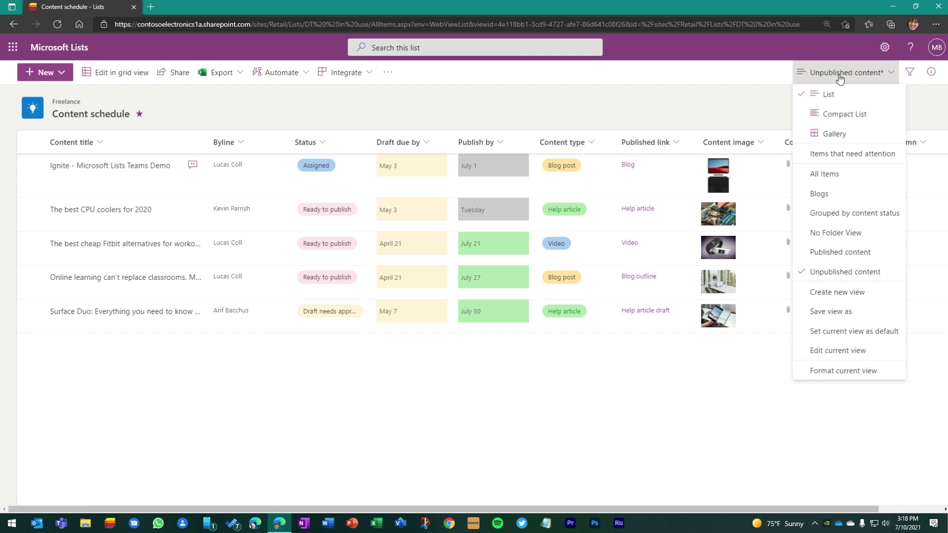
pyautogui.click(825, 174)
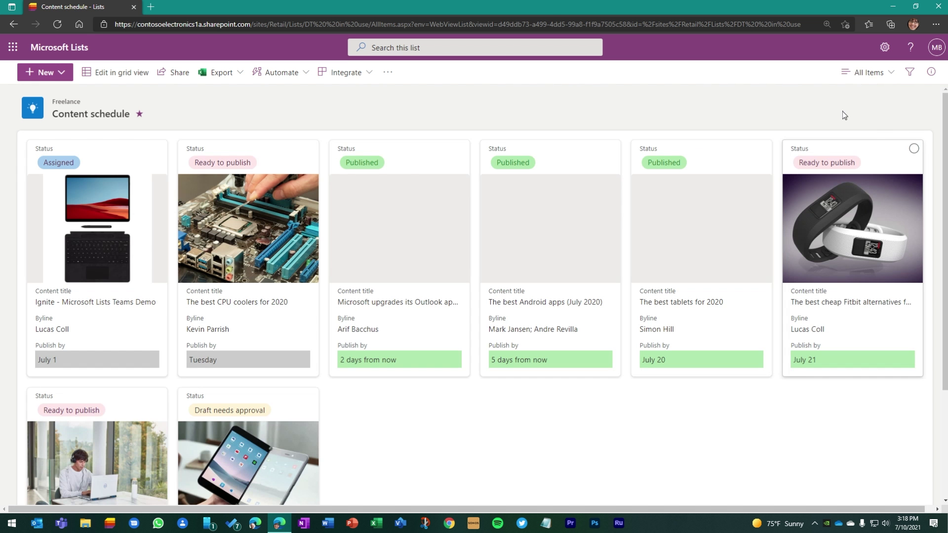
pyautogui.click(869, 74)
pyautogui.click(868, 95)
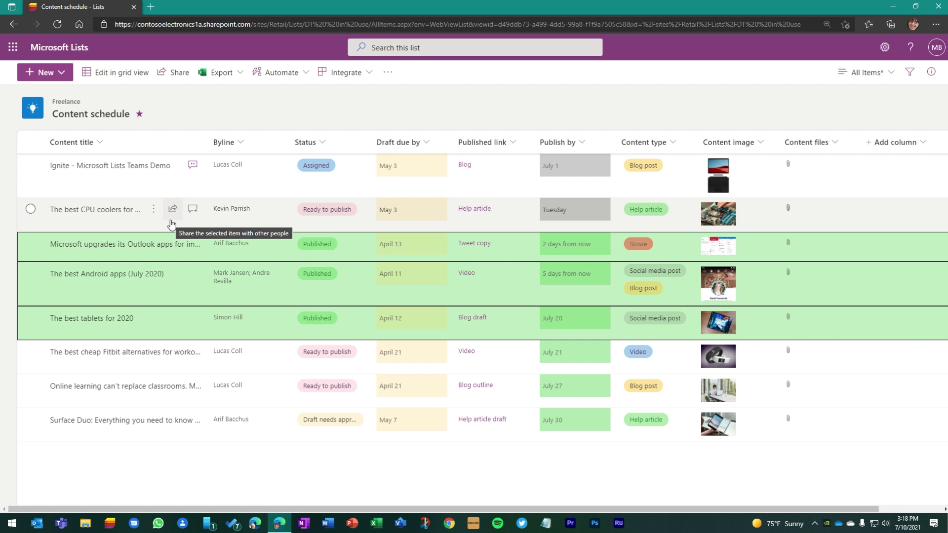
# Start a new view named "Calendar" plus a calendar emoji, shown as a calendar with Publish by as its start date.
pyautogui.click(867, 72)
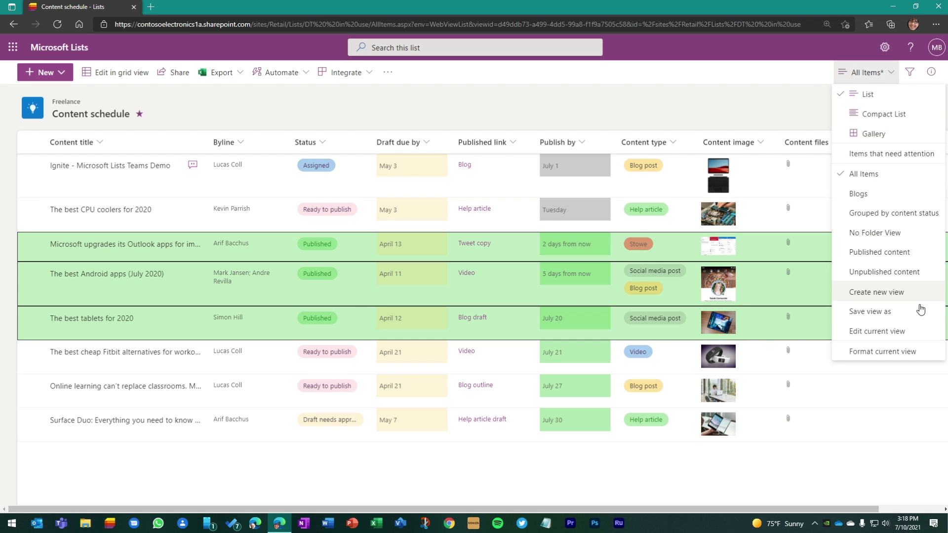
pyautogui.click(898, 294)
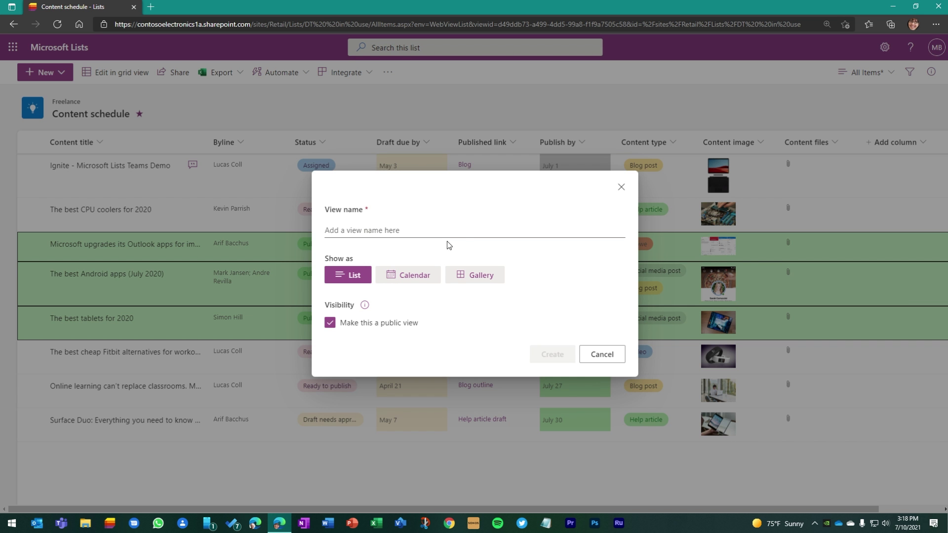
pyautogui.click(366, 232)
pyautogui.write('Calendar 📅')
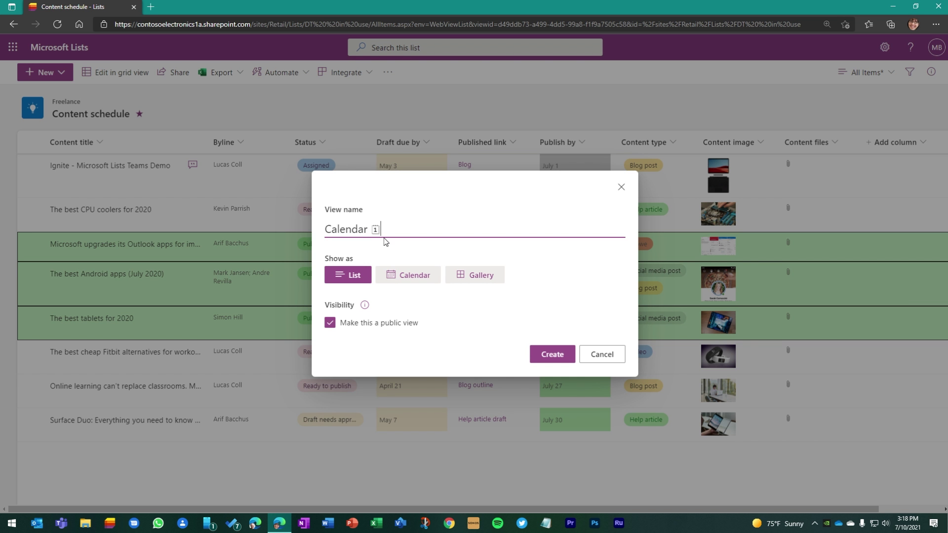
pyautogui.click(413, 276)
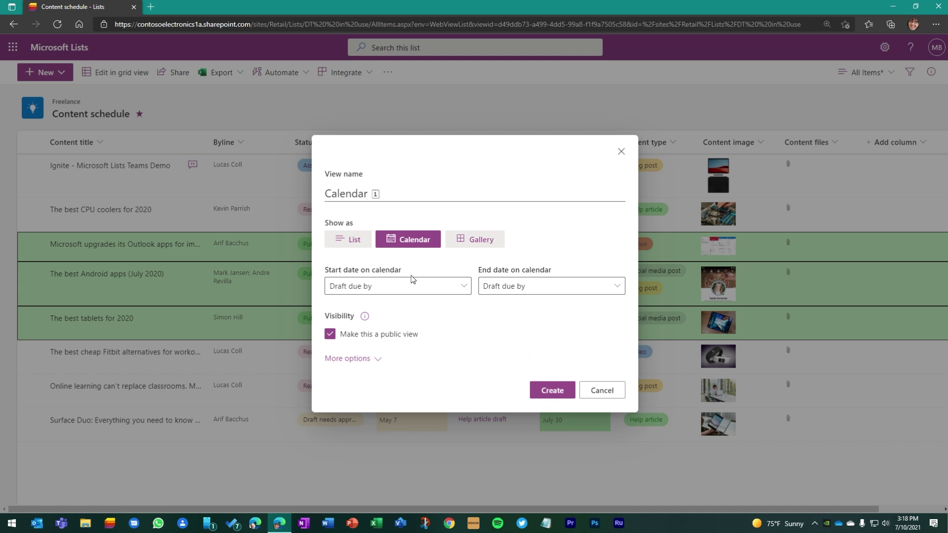
pyautogui.click(428, 294)
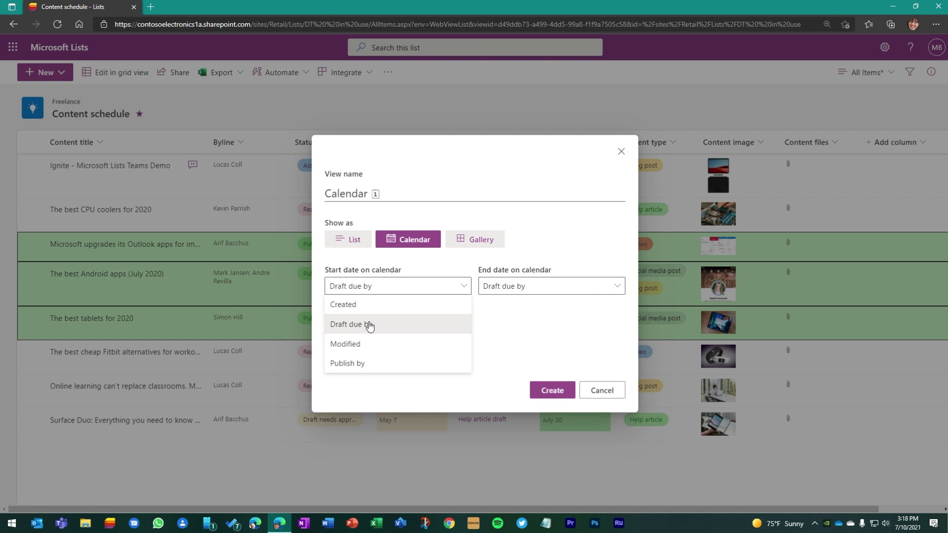
pyautogui.click(356, 364)
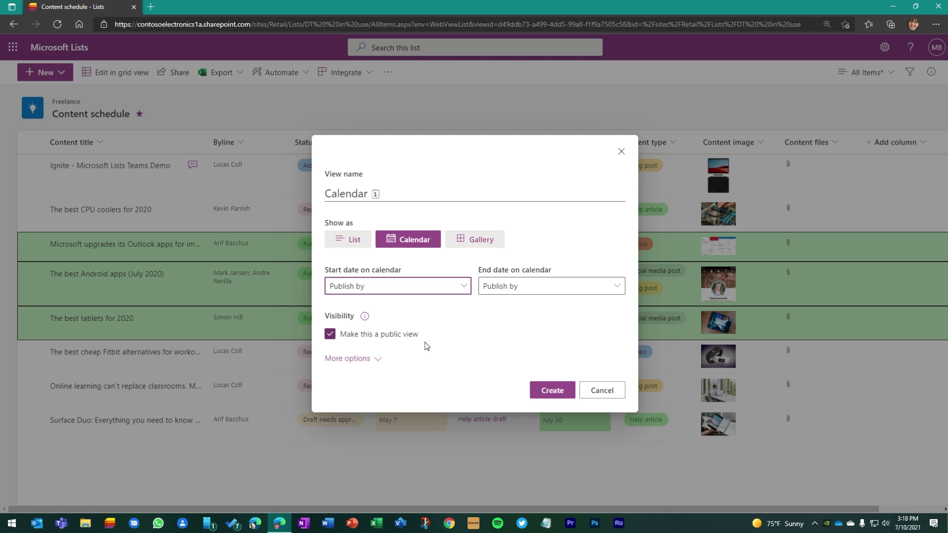
# Expand the calendar view's additional options, keep Title as the title of its items, and create the public view.
pyautogui.click(373, 360)
pyautogui.click(374, 361)
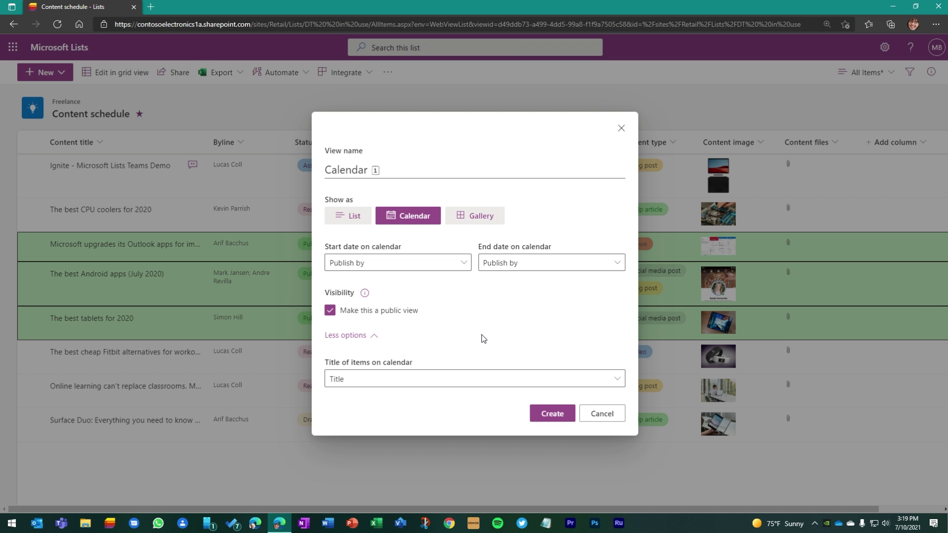
pyautogui.click(437, 379)
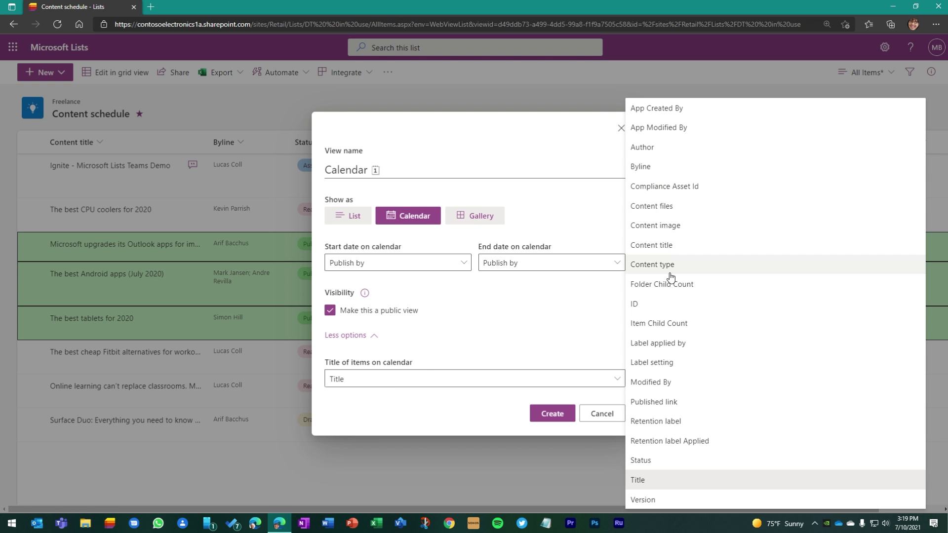
pyautogui.click(453, 413)
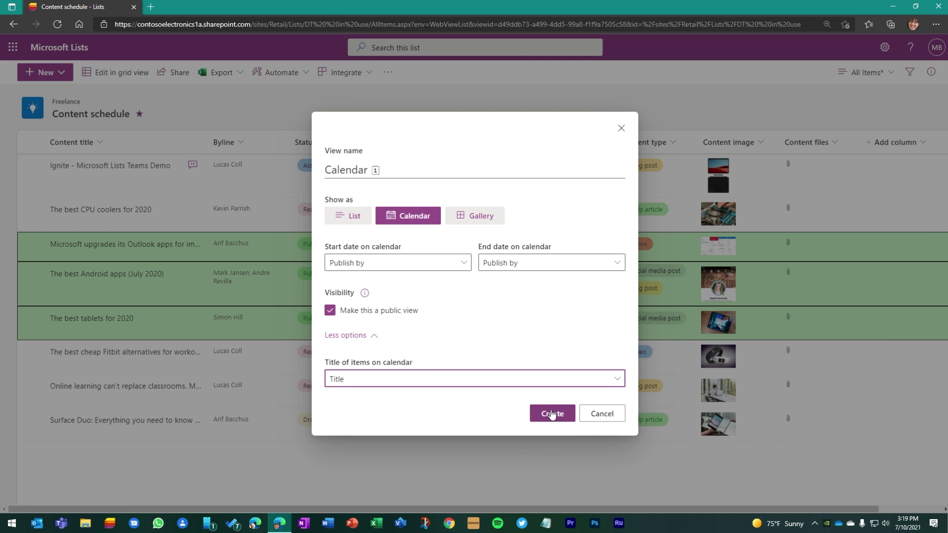
pyautogui.click(557, 414)
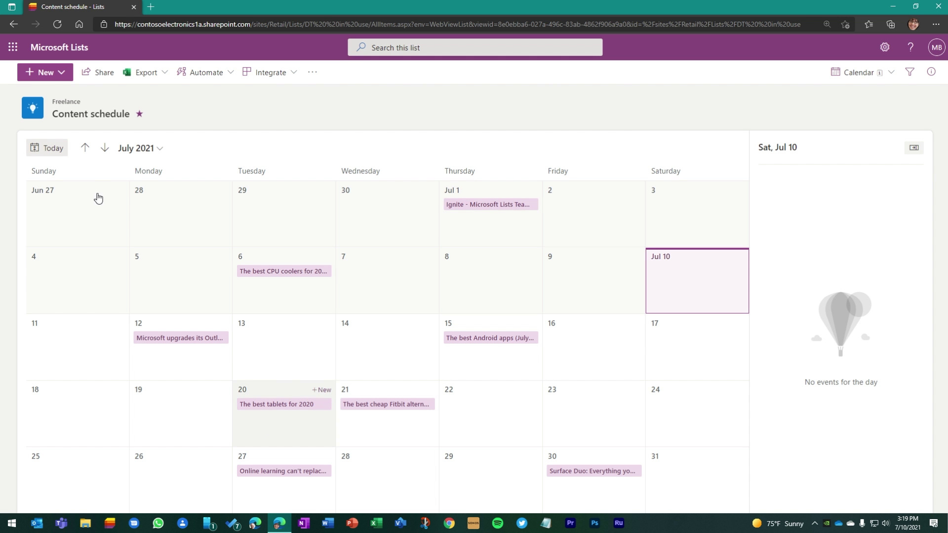
# Browse the calendar's neighbouring months, going back to May 2021 and returning to July 2021.
pyautogui.click(85, 149)
pyautogui.click(85, 149)
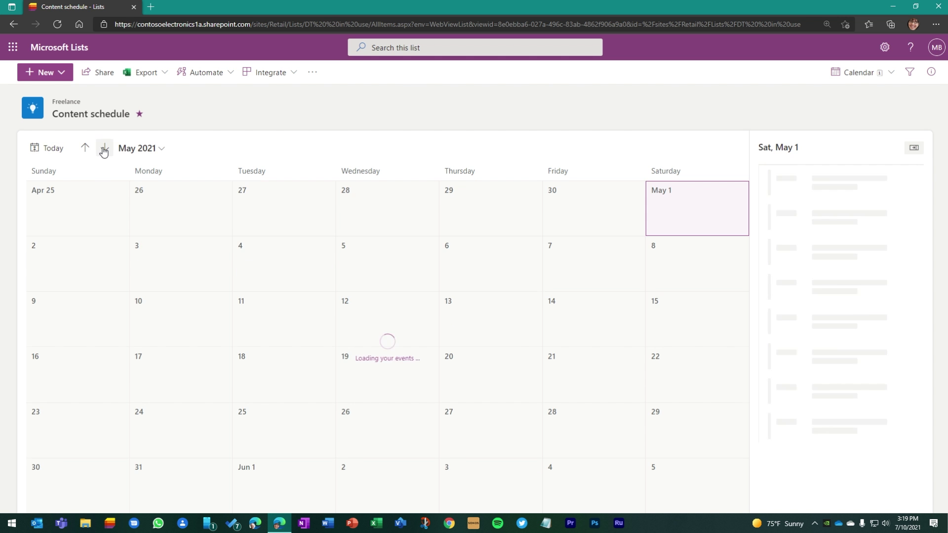
pyautogui.click(104, 148)
pyautogui.click(104, 148)
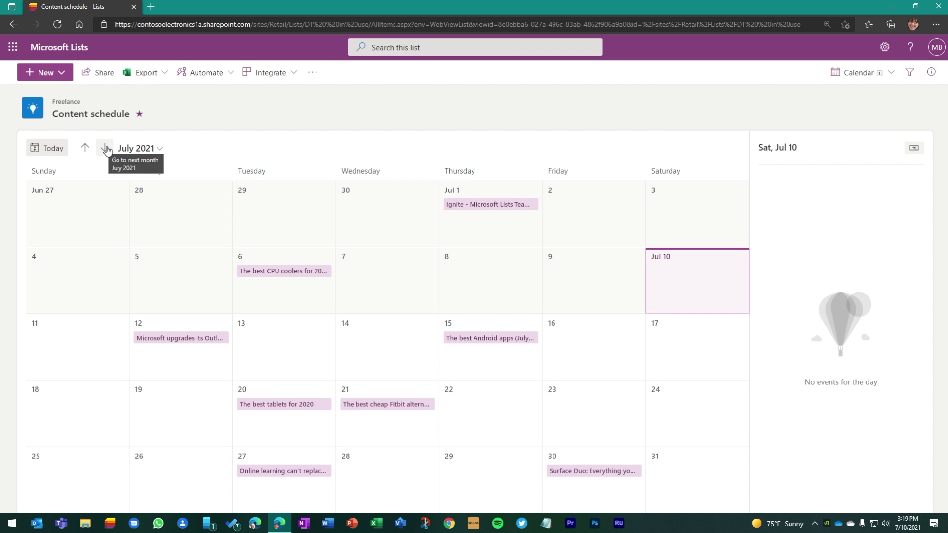
pyautogui.click(104, 148)
pyautogui.click(85, 150)
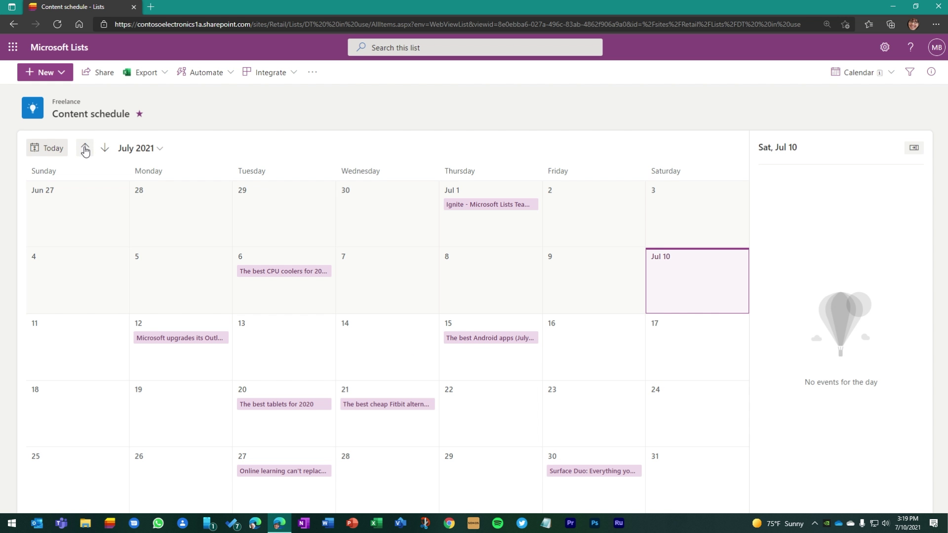
# View the details of the July 21 item "The best cheap Fitbit alternatives for workouts", and close them.
pyautogui.click(380, 405)
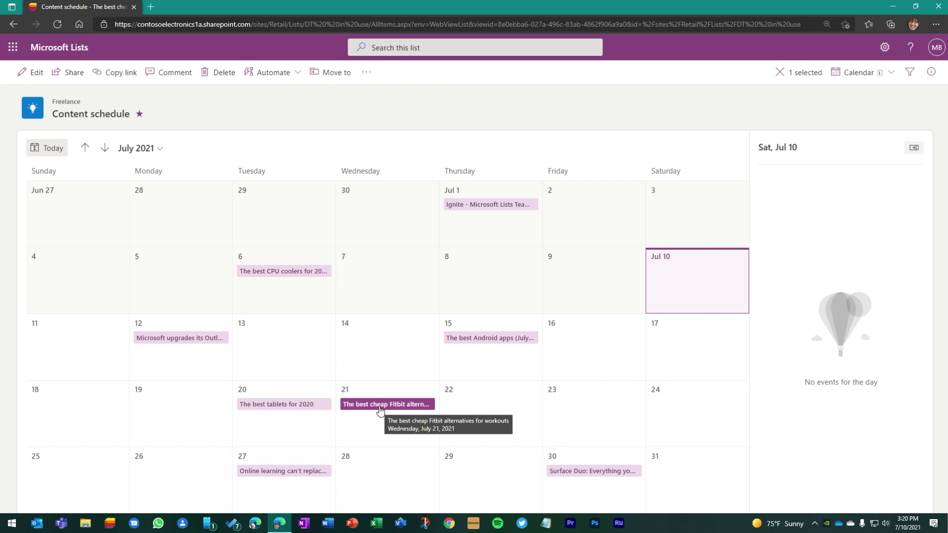
pyautogui.doubleClick(379, 404)
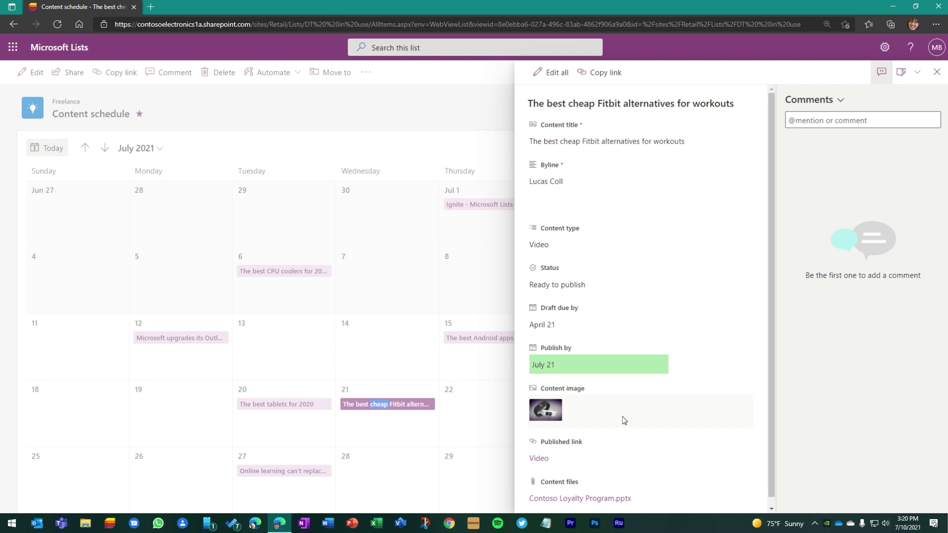
pyautogui.click(937, 72)
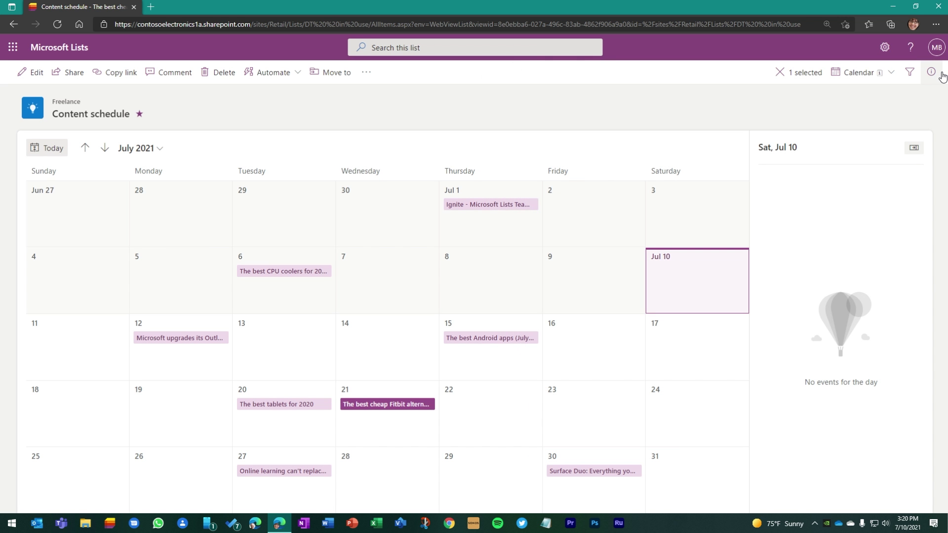
# Select July 15, July 20 and July 12 on the calendar to view each day's scheduled content.
pyautogui.click(491, 360)
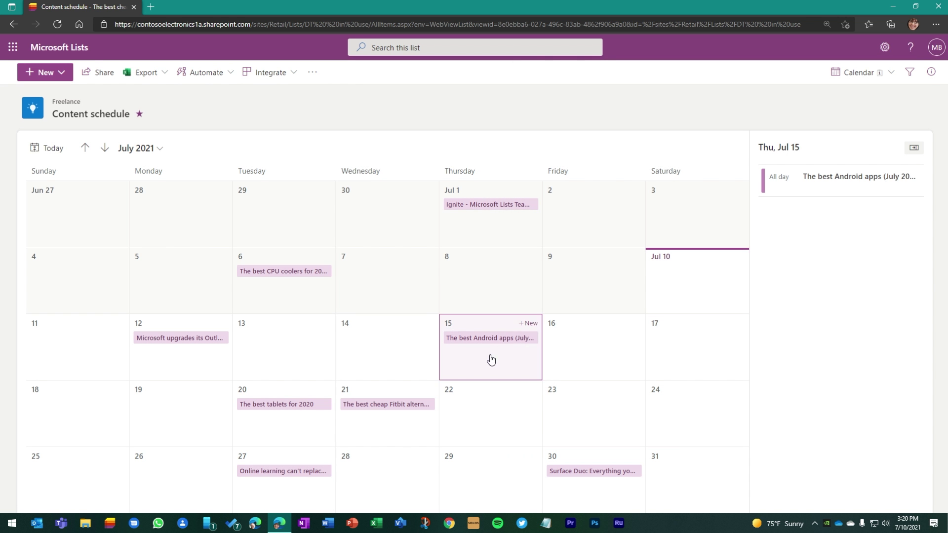
pyautogui.click(284, 431)
pyautogui.click(180, 362)
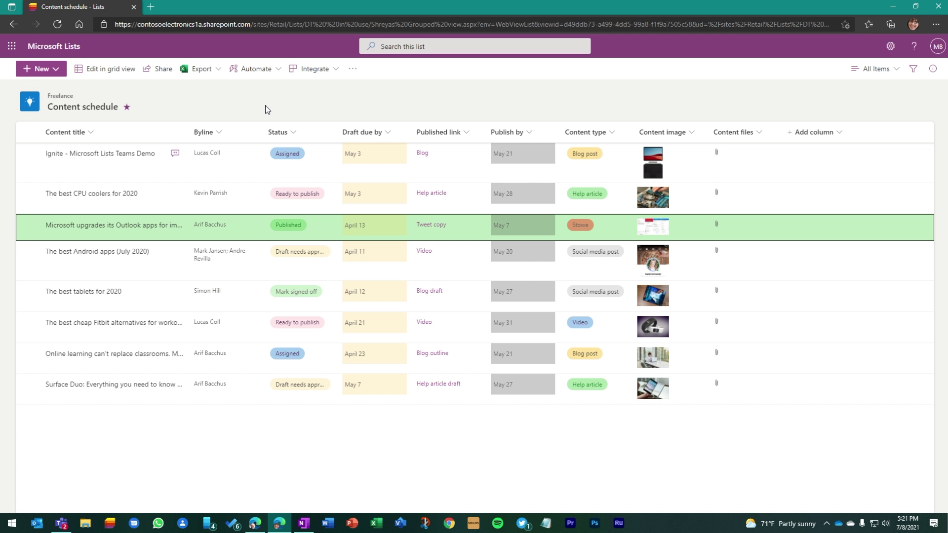
# In grid view, fill the Published status from the Outlook apps item down to the Android apps and "The best tablets for 2020" items.
pyautogui.click(104, 70)
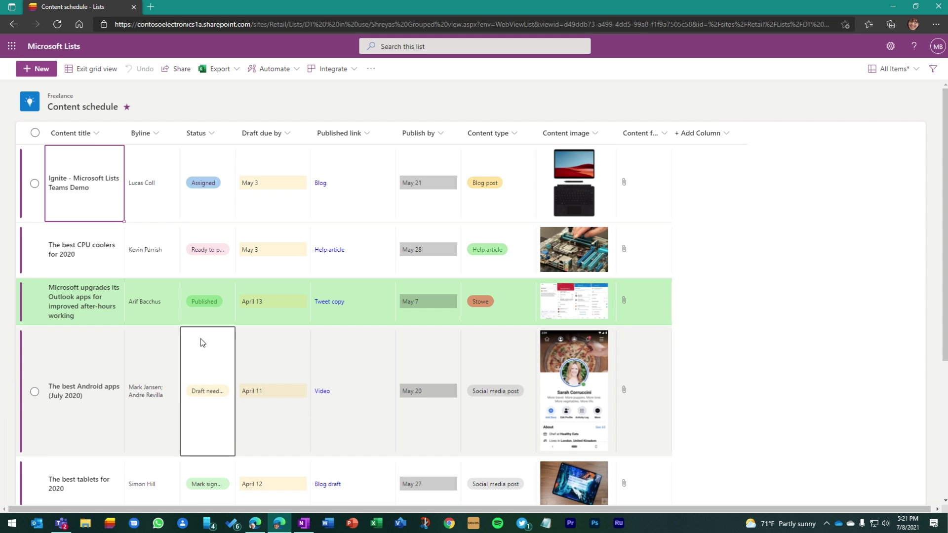
pyautogui.scroll(-3, 245, 339)
pyautogui.click(216, 187)
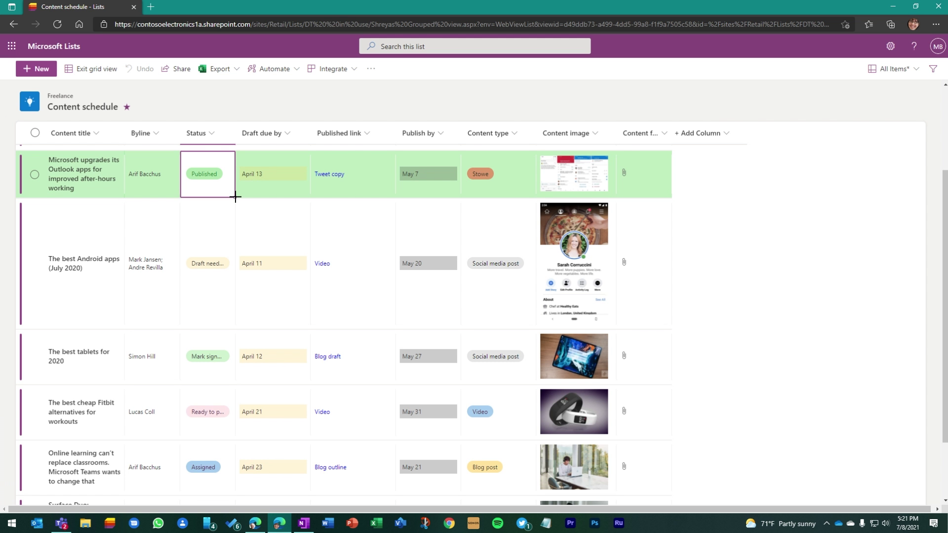
pyautogui.moveTo(235, 197); pyautogui.dragTo(223, 359)
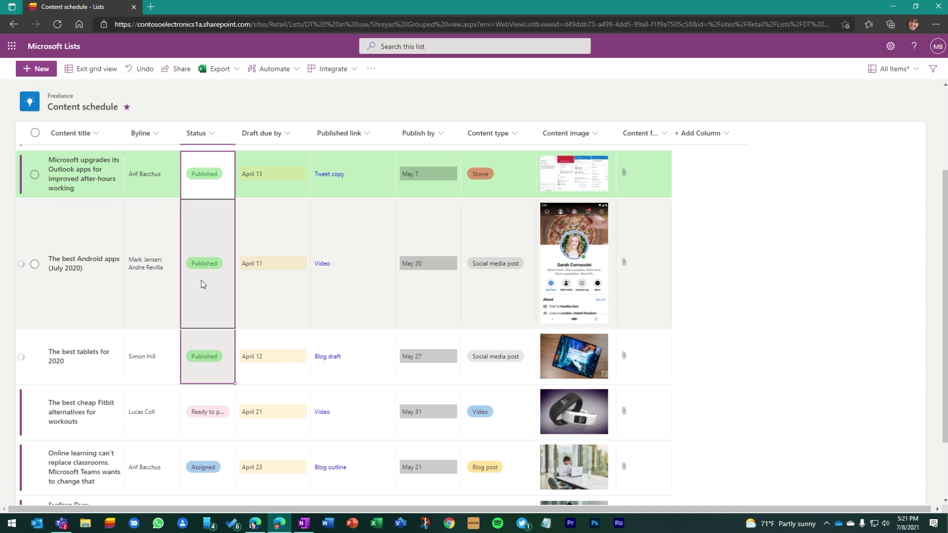
# Add Blog post to the content type of "The best Android apps (July 2020)".
pyautogui.click(286, 263)
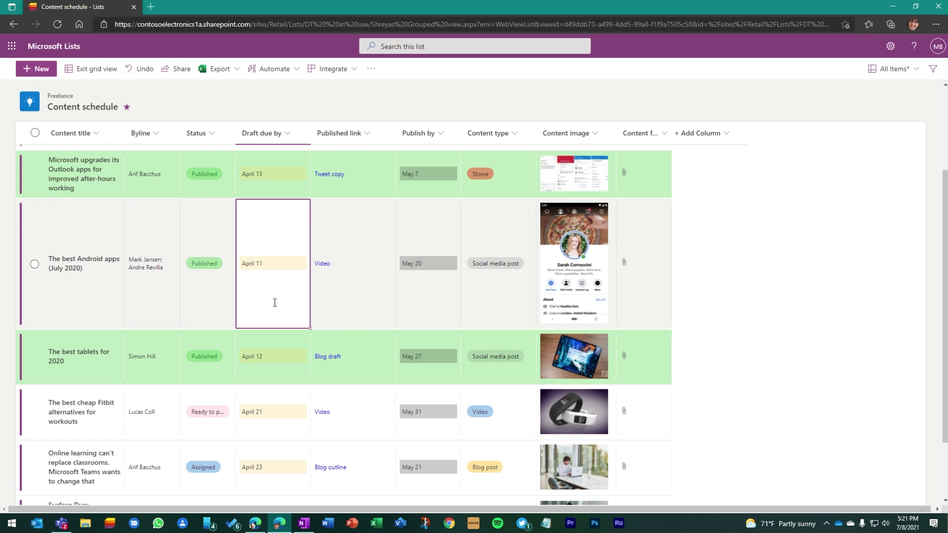
pyautogui.press('Right')
pyautogui.press('Right')
pyautogui.press('Right')
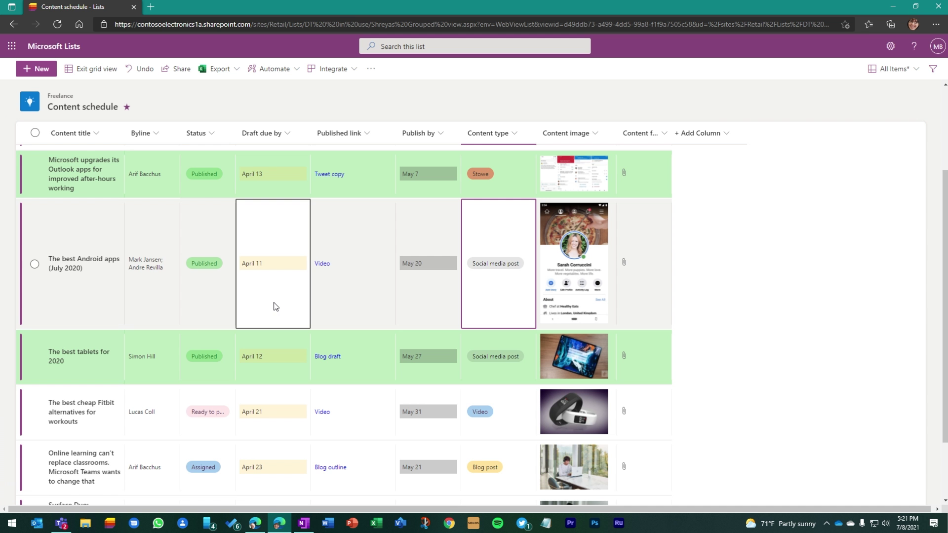
pyautogui.press('Return')
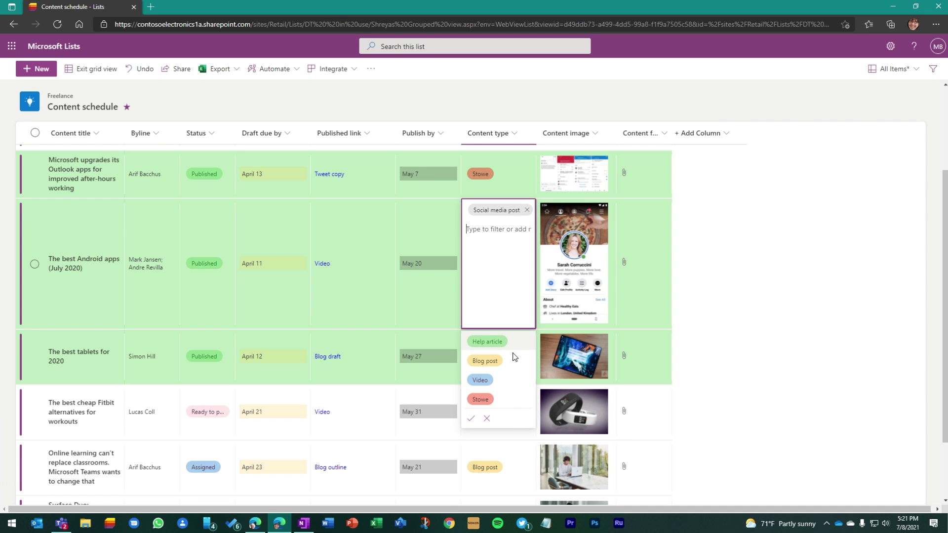
pyautogui.click(491, 365)
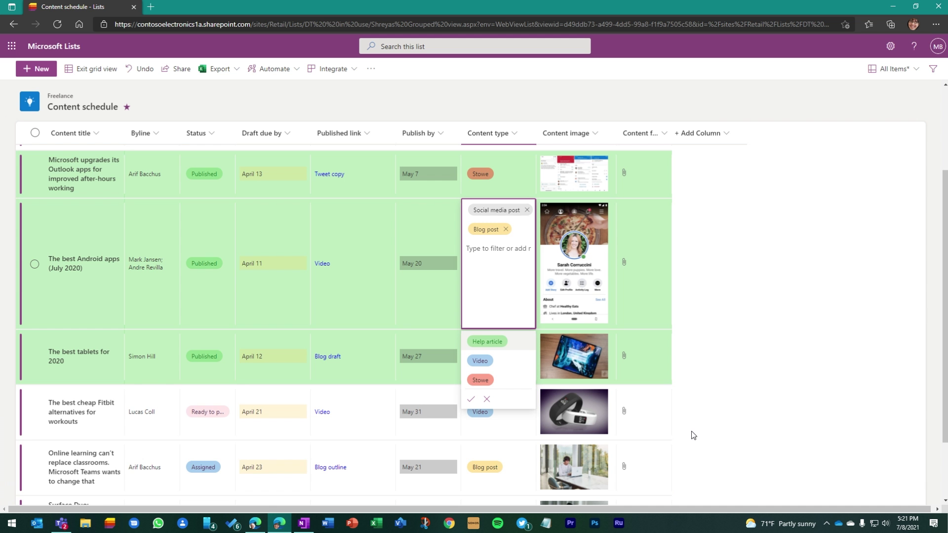
pyautogui.press('Tab')
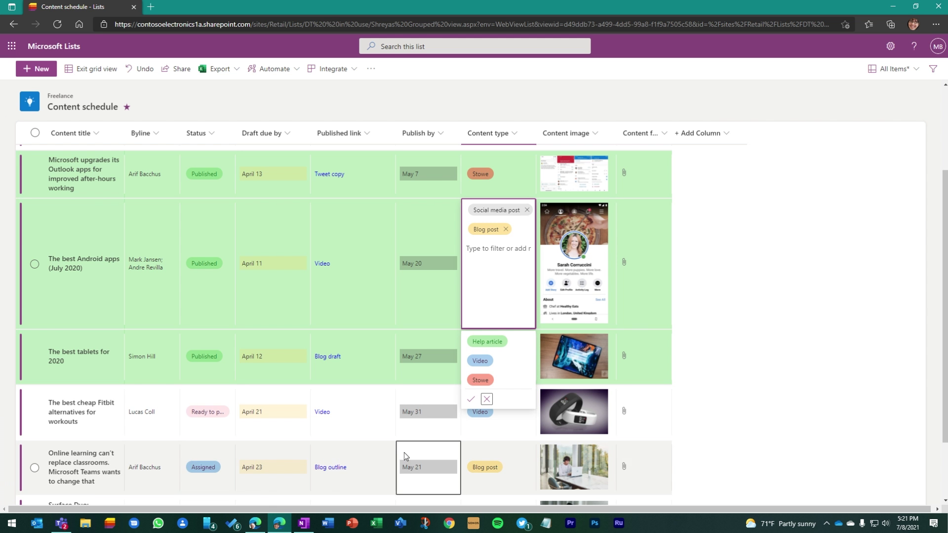
pyautogui.click(368, 415)
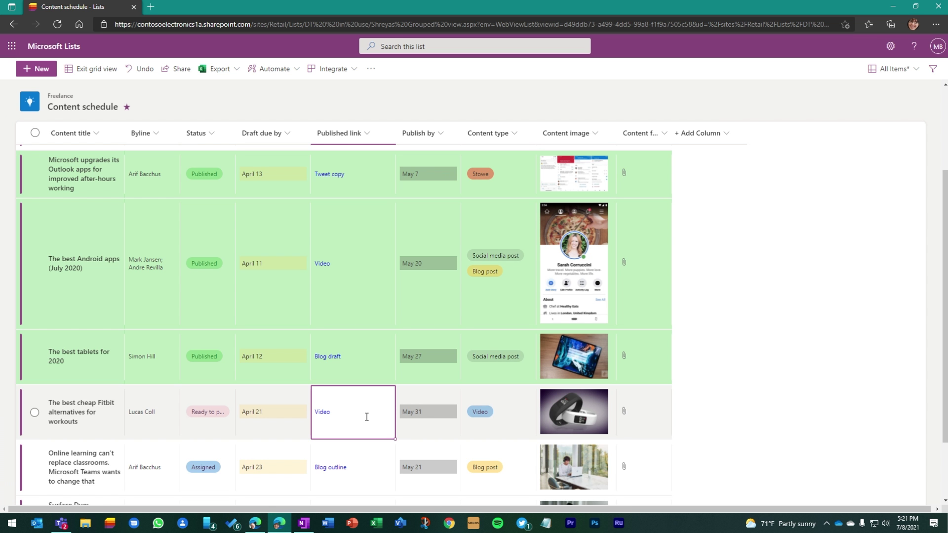
# Fill the byline from the Fitbit alternatives item down to the "Online learning can't replace classrooms" item.
pyautogui.scroll(-2, 366, 418)
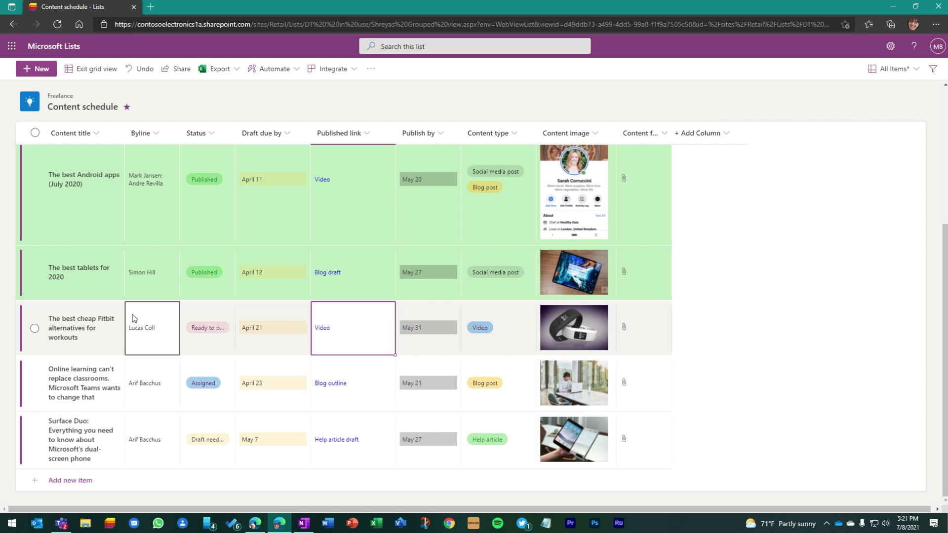
pyautogui.click(152, 334)
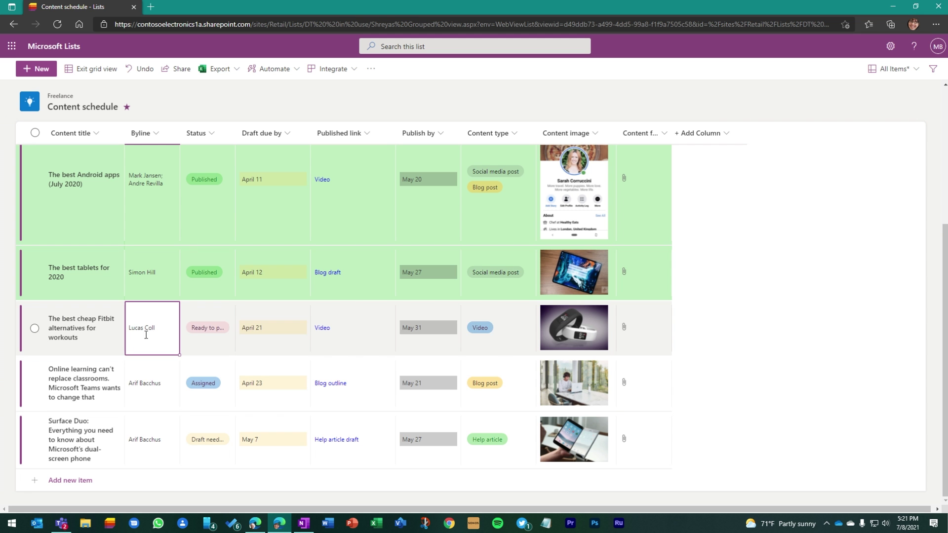
pyautogui.moveTo(179, 355); pyautogui.dragTo(175, 399)
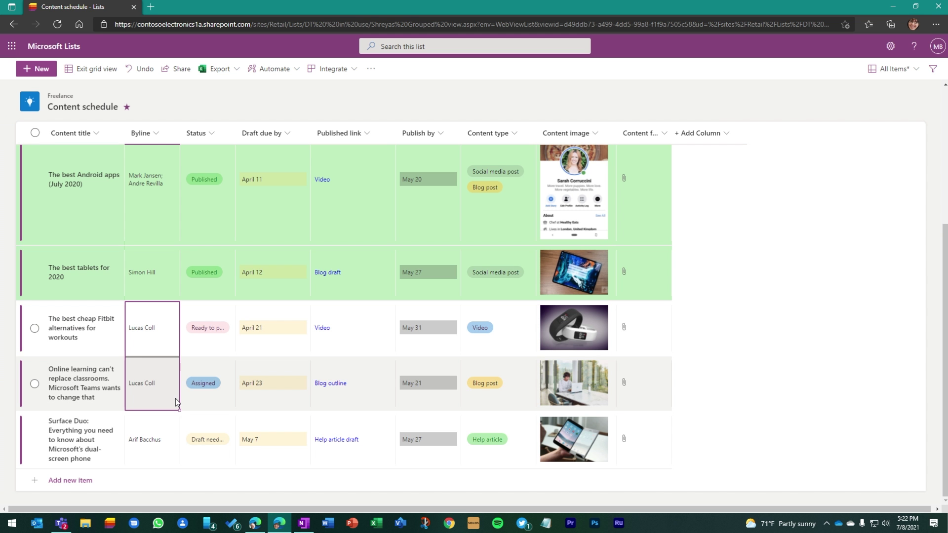
pyautogui.click(156, 435)
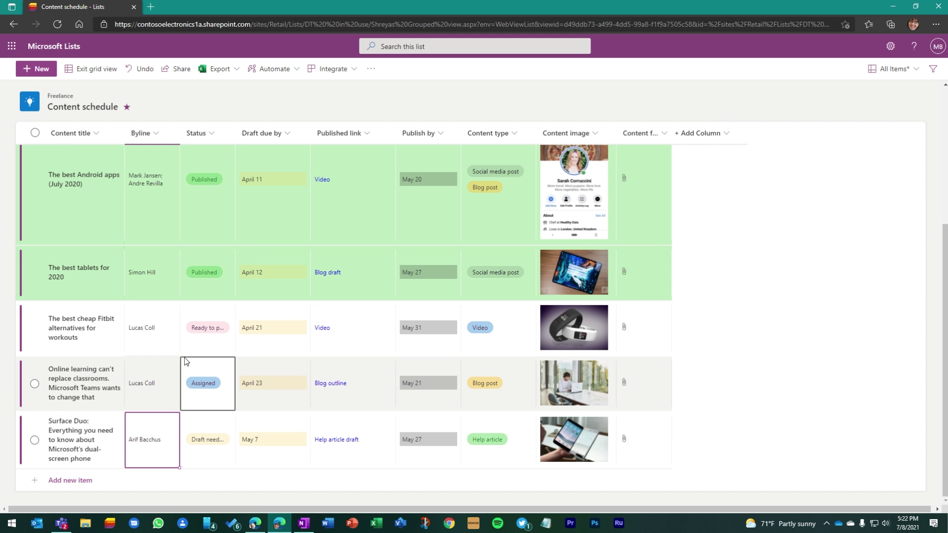
# Fill the Fitbit item's byline, status and April 21 draft due date down to the Online learning item, and exit grid view.
pyautogui.click(147, 340)
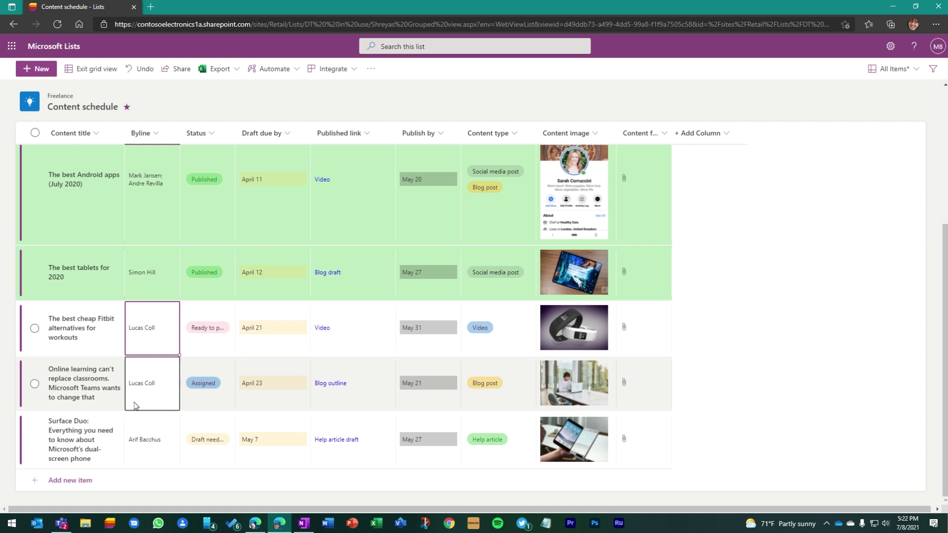
pyautogui.moveTo(151, 340)
pyautogui.mouseDown()
pyautogui.moveTo(311, 354)
pyautogui.moveTo(306, 392)
pyautogui.mouseUp()
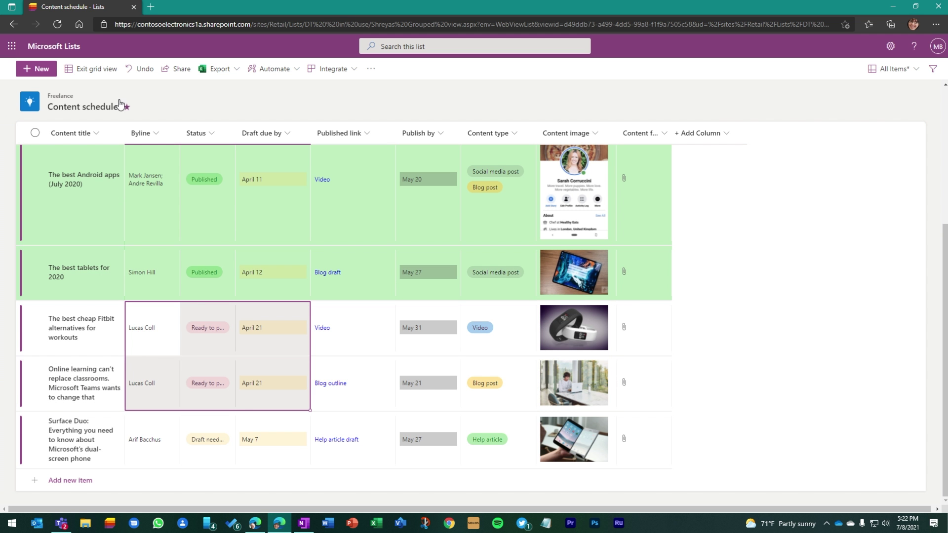
pyautogui.click(96, 74)
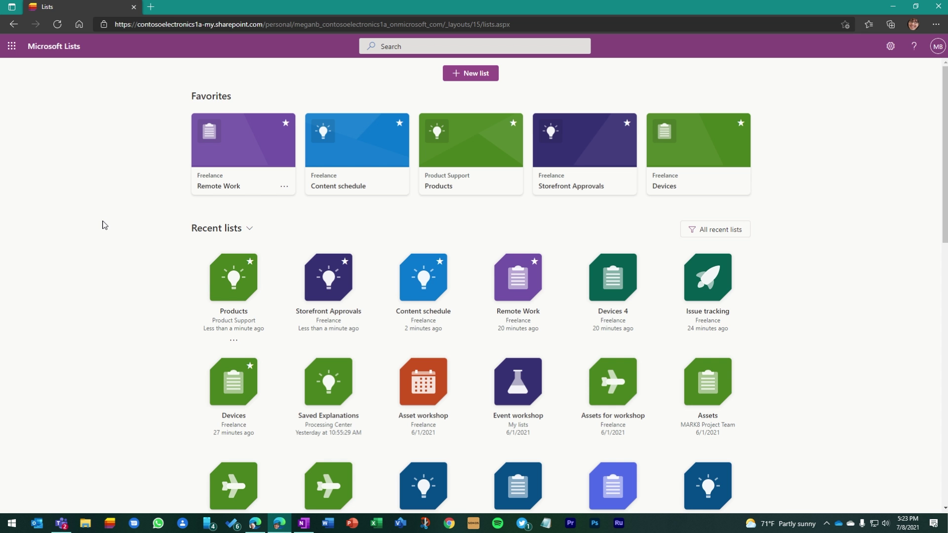
# Open the favorite Devices list and switch its All Items view from gallery to List layout.
pyautogui.click(678, 188)
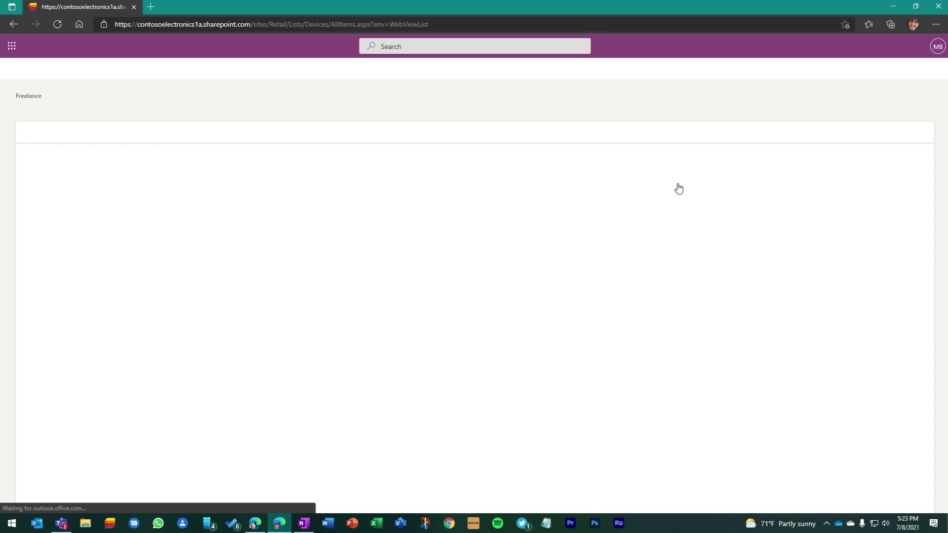
pyautogui.click(886, 72)
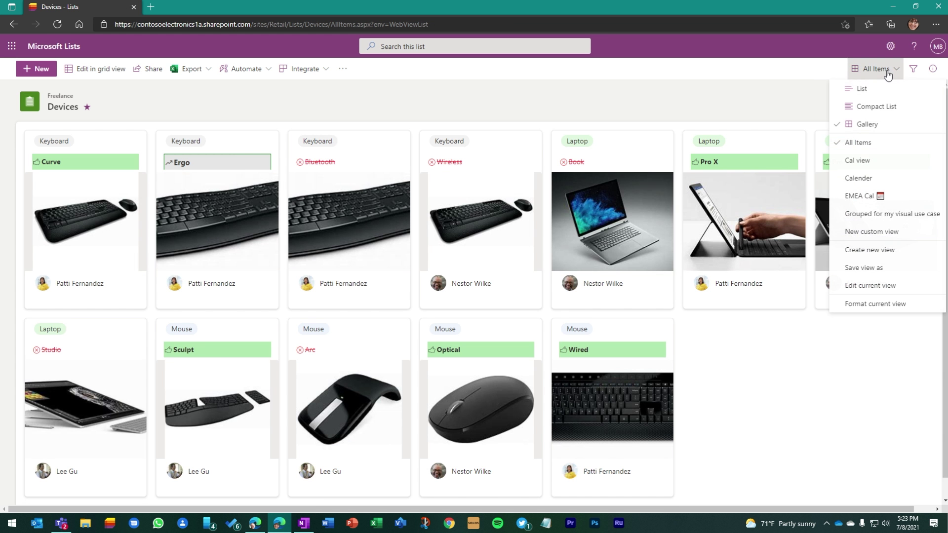
pyautogui.click(859, 90)
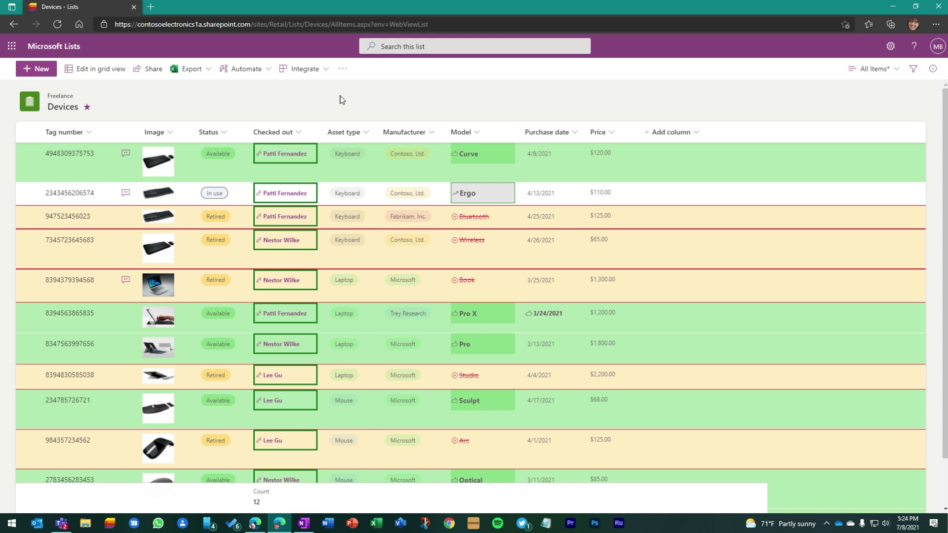
# Set up a rule for column value changes that sends an email to Me when Status is Retired.
pyautogui.click(253, 69)
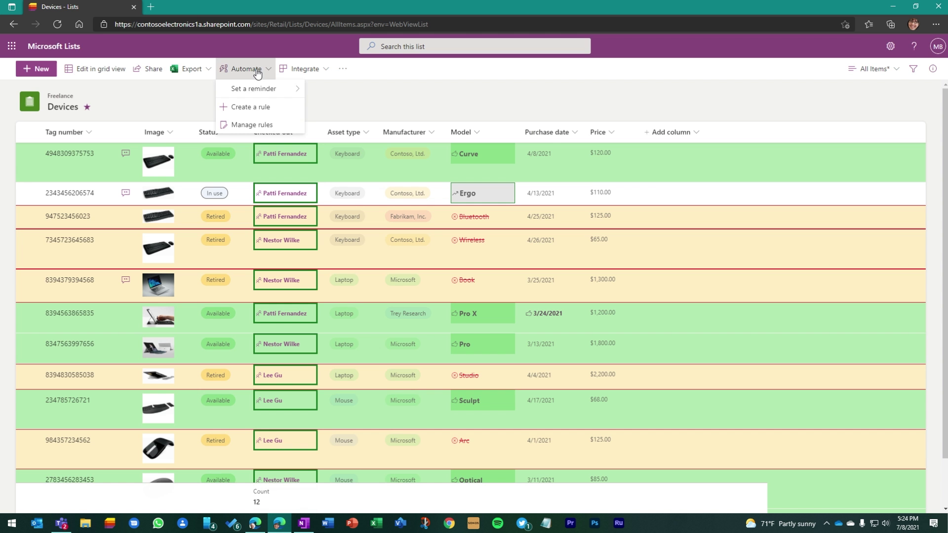
pyautogui.click(254, 108)
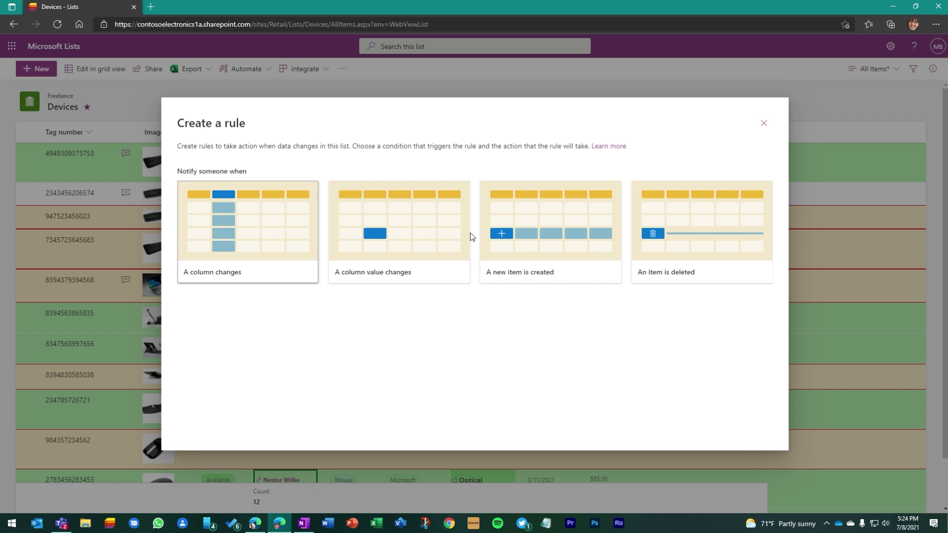
pyautogui.click(414, 228)
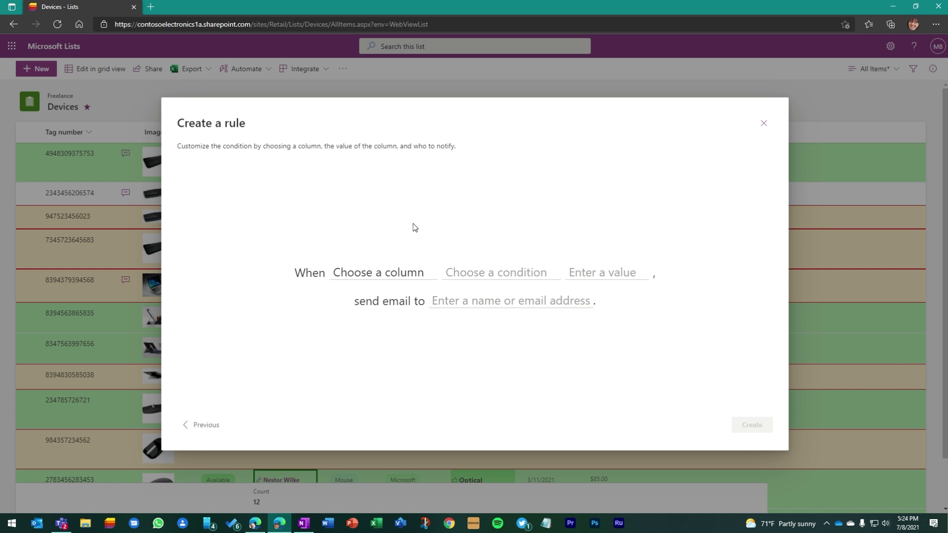
pyautogui.click(385, 278)
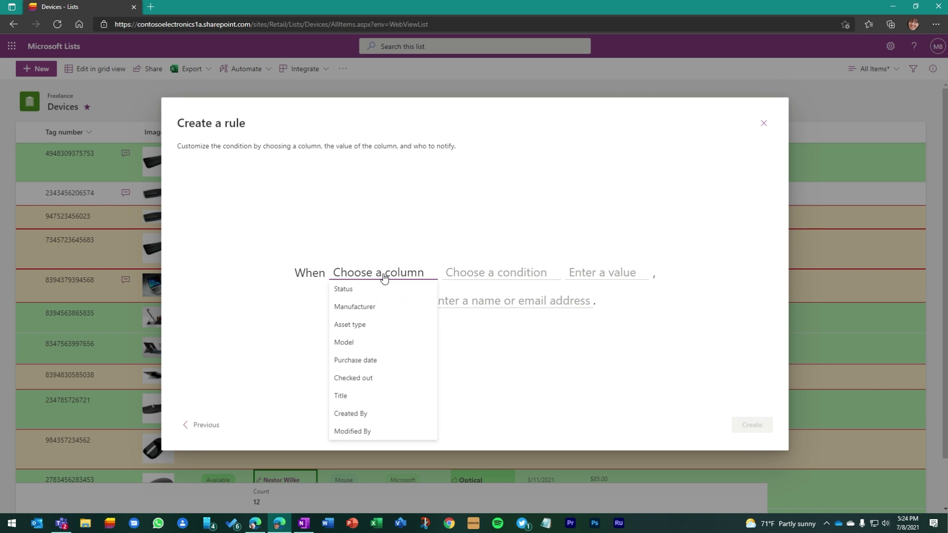
pyautogui.click(343, 289)
pyautogui.click(461, 276)
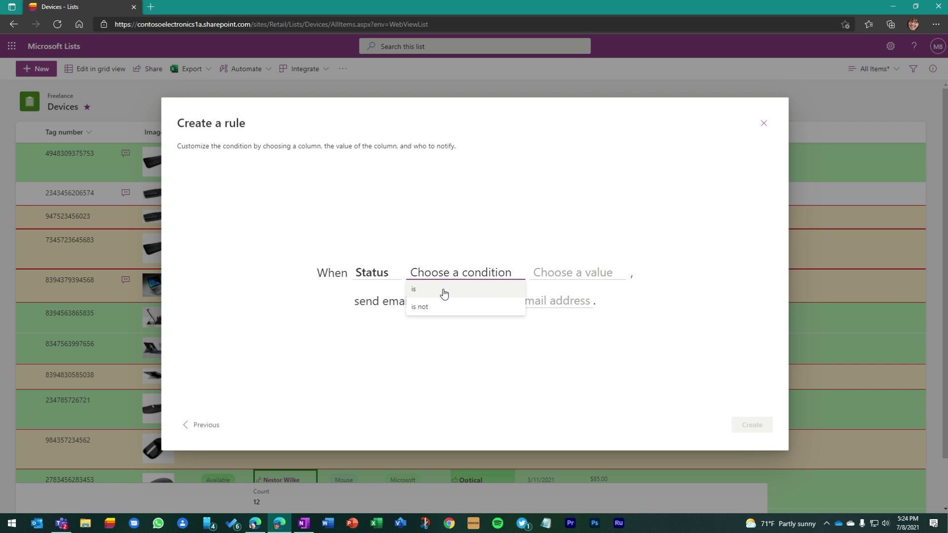
pyautogui.click(443, 291)
pyautogui.click(536, 274)
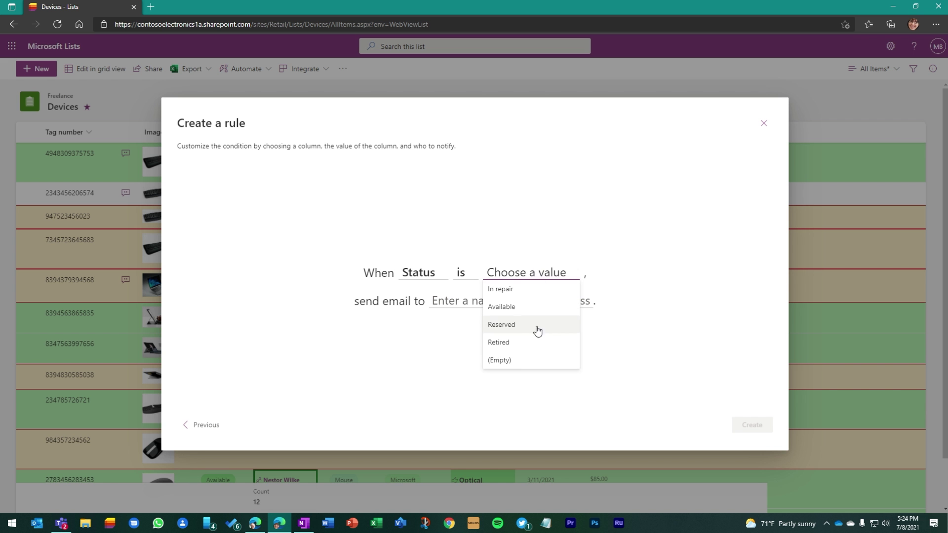
pyautogui.click(504, 343)
pyautogui.click(466, 301)
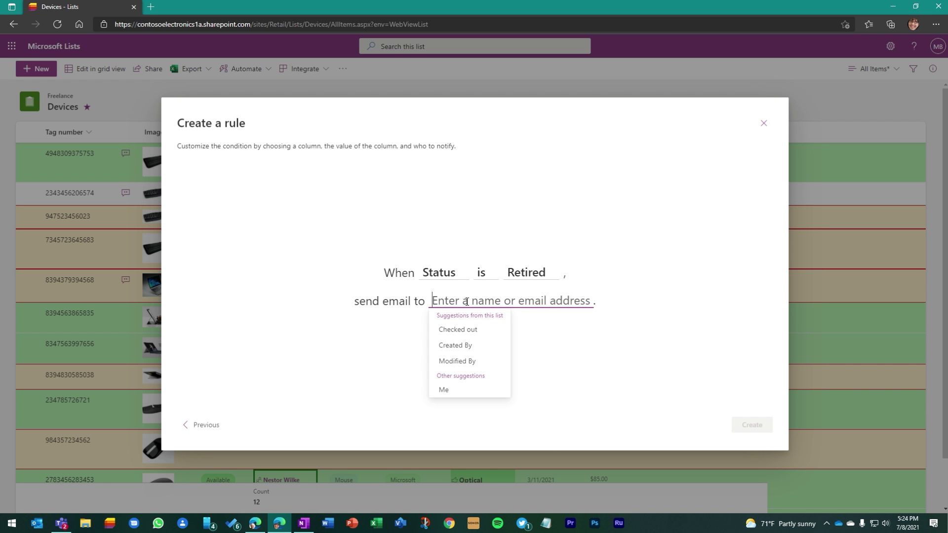
pyautogui.click(449, 391)
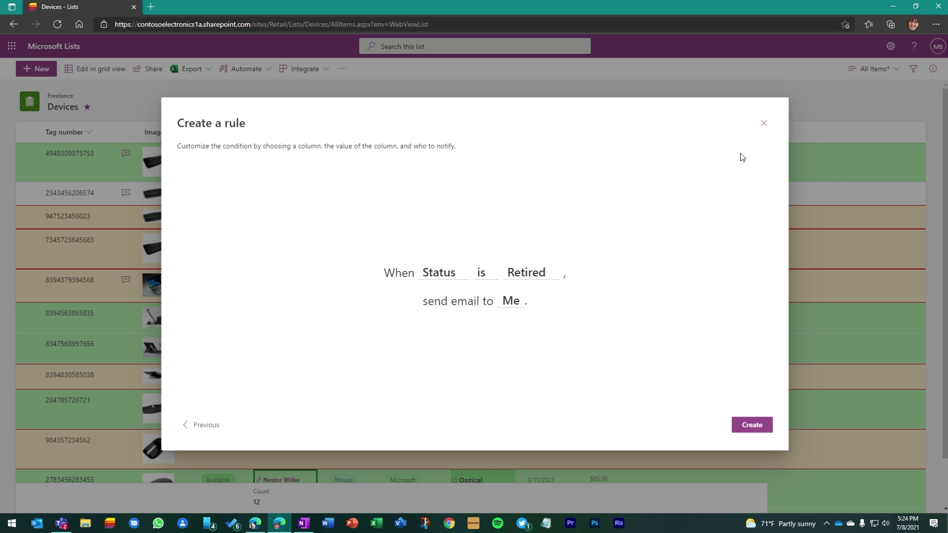
# Try a colleague as the rule's email recipient instead of Me, and remove that person again.
pyautogui.click(514, 302)
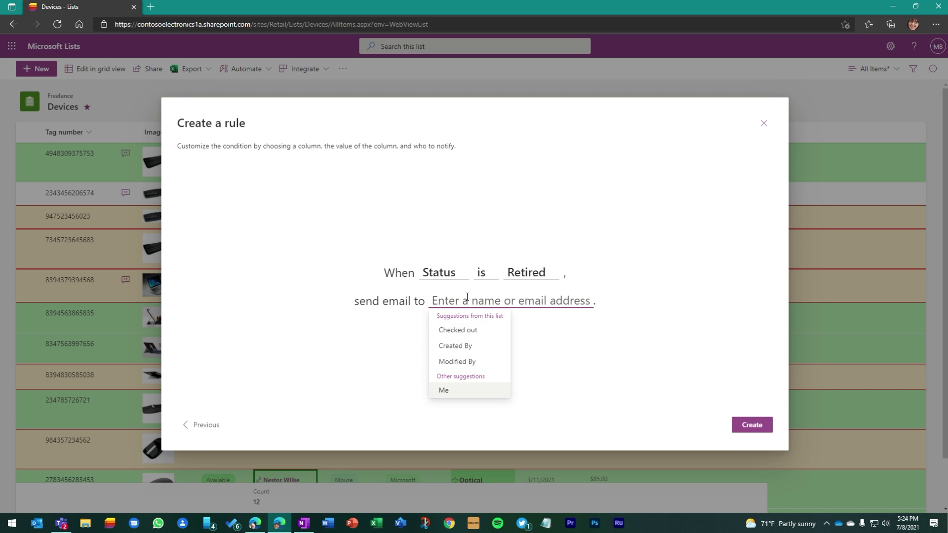
pyautogui.write('patti')
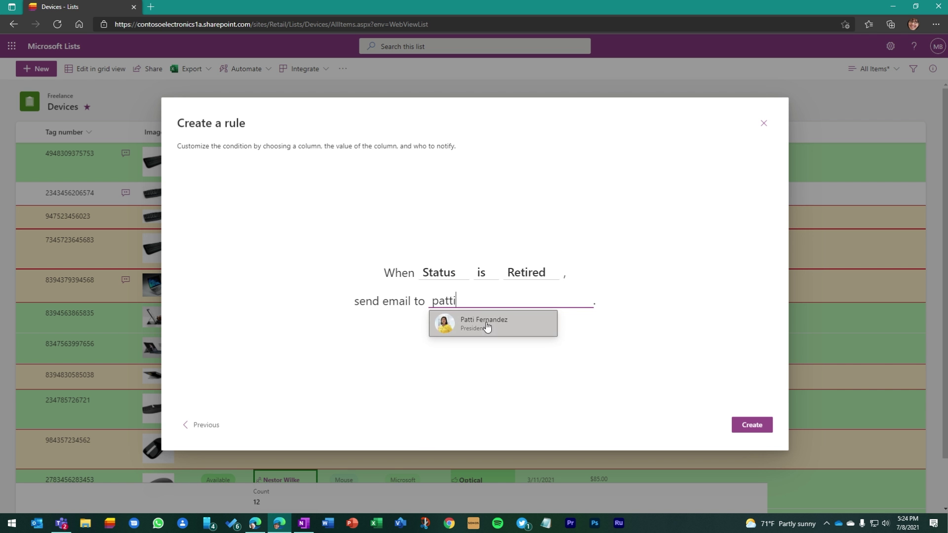
pyautogui.click(487, 326)
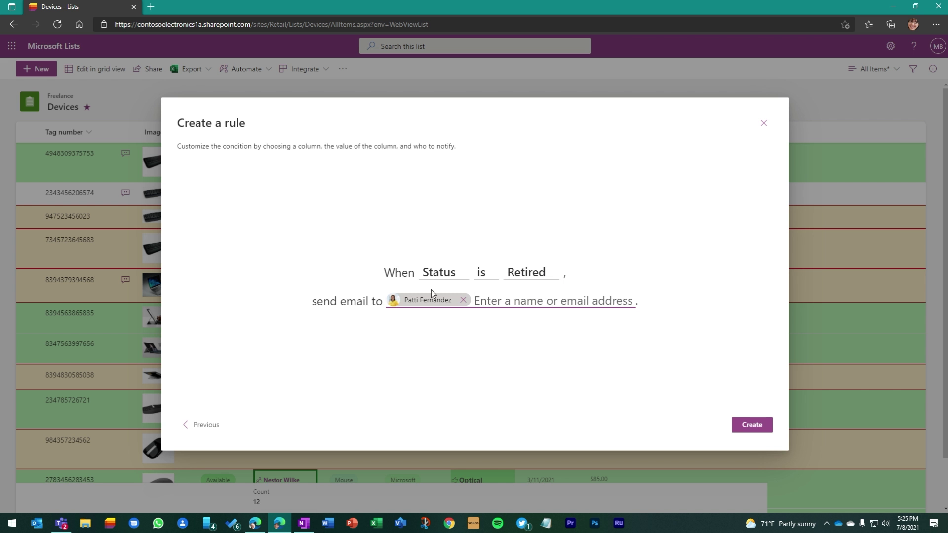
pyautogui.click(463, 300)
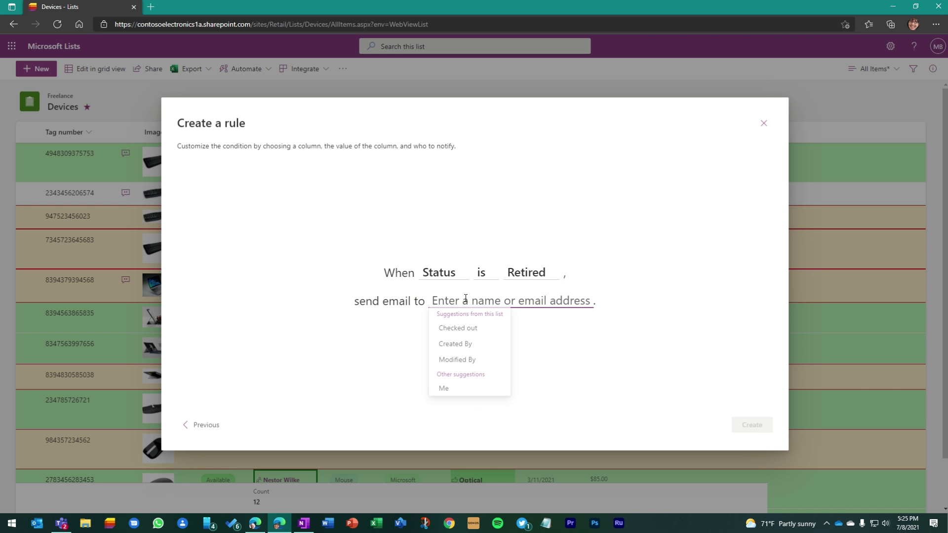
# Set the email recipient to Me, create the rule, and close the rule management dialog.
pyautogui.click(448, 390)
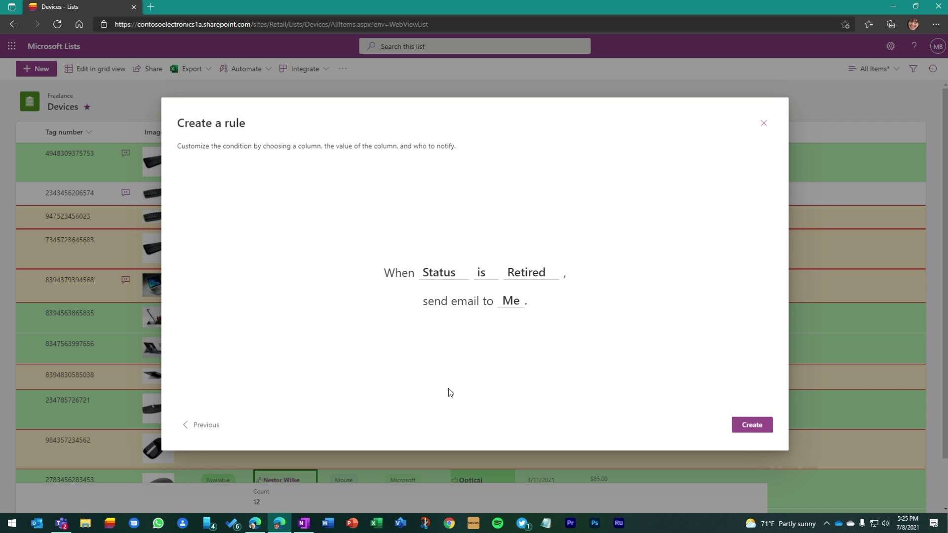
pyautogui.click(758, 428)
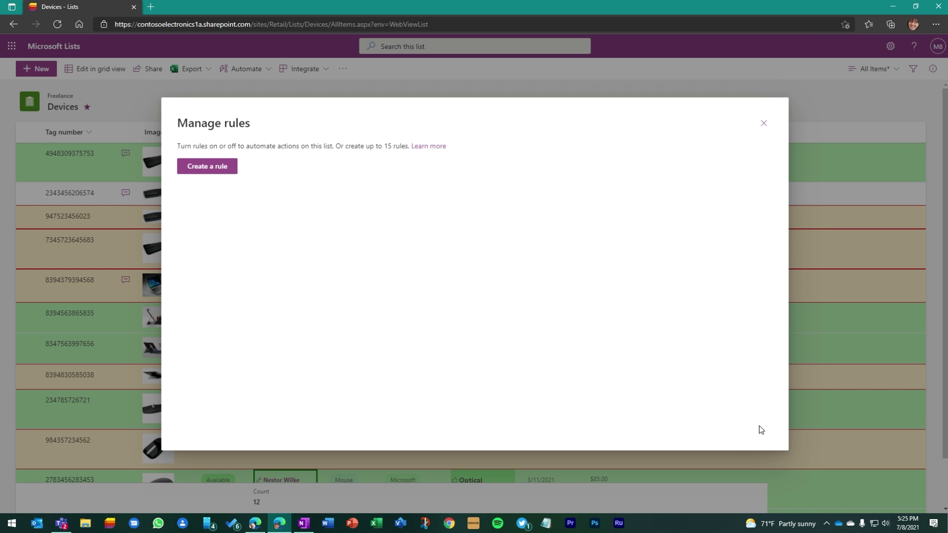
pyautogui.click(764, 124)
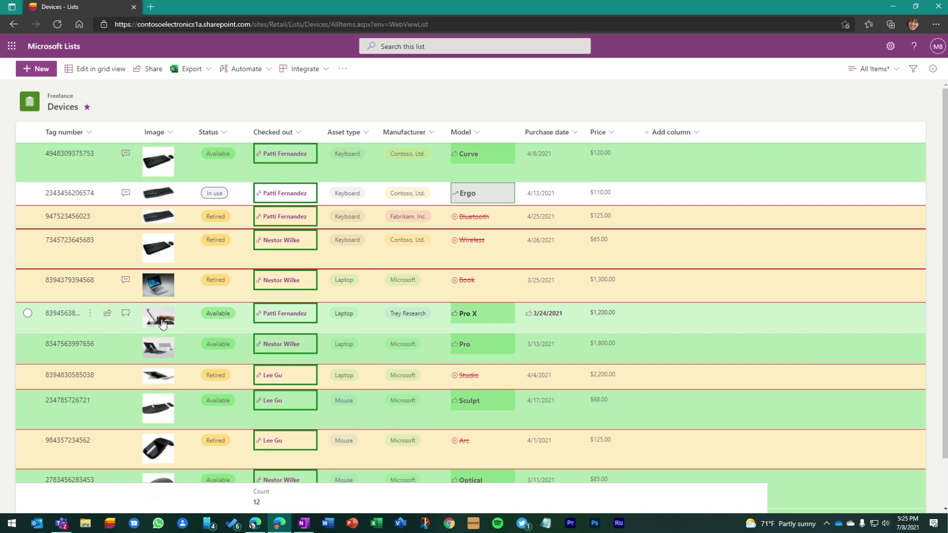
# Set the status of the Pro X laptop to Retired in its item details, and close the details.
pyautogui.click(66, 317)
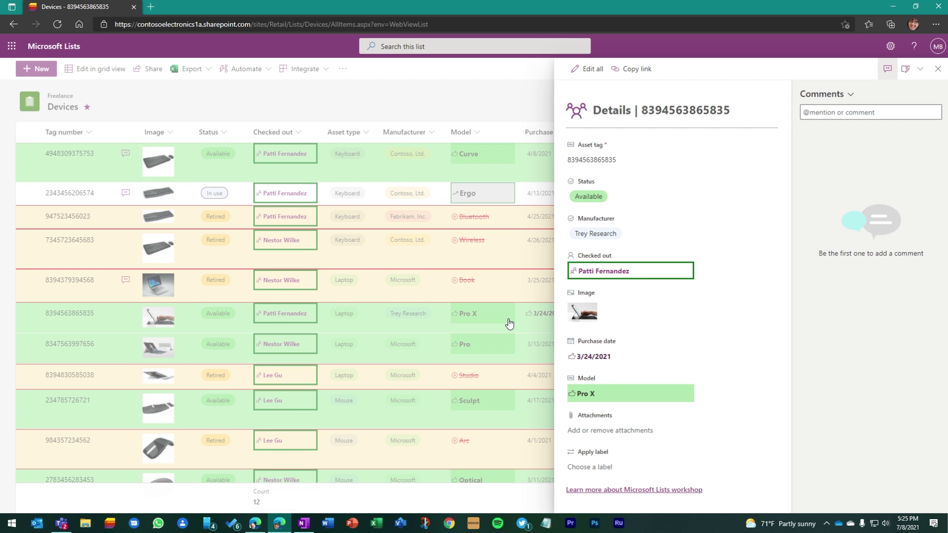
pyautogui.click(614, 196)
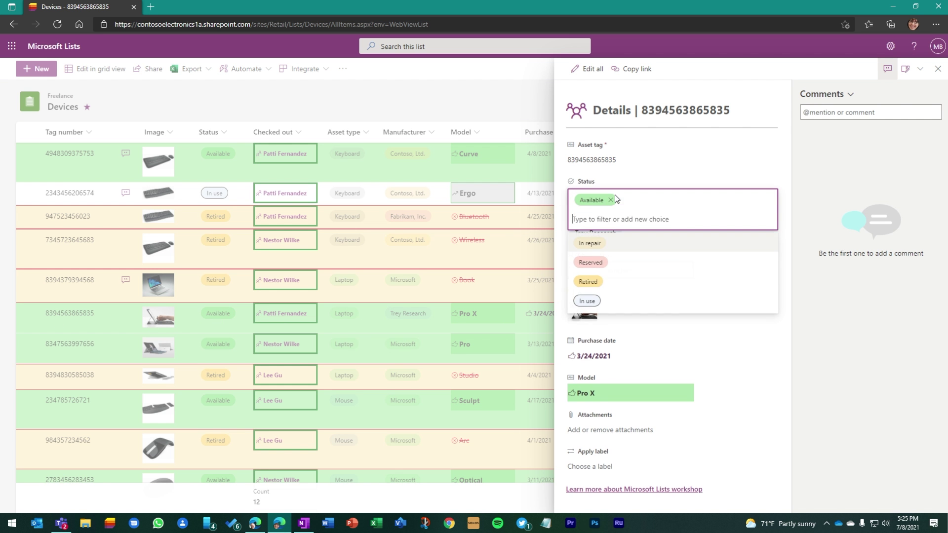
pyautogui.click(594, 284)
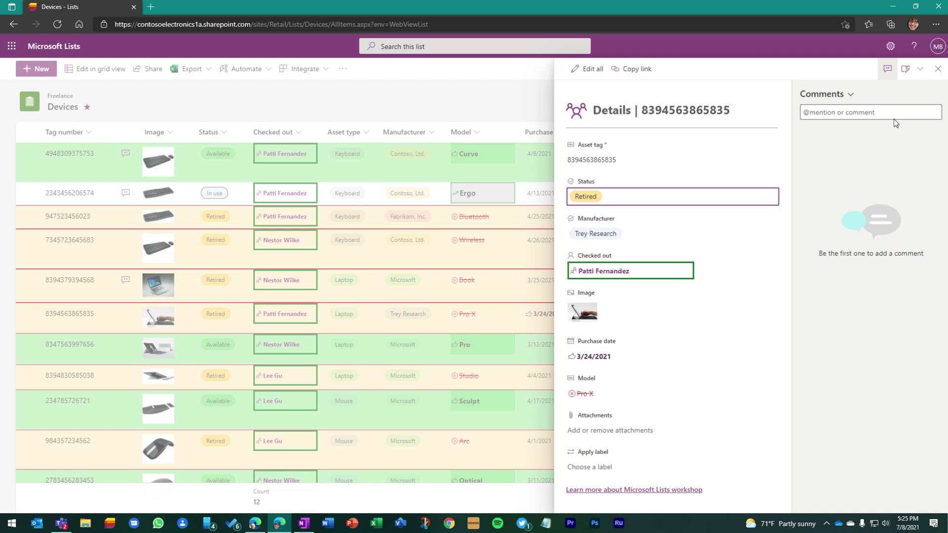
pyautogui.click(938, 68)
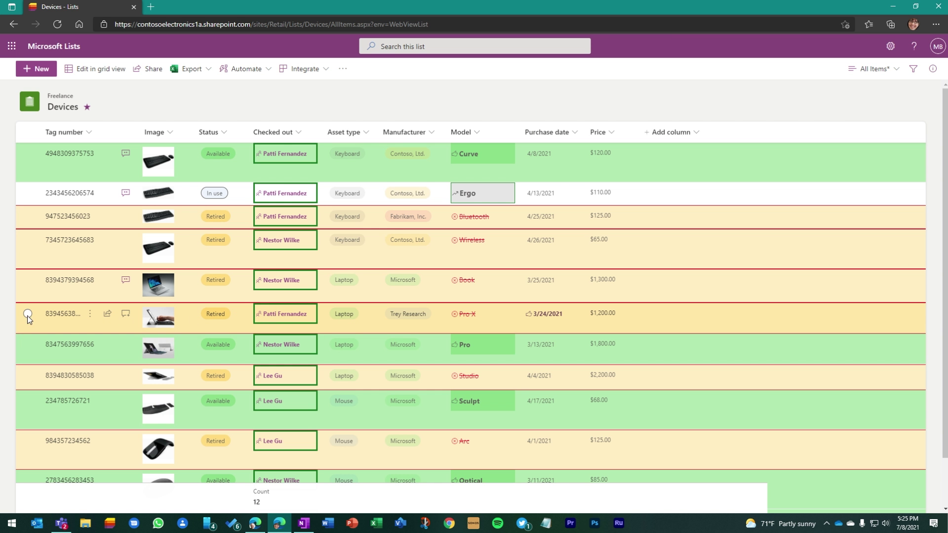
# View the Pro X laptop's item details and close them, and open the management of the list's rules.
pyautogui.click(66, 316)
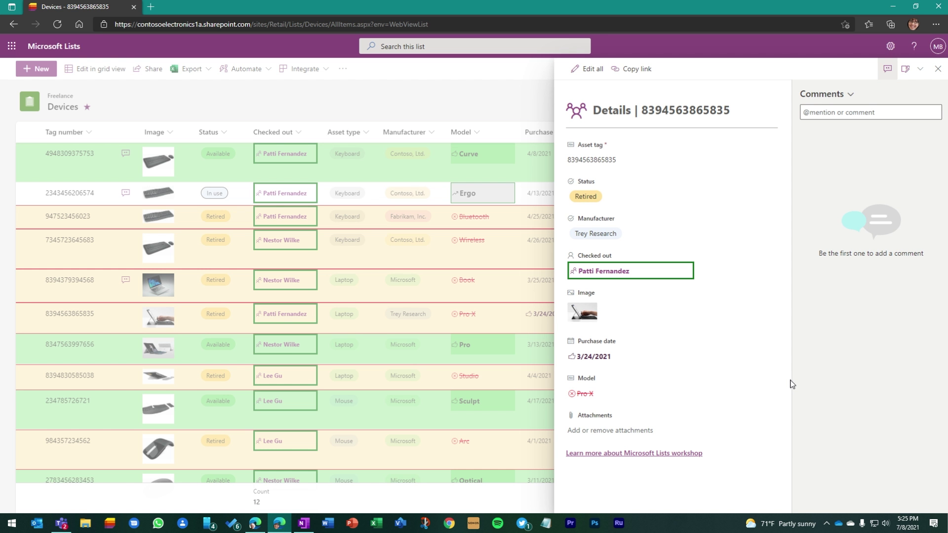
pyautogui.click(937, 69)
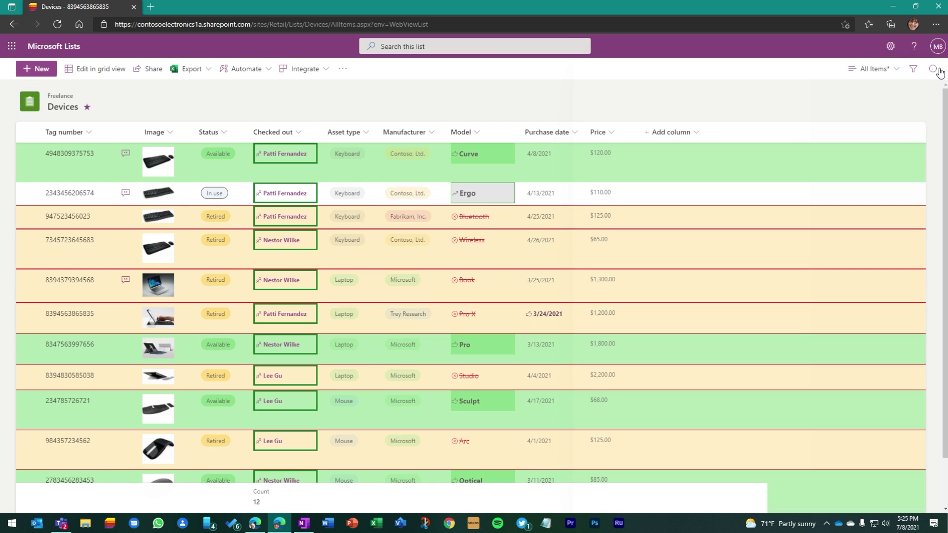
pyautogui.click(245, 69)
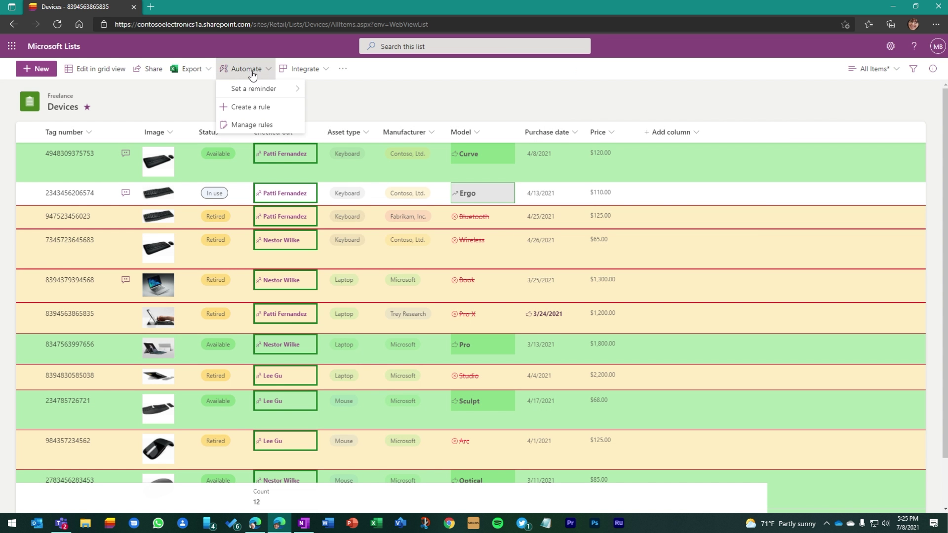
pyautogui.click(259, 125)
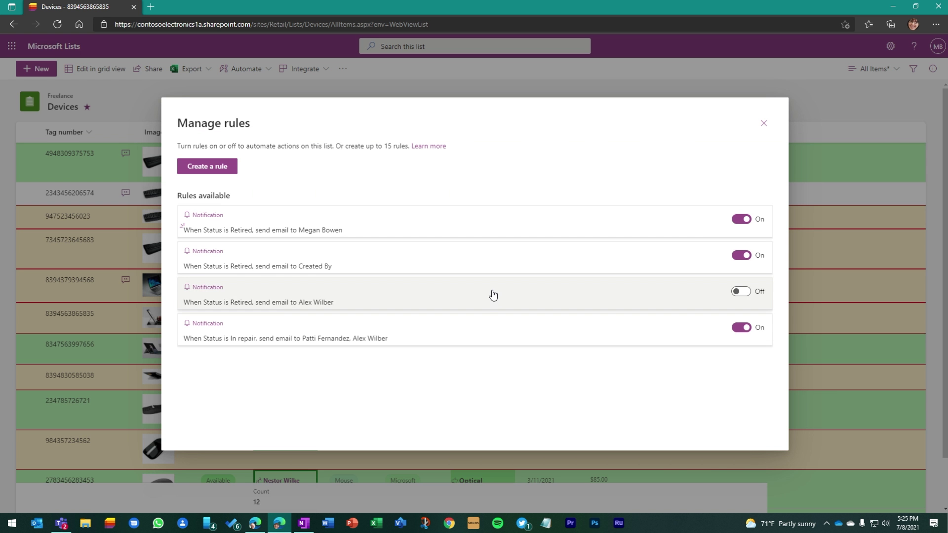
# Turn the rule that emails Created By when Status is Retired off and back on.
pyautogui.click(741, 256)
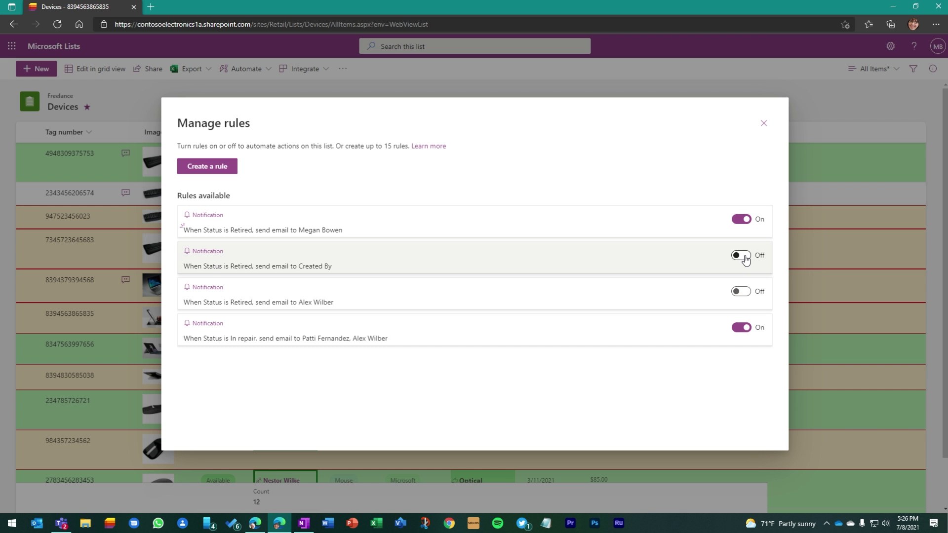
pyautogui.click(745, 260)
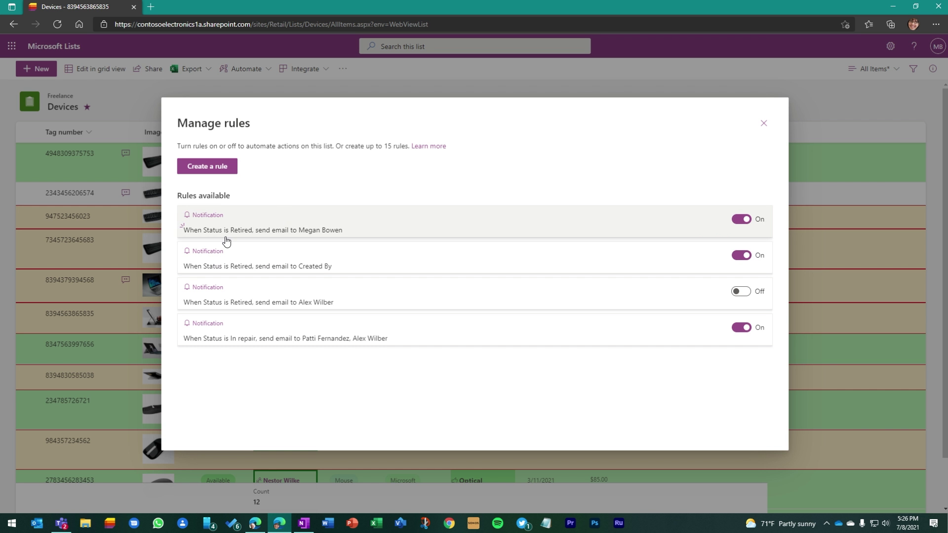
pyautogui.click(260, 298)
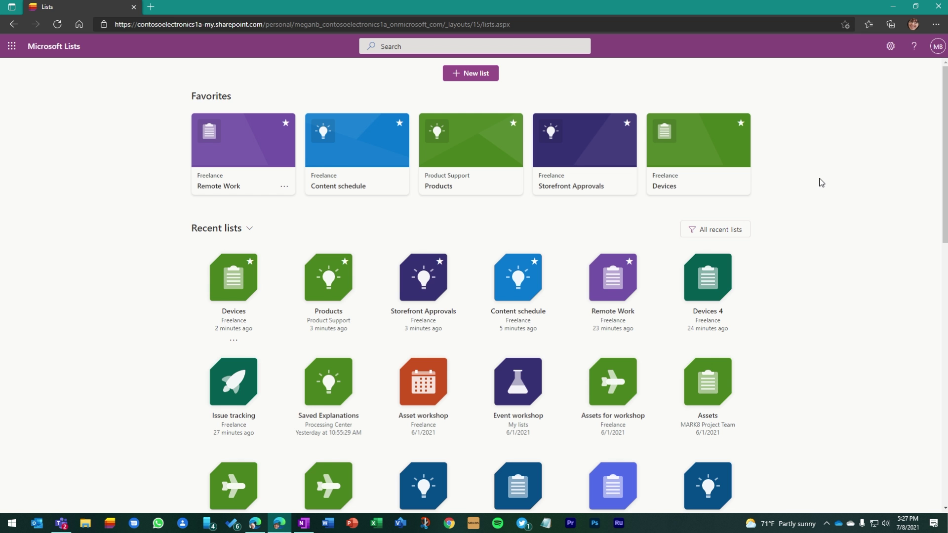
# Open the favorite Devices list and show its All Items view in the List layout.
pyautogui.click(677, 189)
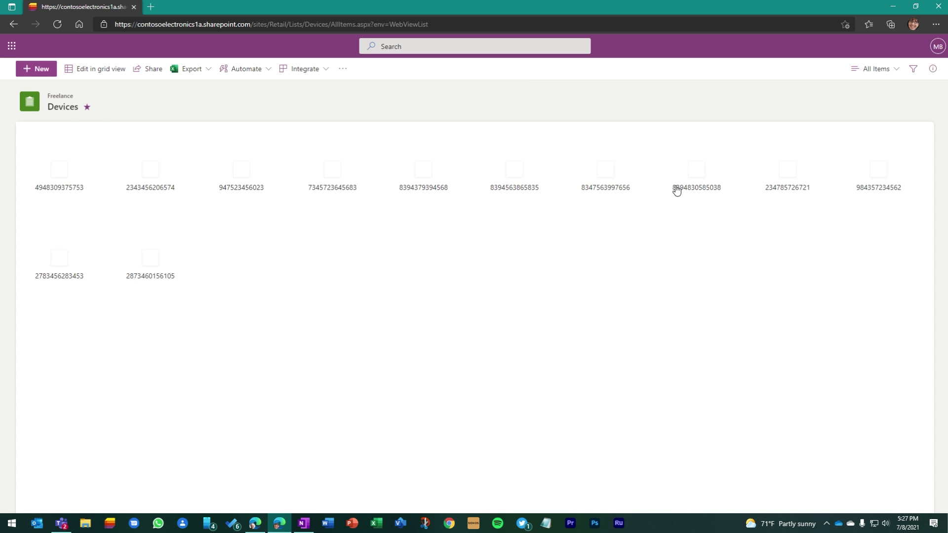
pyautogui.click(876, 68)
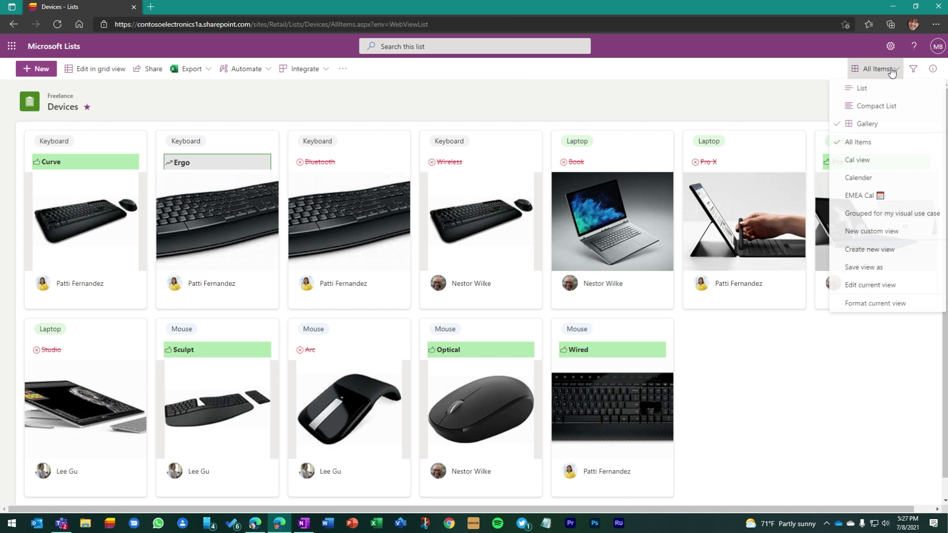
pyautogui.click(856, 90)
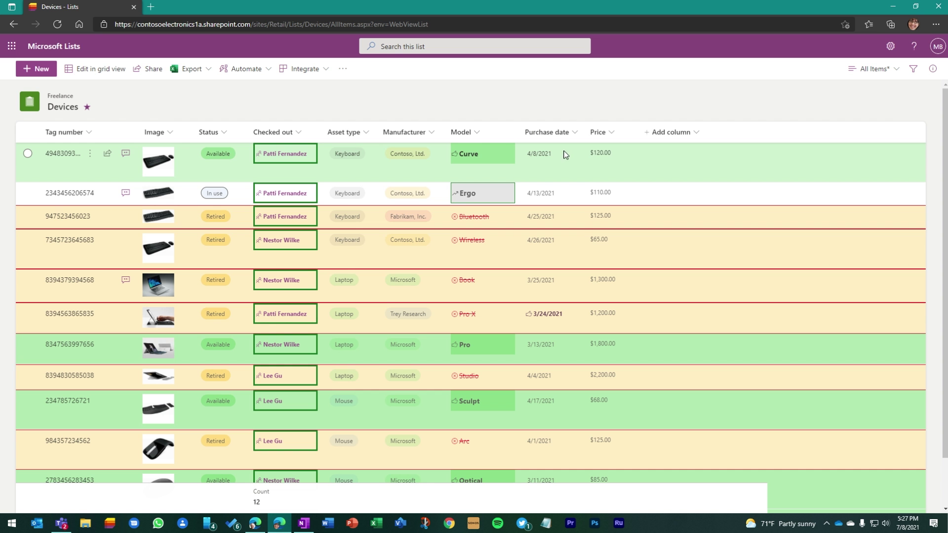
# Open the formatting options from the Status column, and bring up the conditional formatting rules of the whole view.
pyautogui.click(224, 132)
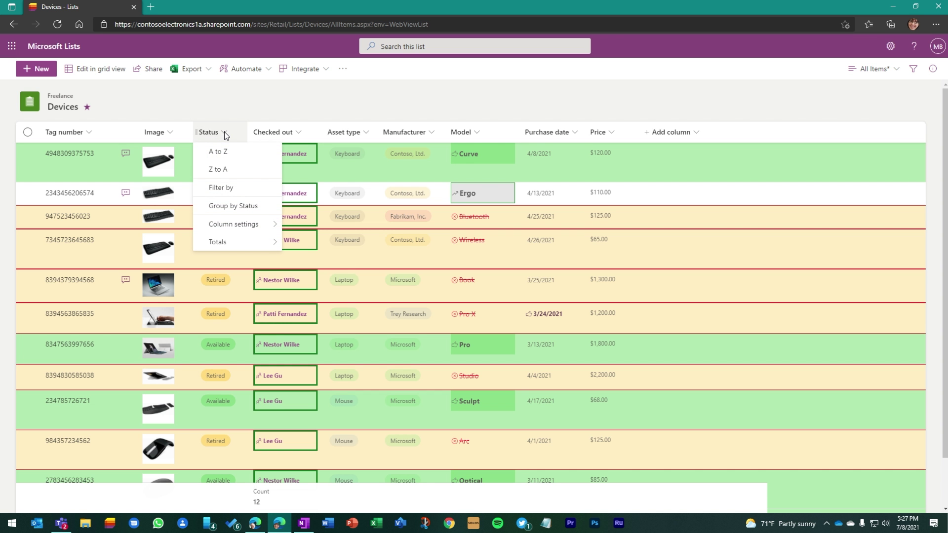
pyautogui.moveTo(244, 224)
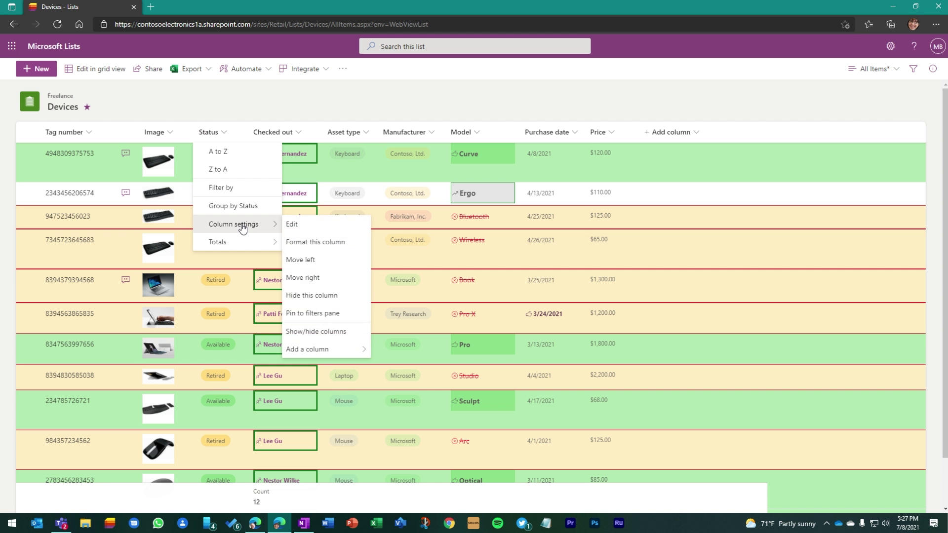
pyautogui.click(333, 243)
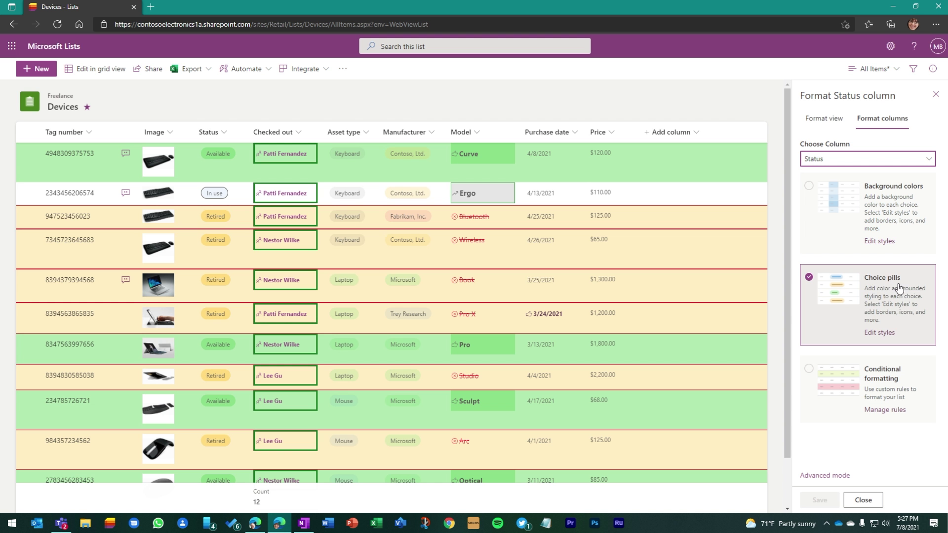
pyautogui.click(822, 123)
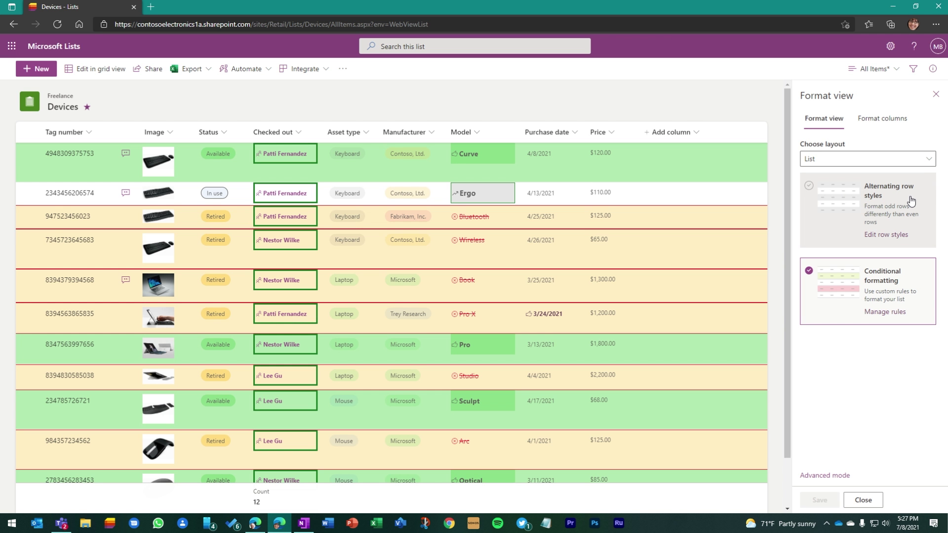
pyautogui.click(887, 313)
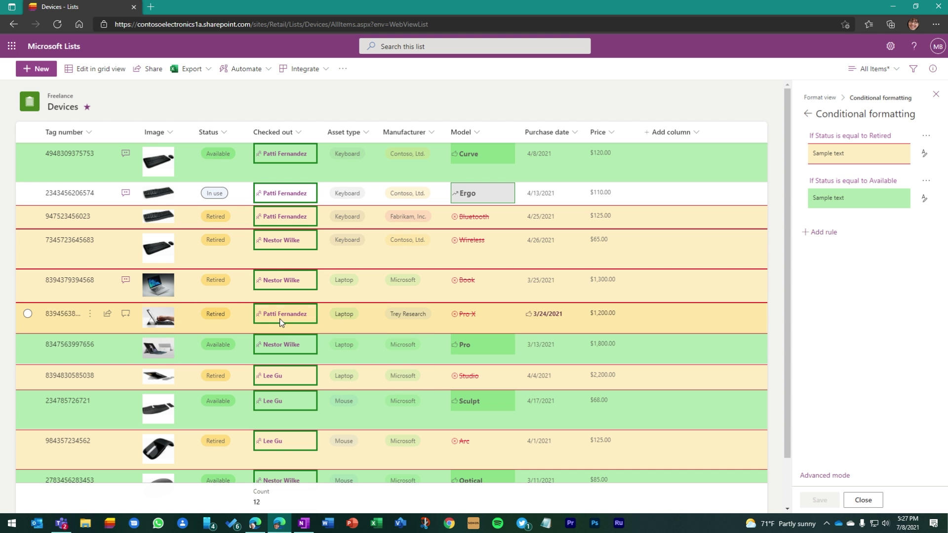
pyautogui.moveTo(286, 321)
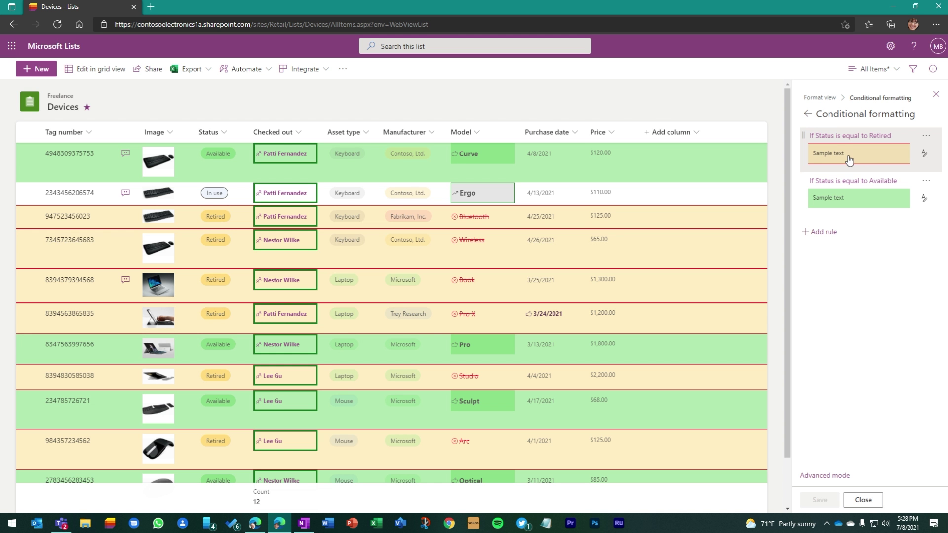
# Try a red and a blue fill for the Retired rule, and set it back to Yellow Transparent 70%.
pyautogui.click(925, 155)
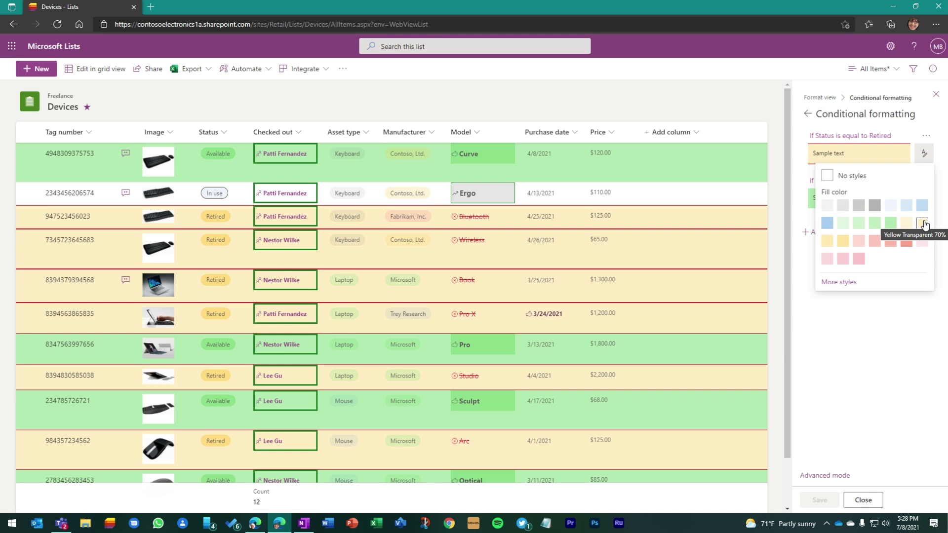
pyautogui.click(907, 242)
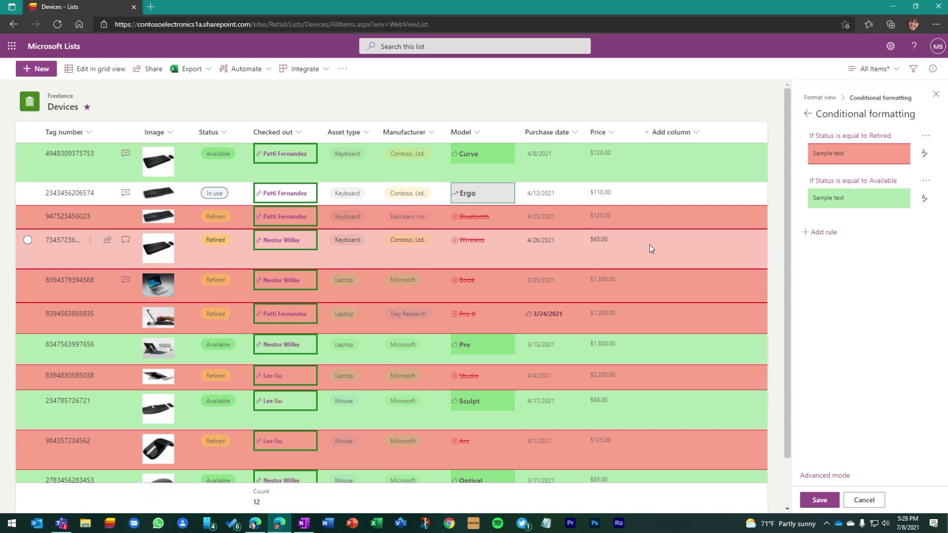
pyautogui.click(924, 153)
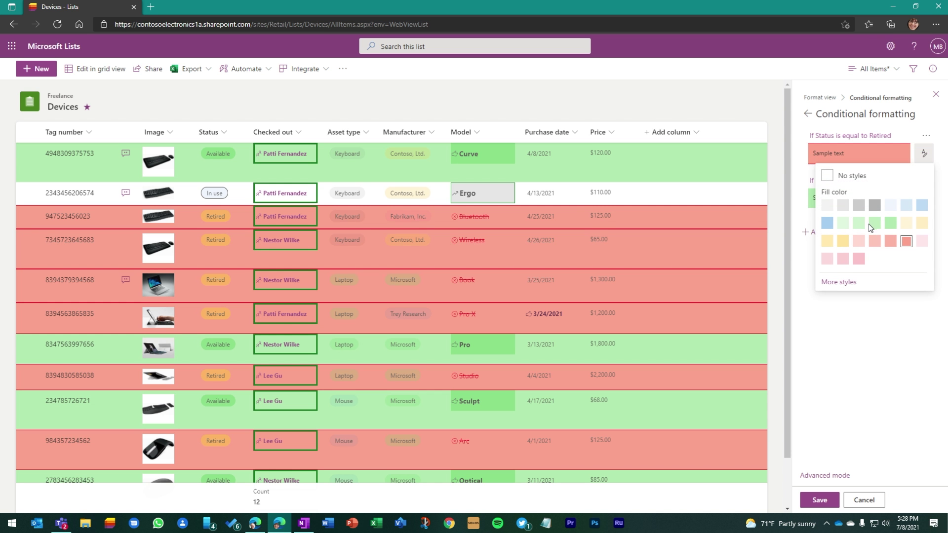
pyautogui.click(828, 225)
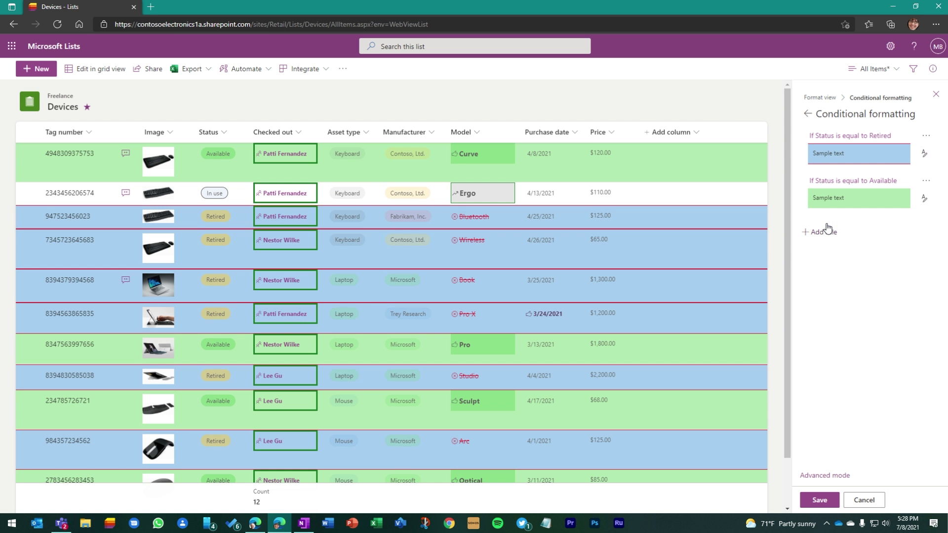
pyautogui.click(924, 154)
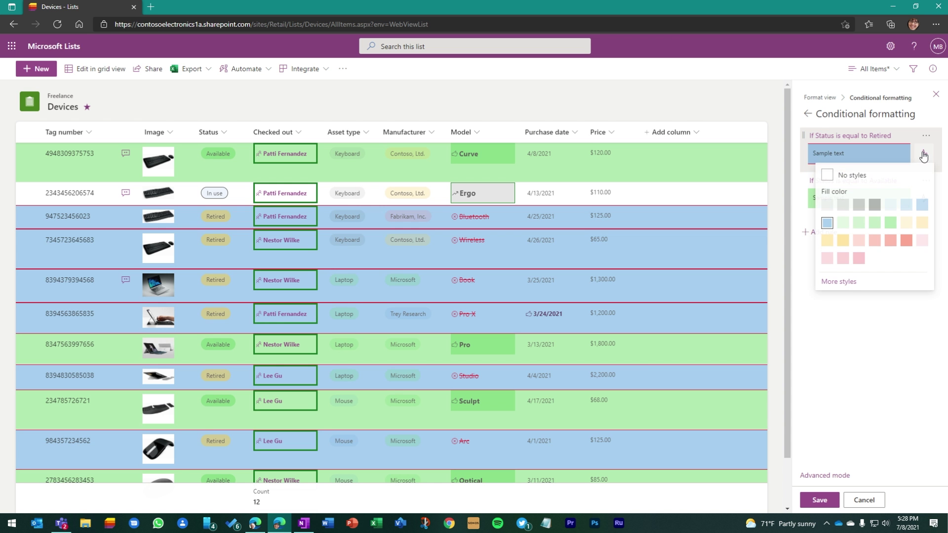
pyautogui.click(923, 222)
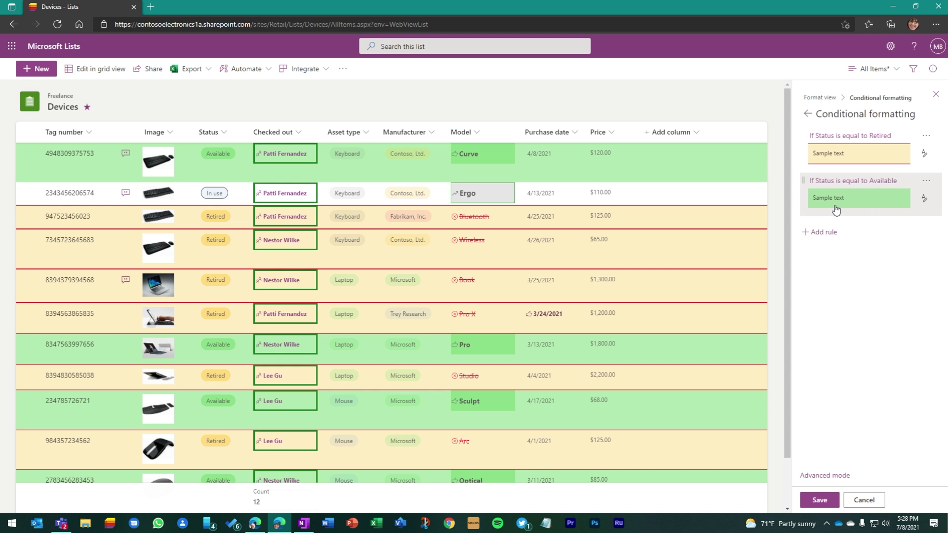
# Add a conditional formatting rule with the condition that Status is equal to Reserved.
pyautogui.click(825, 233)
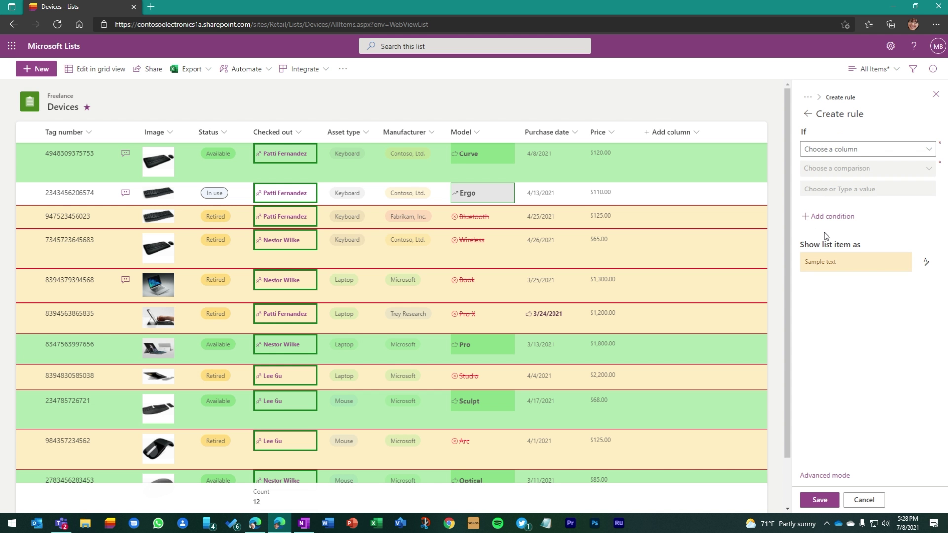
pyautogui.click(858, 150)
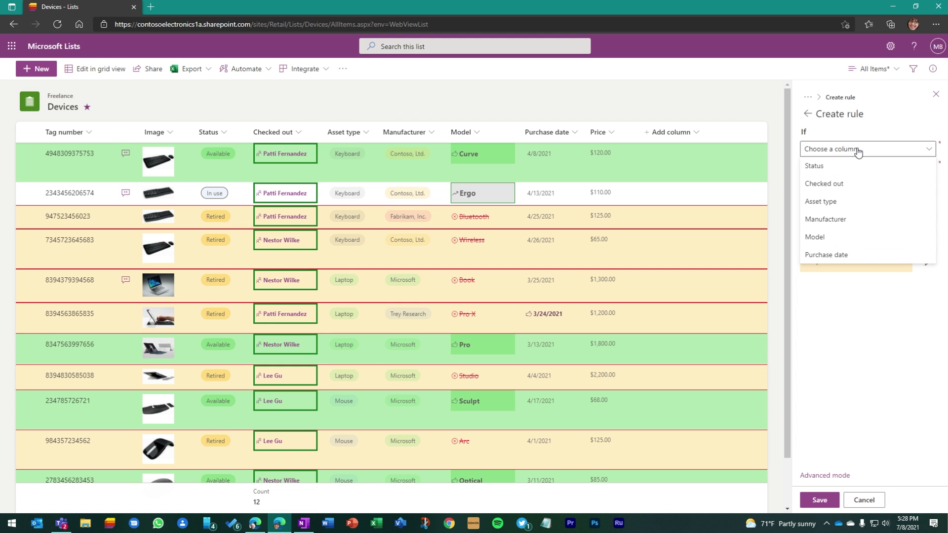
pyautogui.click(817, 166)
pyautogui.click(830, 168)
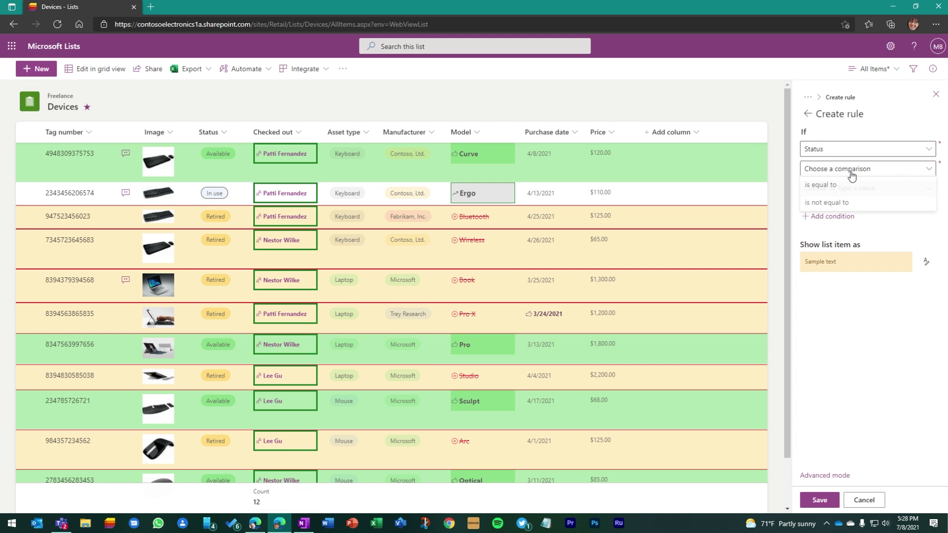
pyautogui.click(823, 186)
pyautogui.click(838, 190)
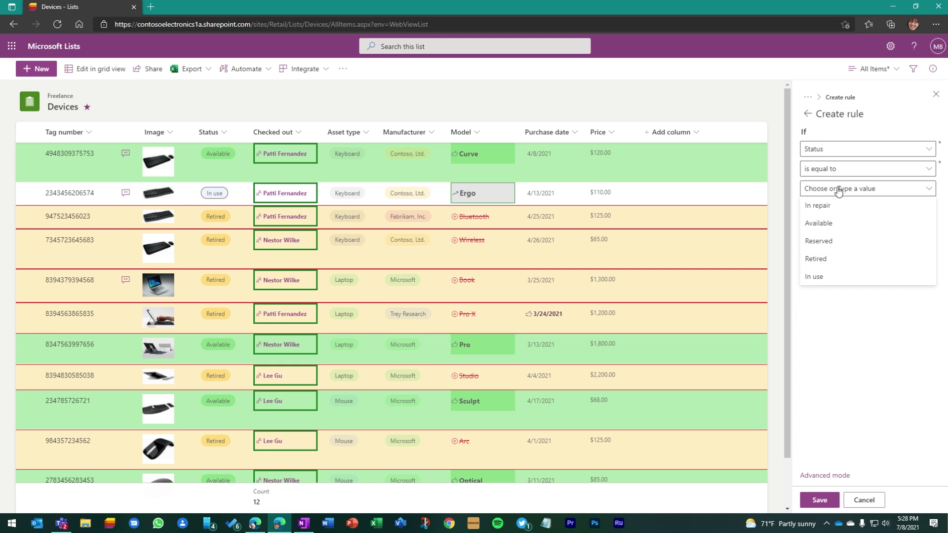
pyautogui.click(819, 243)
# Give the Reserved rule a light red fill, save the view formatting, and close the formatting options.
pyautogui.click(926, 262)
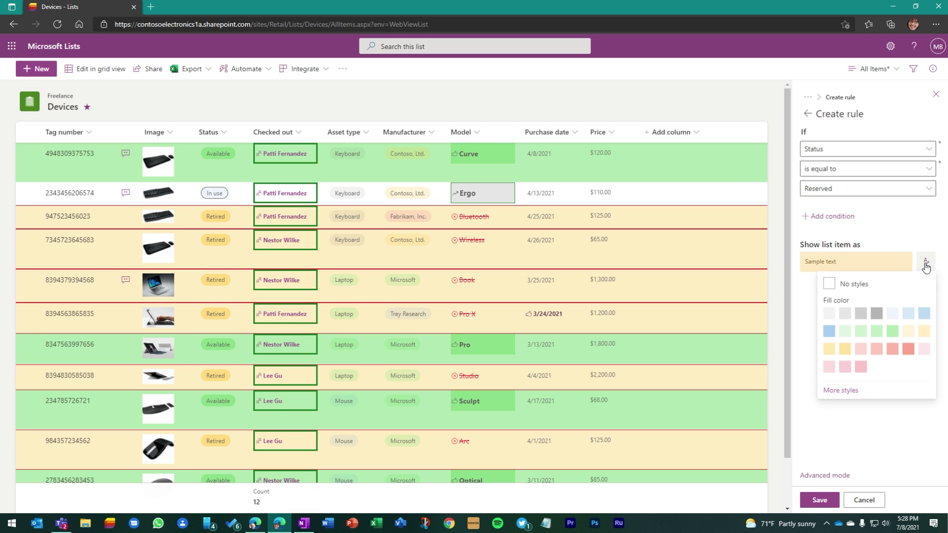
pyautogui.click(892, 350)
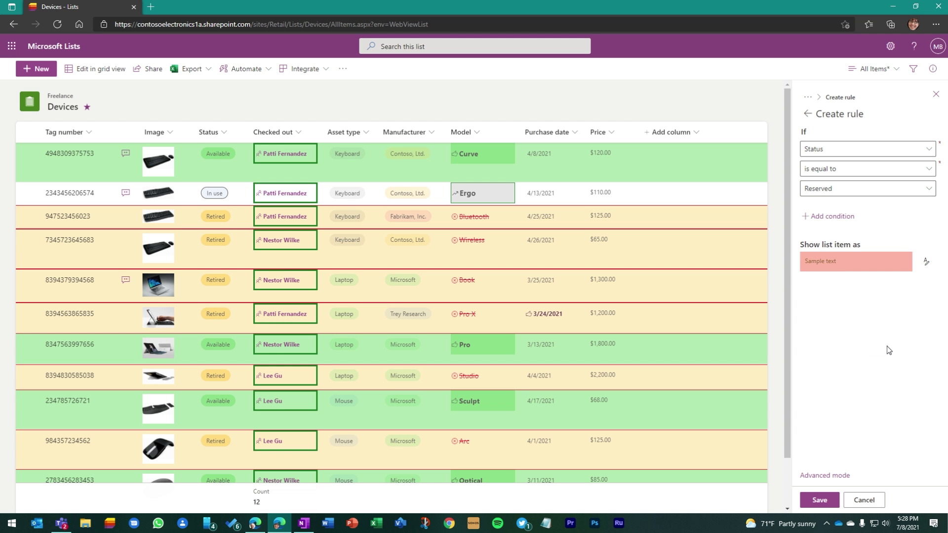
pyautogui.click(823, 500)
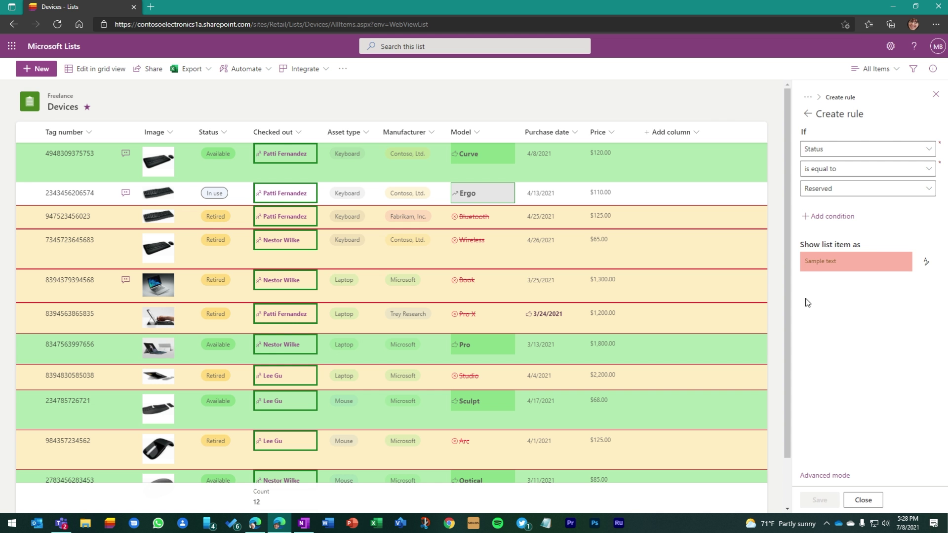
pyautogui.click(936, 94)
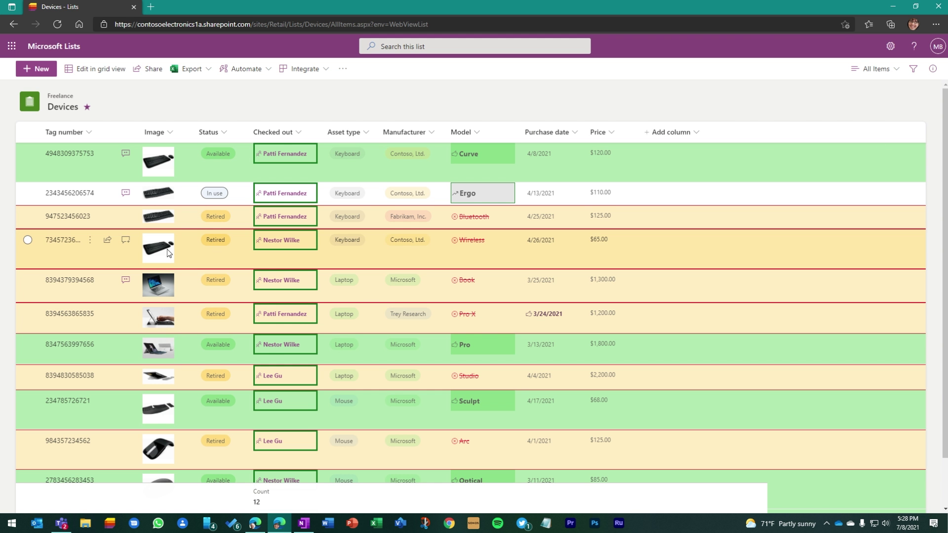
# Set the status of the Wireless keyboard to Reserved in its item details, and close the details.
pyautogui.click(61, 244)
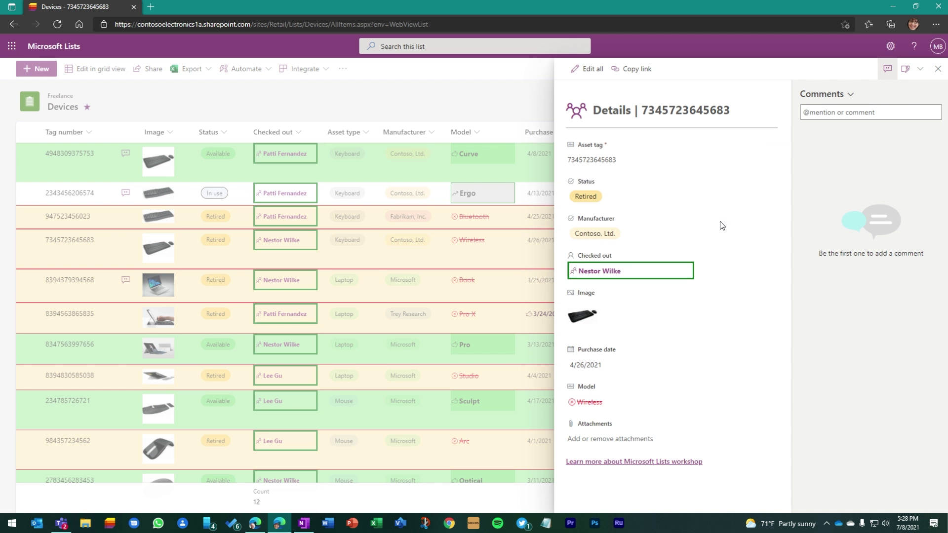
pyautogui.click(607, 204)
pyautogui.click(602, 280)
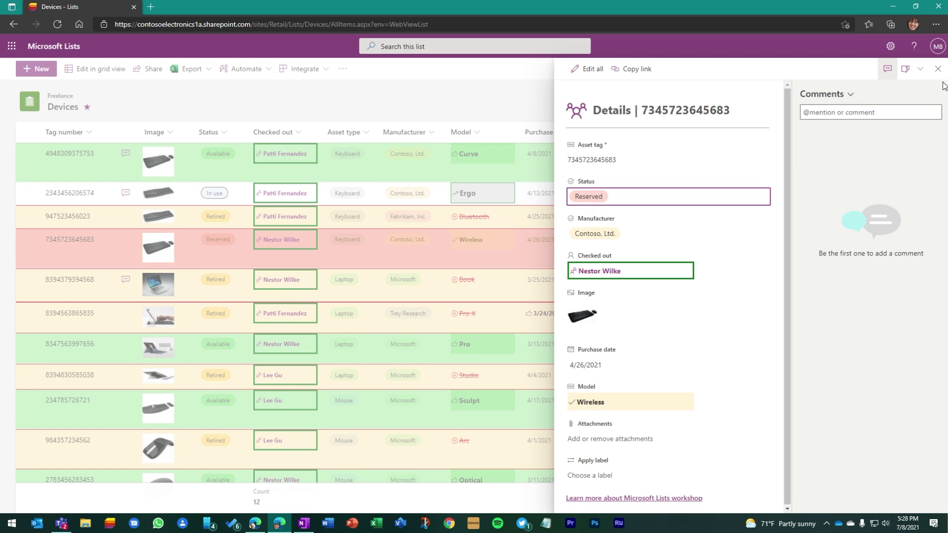
pyautogui.click(937, 69)
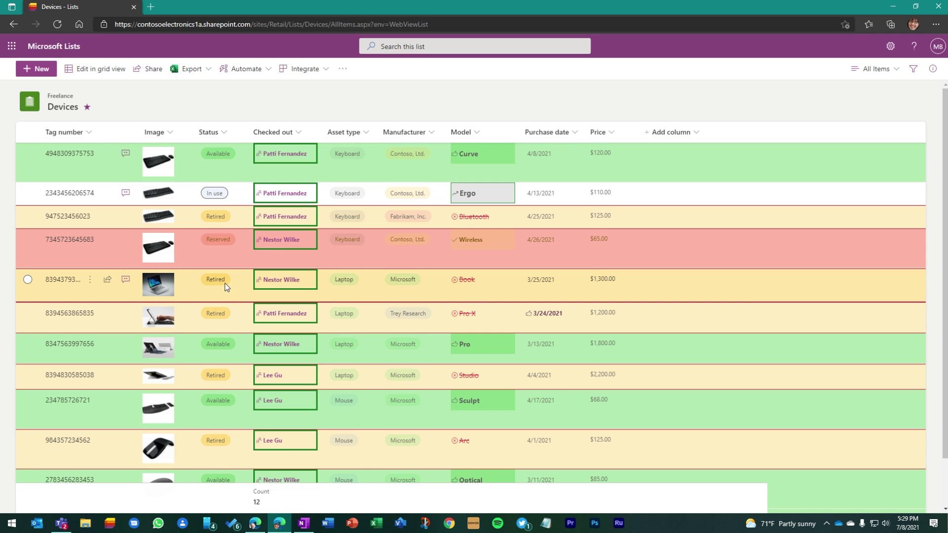
# Open the full style options of the Model column's conditional formatting rule for Status equal to Retired.
pyautogui.click(478, 133)
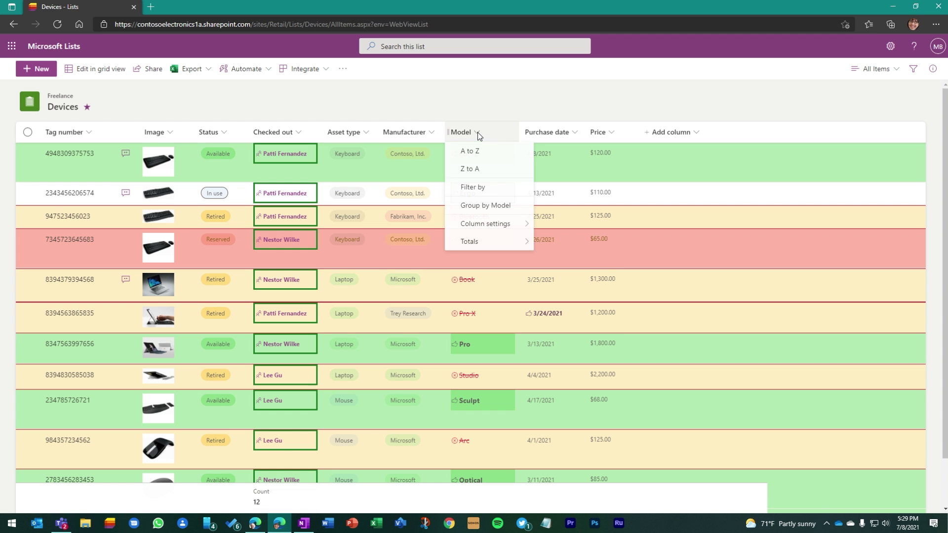
pyautogui.moveTo(491, 227)
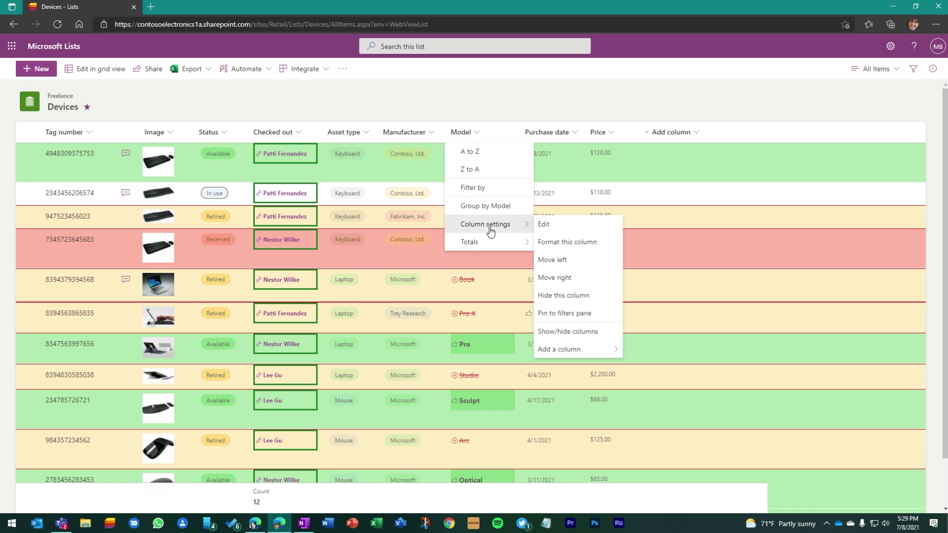
pyautogui.click(577, 243)
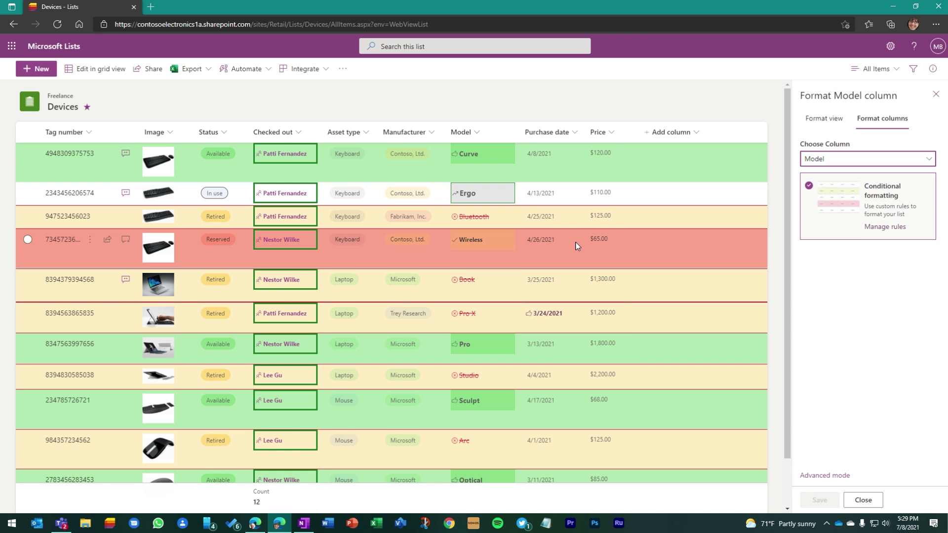
pyautogui.click(890, 229)
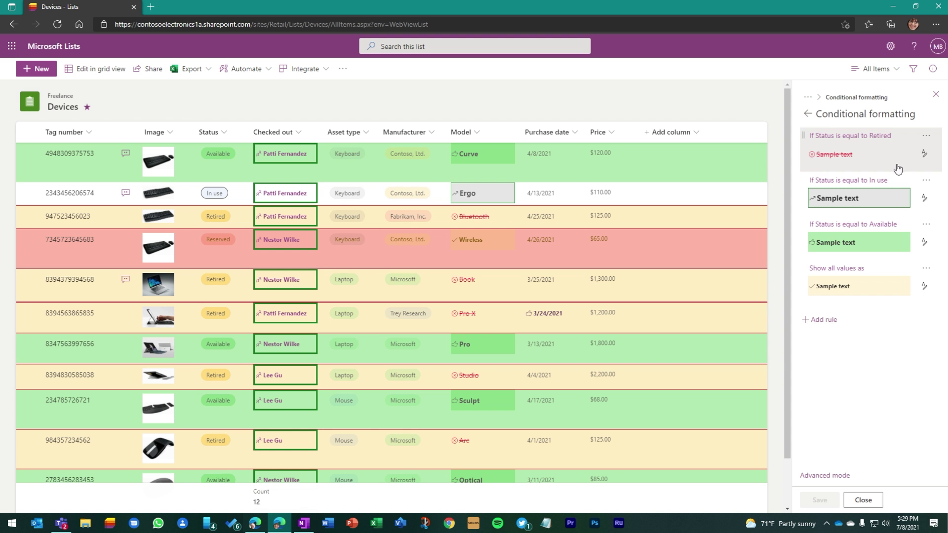
pyautogui.click(925, 153)
pyautogui.click(847, 248)
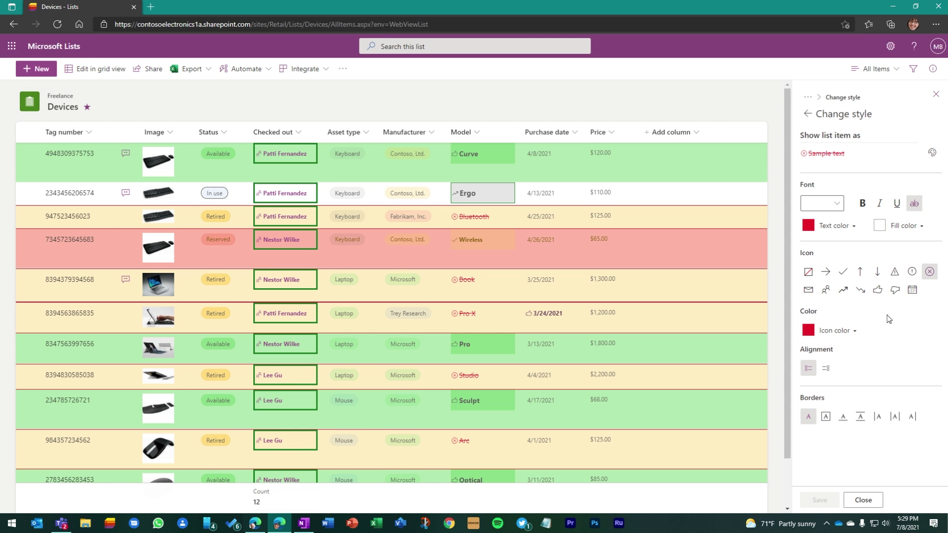
# Give the Model column's Retired rule a dark orange text color and a gray icon color.
pyautogui.click(844, 226)
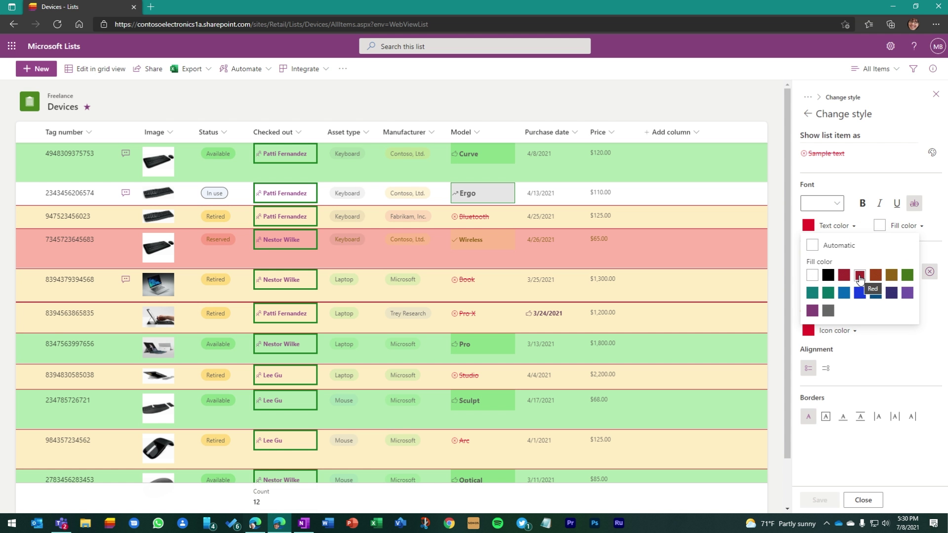
pyautogui.click(876, 277)
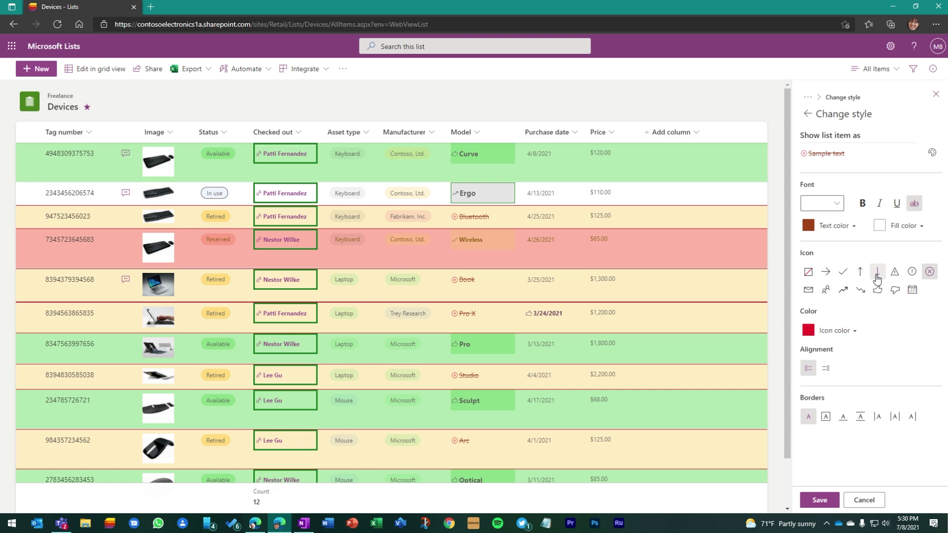
pyautogui.click(837, 330)
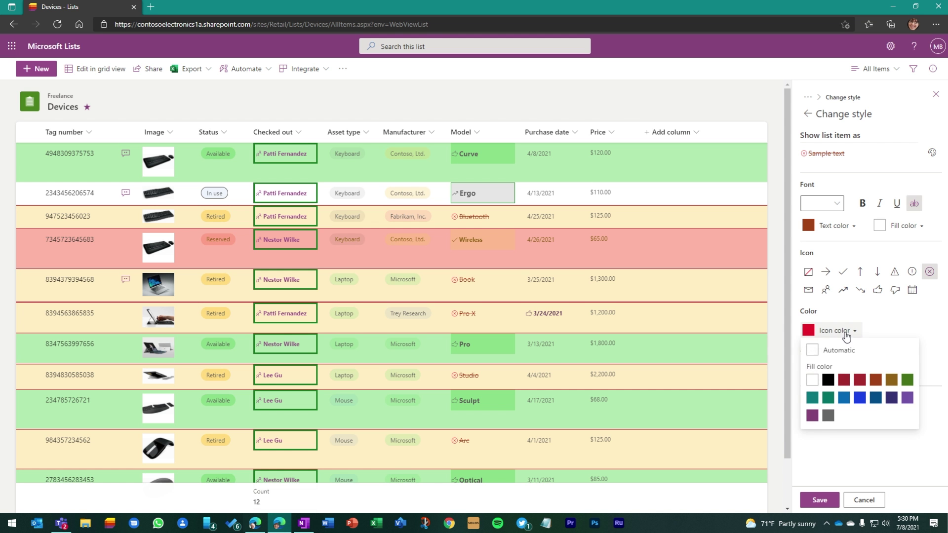
pyautogui.click(829, 417)
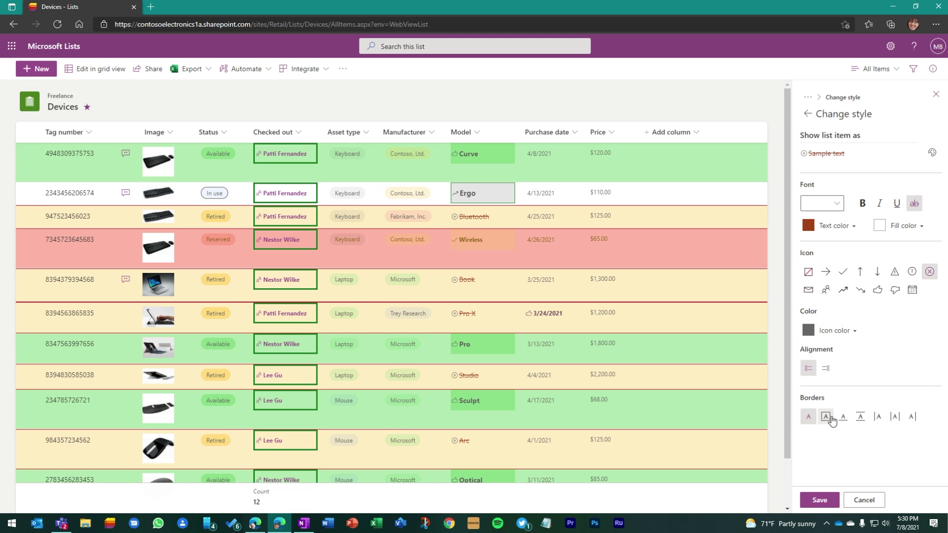
# Add a left-side border to the Retired rule's style, save the Model column formatting, and close the formatting options.
pyautogui.click(878, 417)
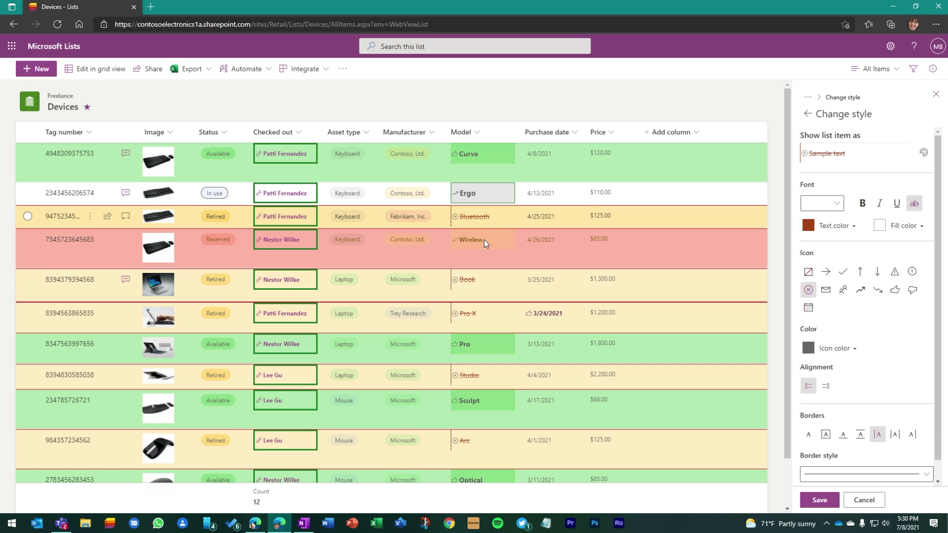
pyautogui.click(820, 499)
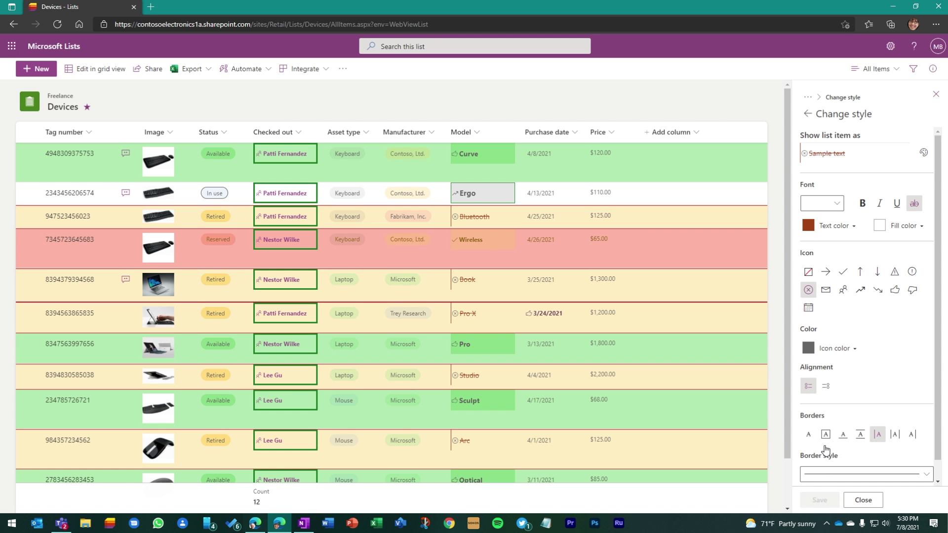
pyautogui.click(935, 94)
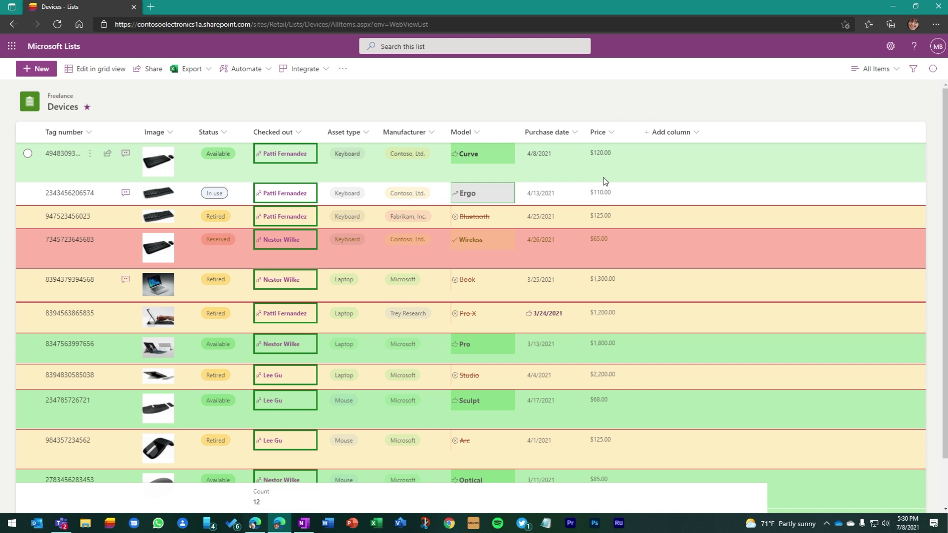